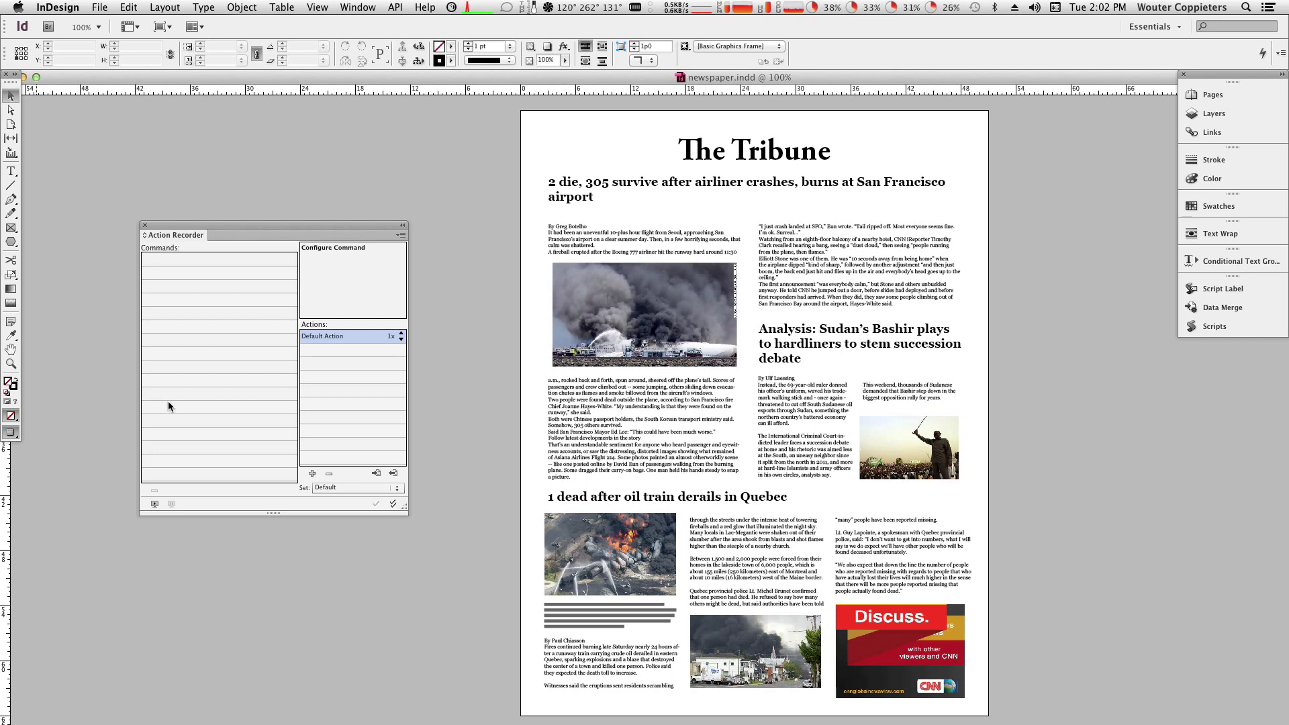
Start recording an action with the airliner crash photo selected and set the photo's stroke weight to 5 pt.
left_click(588, 276)
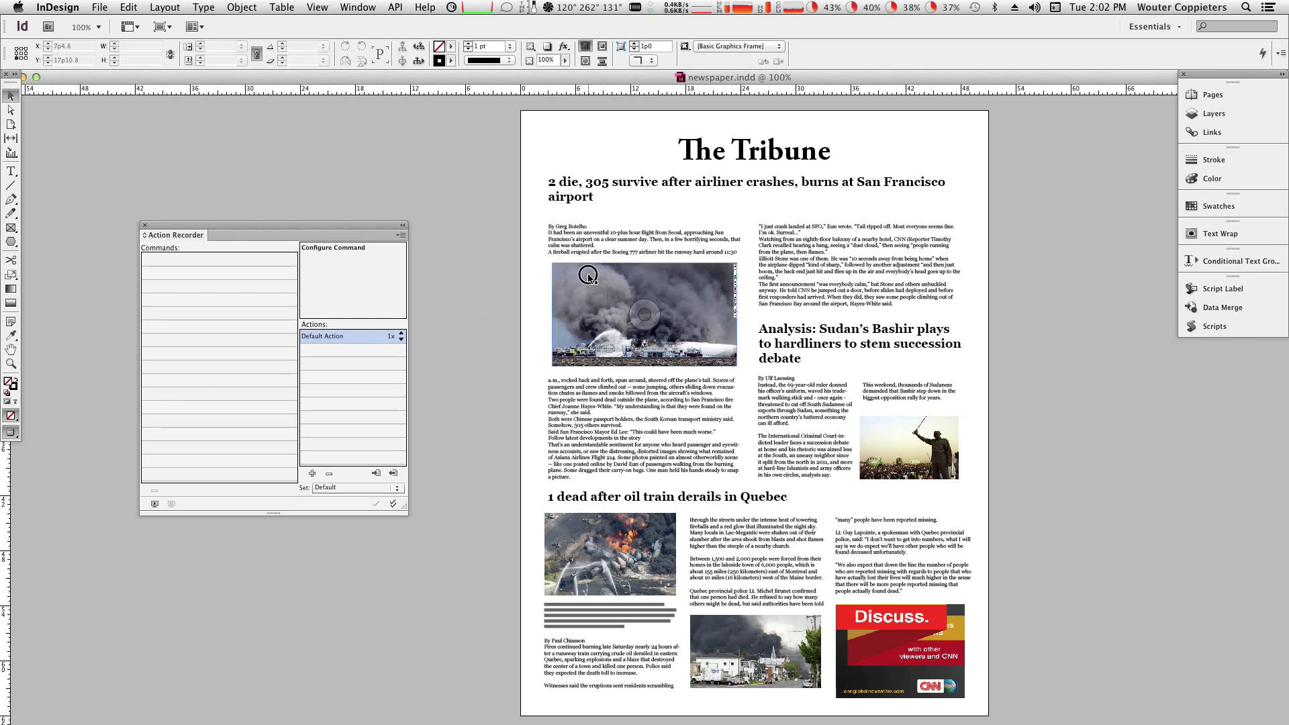
left_click(154, 504)
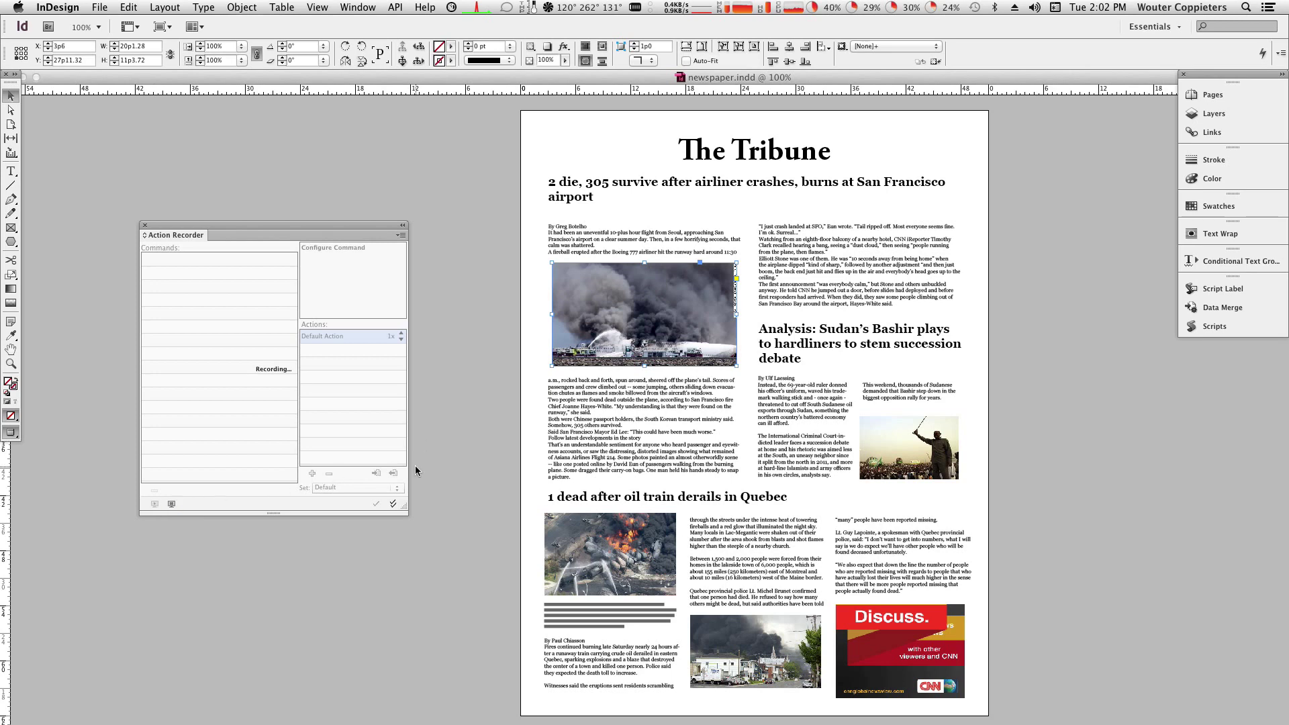
left_click(1240, 160)
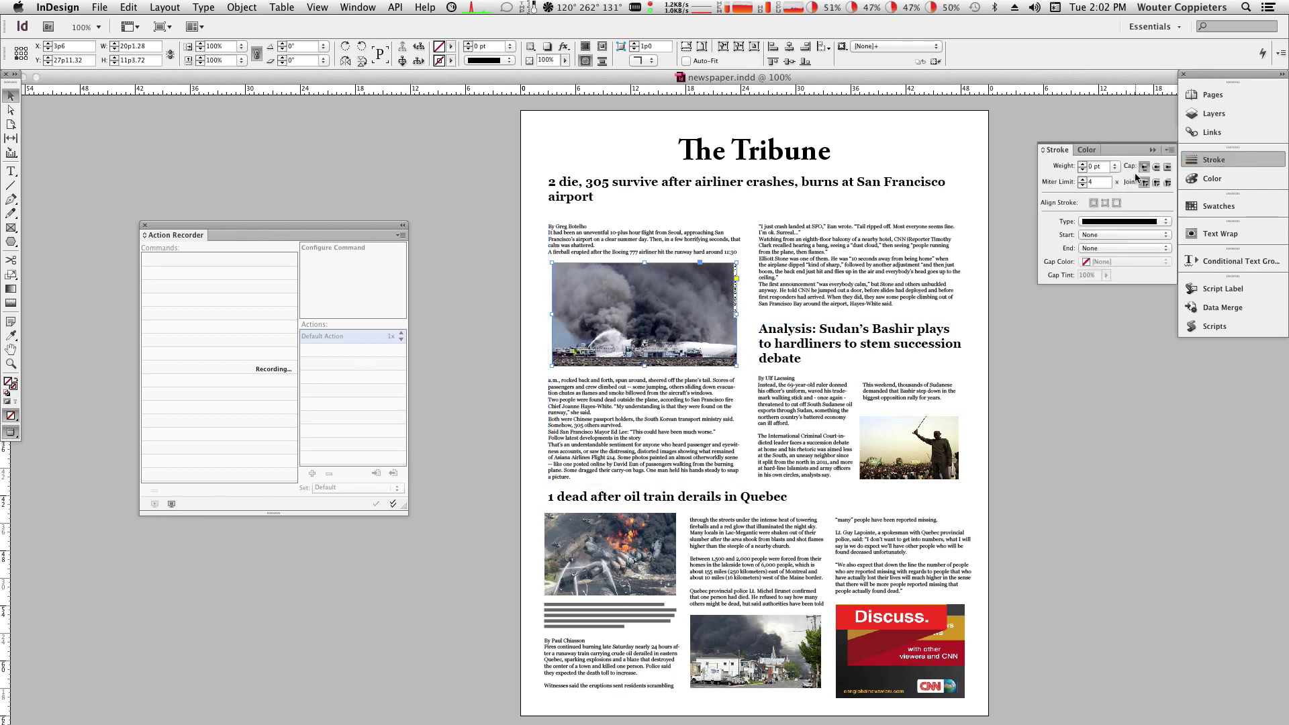
left_click(1100, 222)
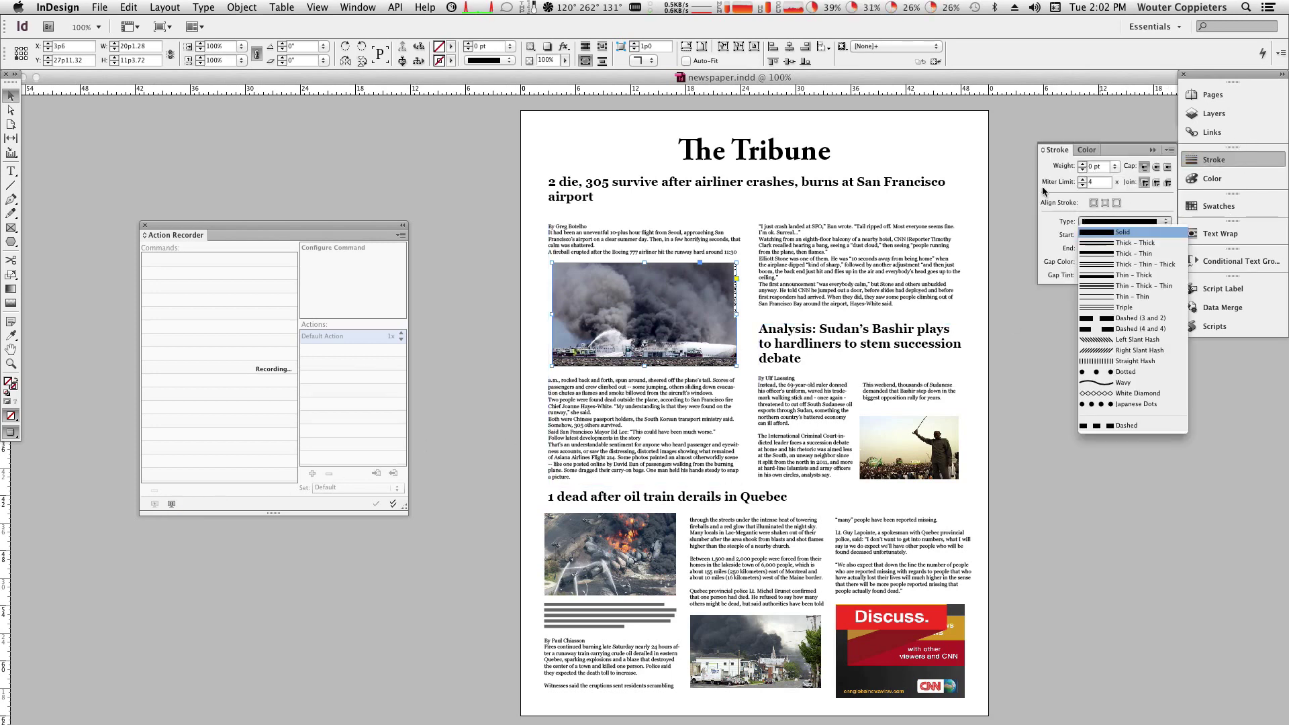
left_click(1074, 169)
left_click(1115, 167)
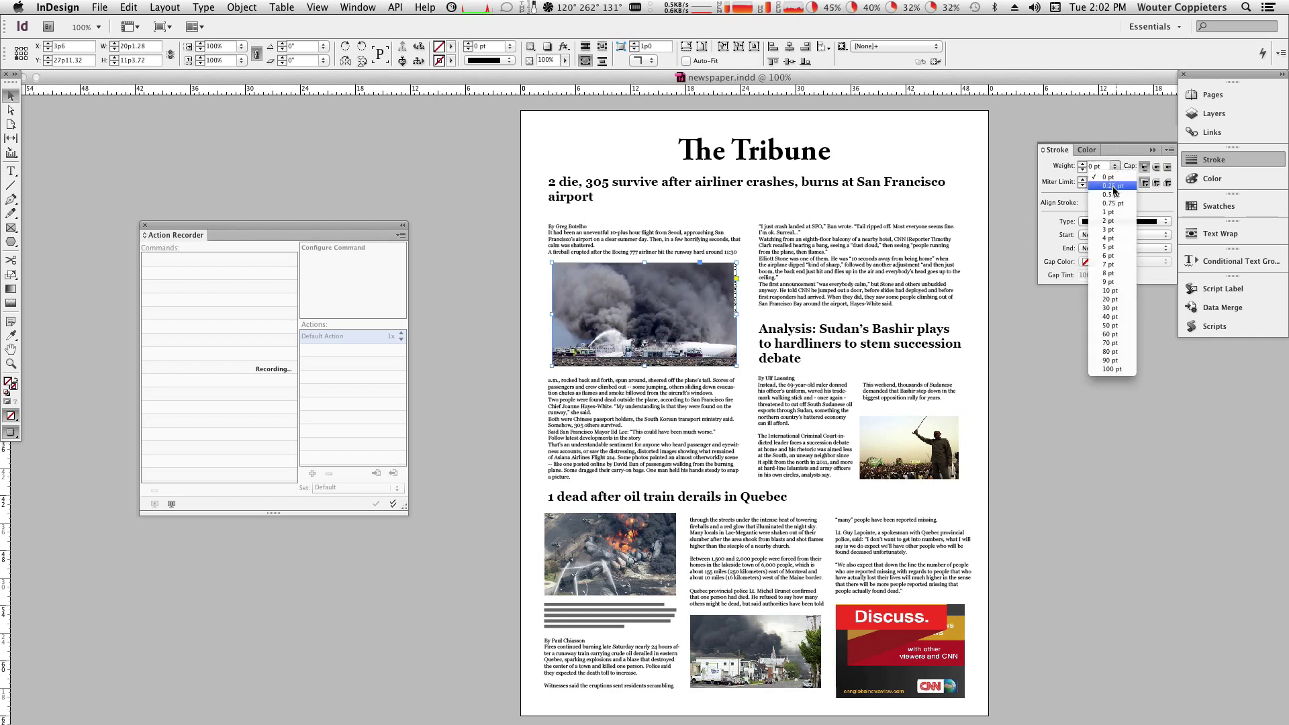
left_click(1112, 246)
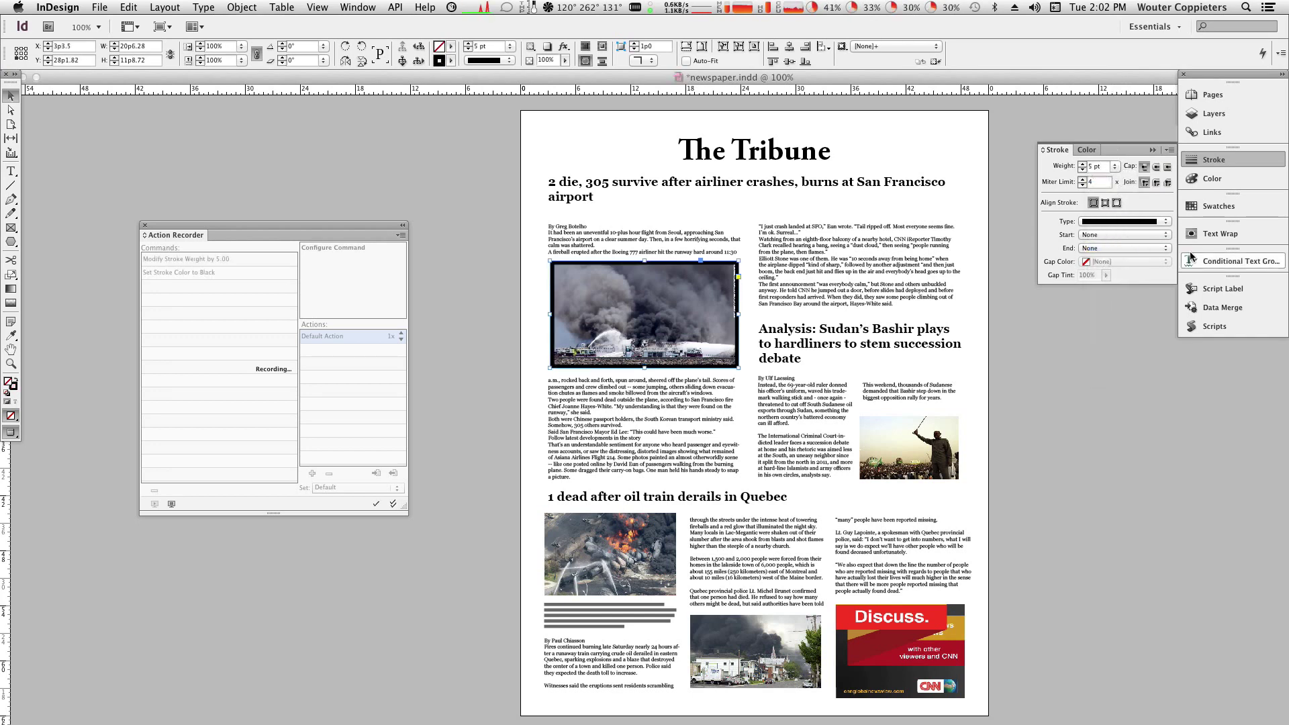
Set the photo's stroke colour to C=0 M=100 Y=0 K=0 and rotate the photo to about -9°.
left_click(1196, 207)
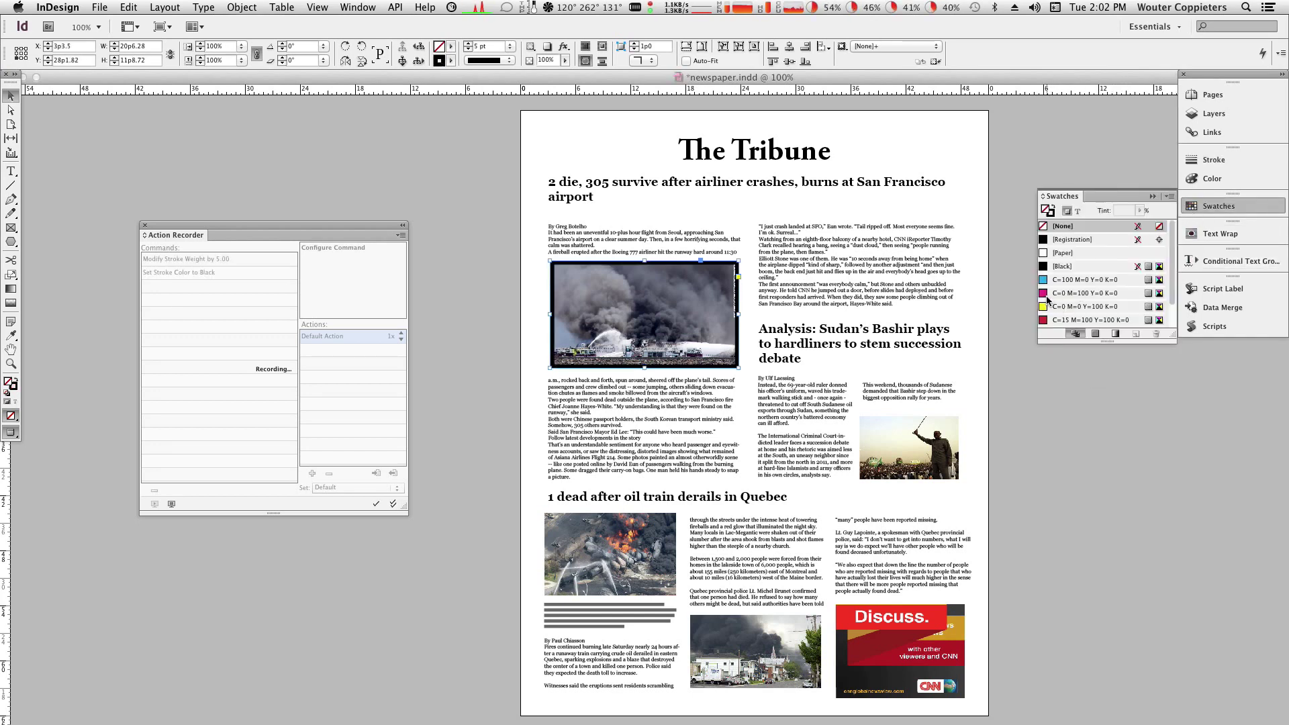
mouse_move(1054, 294)
left_mouse_down()
mouse_move(711, 311)
mouse_move(739, 288)
mouse_move(742, 259)
mouse_move(749, 277)
left_mouse_up()
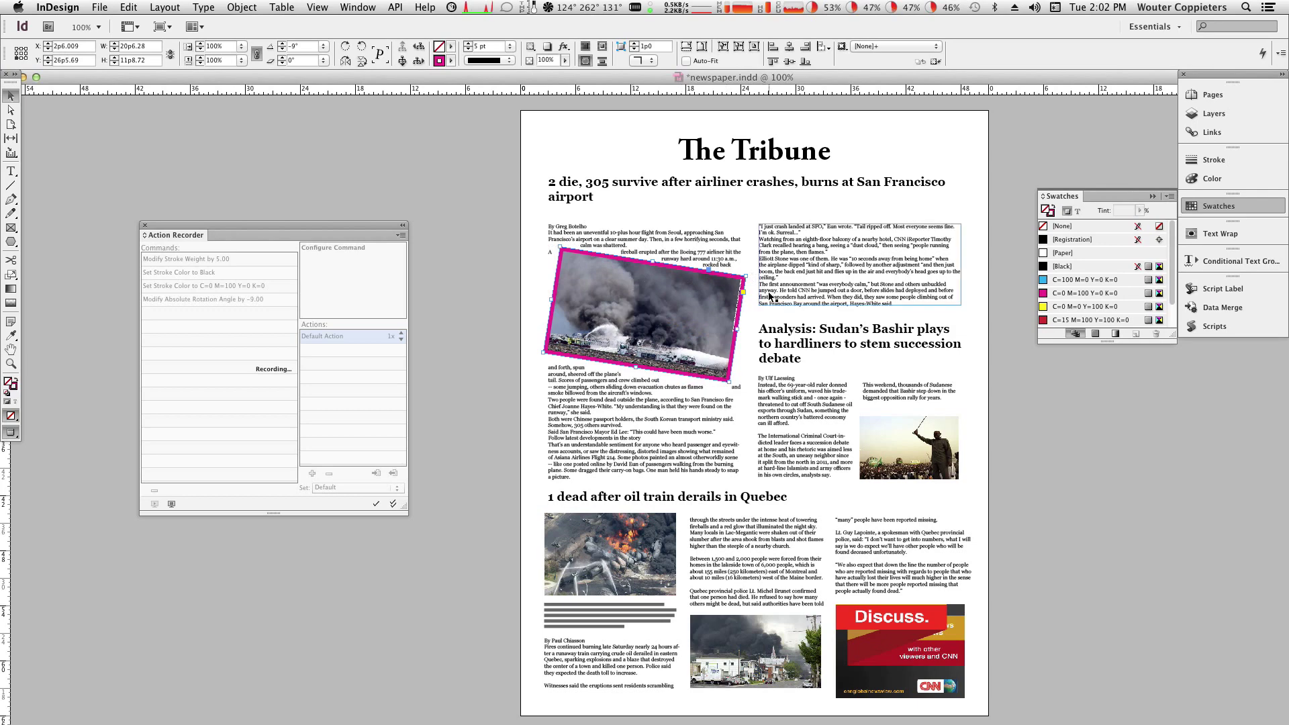
Change all four corners of the photo to bevels with a size of about 4p8.4 and stop recording.
left_click(744, 293)
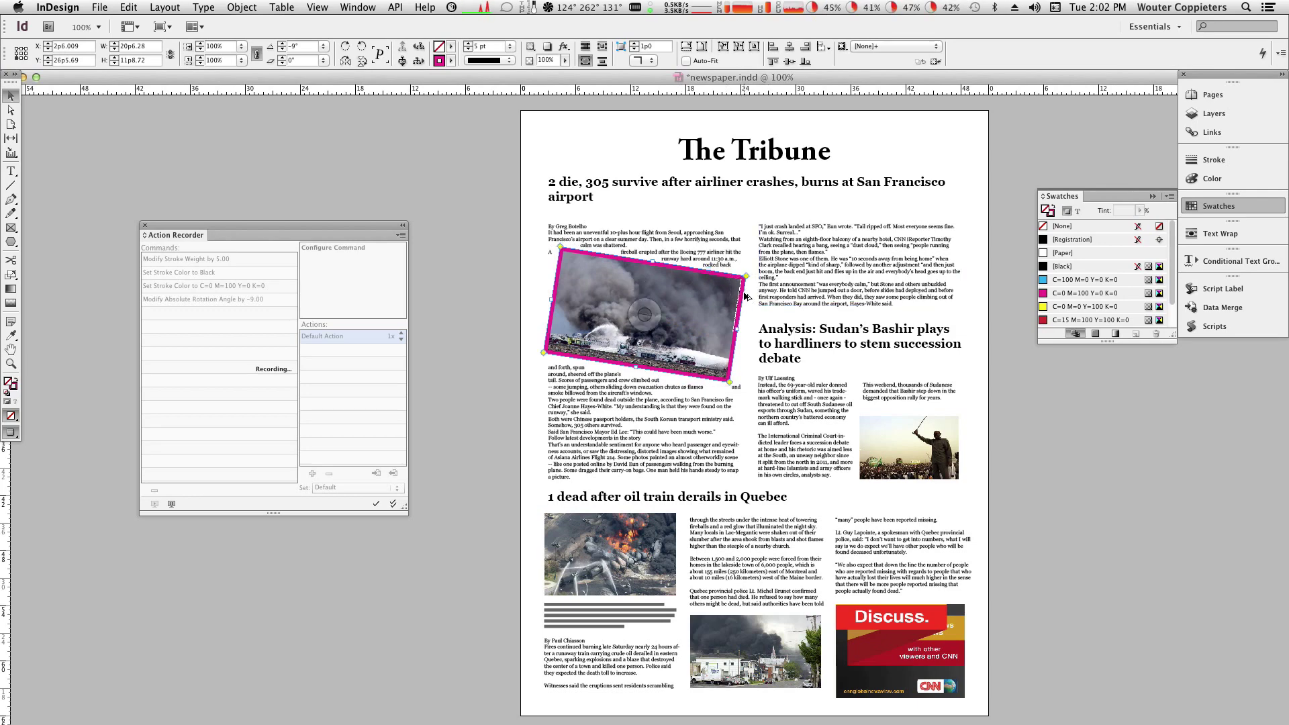
left_click_drag(748, 276, 737, 273)
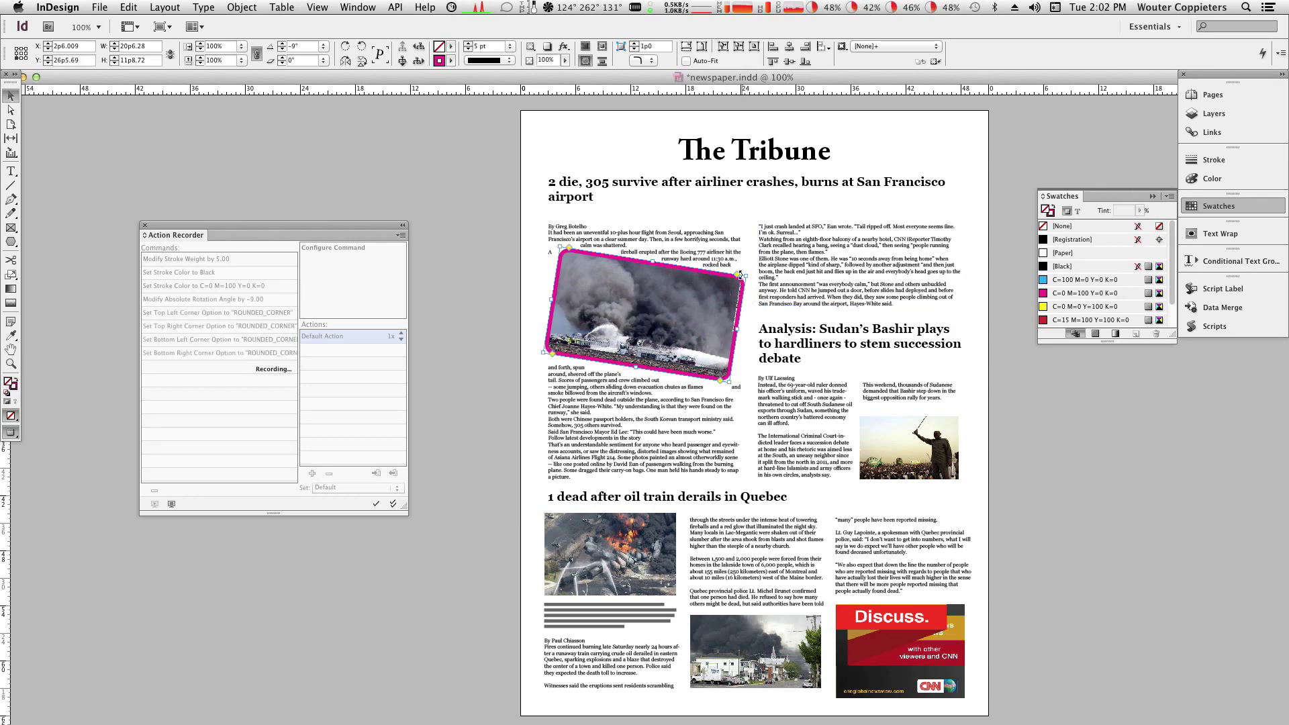
left_click(738, 276, "alt")
left_click(739, 276, "alt")
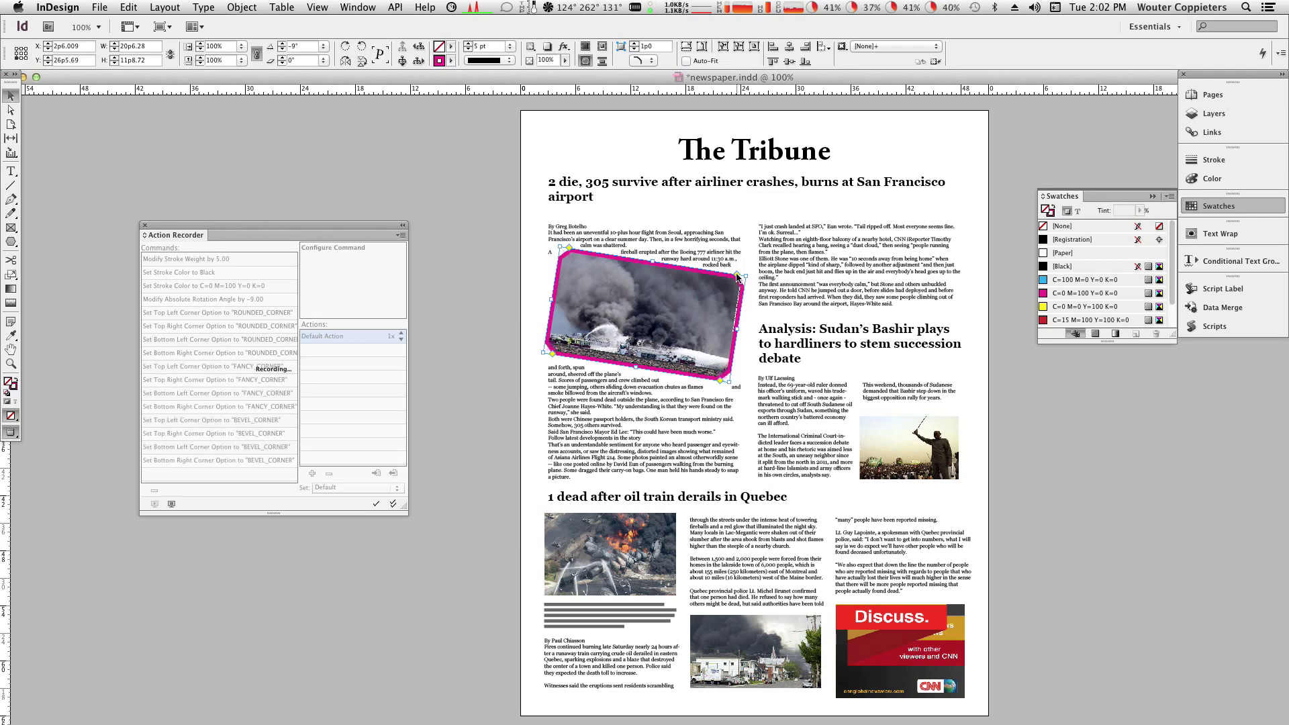
left_click_drag(739, 277, 701, 269)
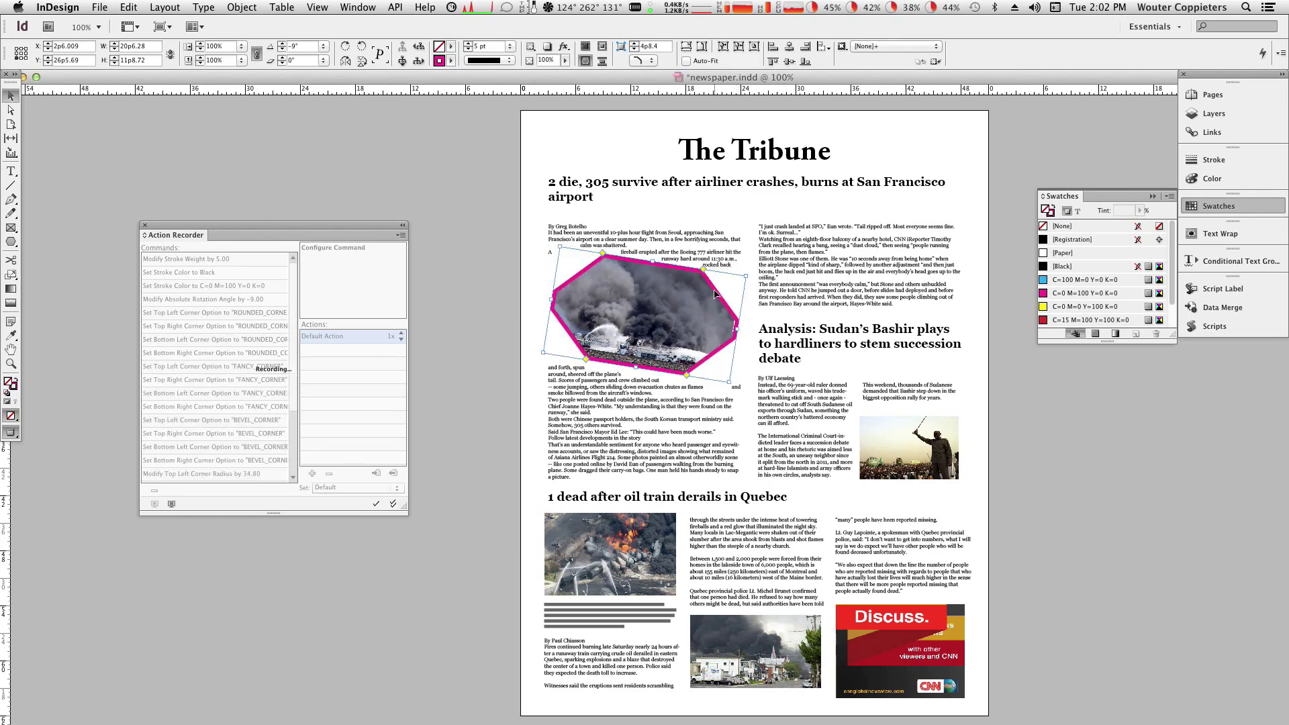
left_click(168, 503)
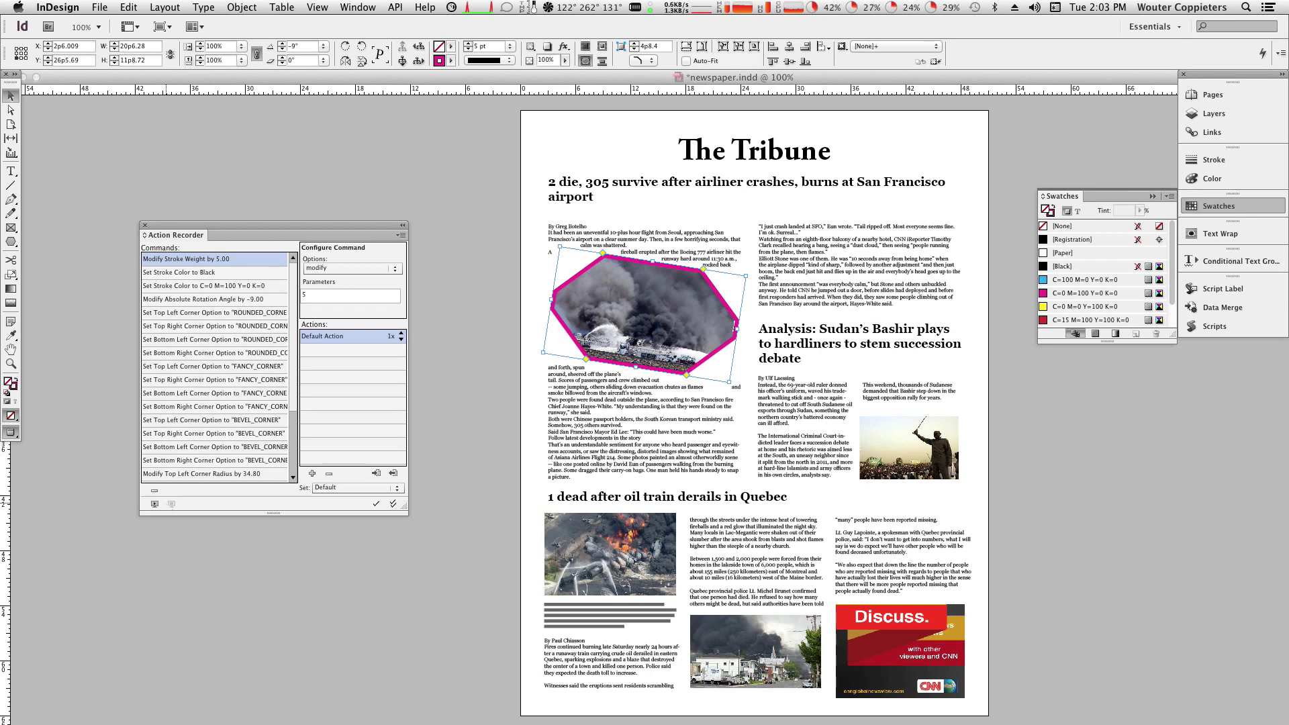
Review the recorded stroke, rotation and corner commands, and enlarge the Action Recorder enough to read their full names.
left_click(218, 273)
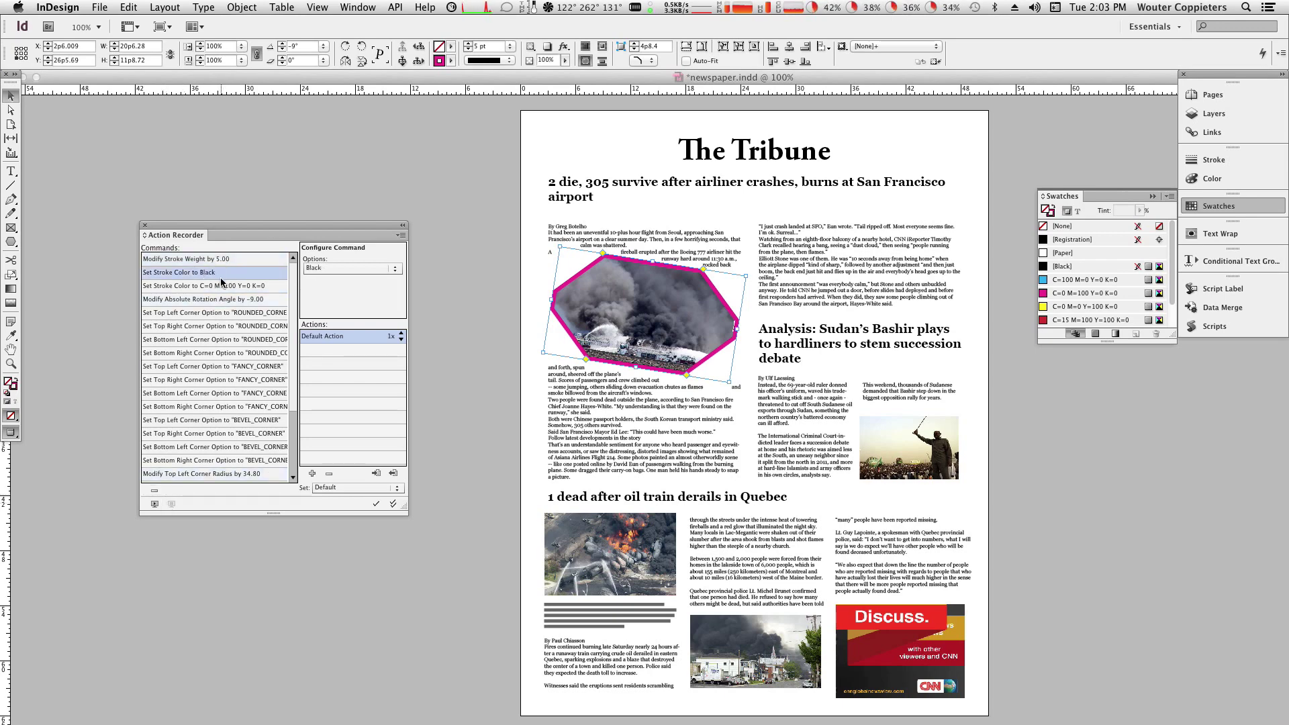
left_click(222, 286)
left_click(222, 300)
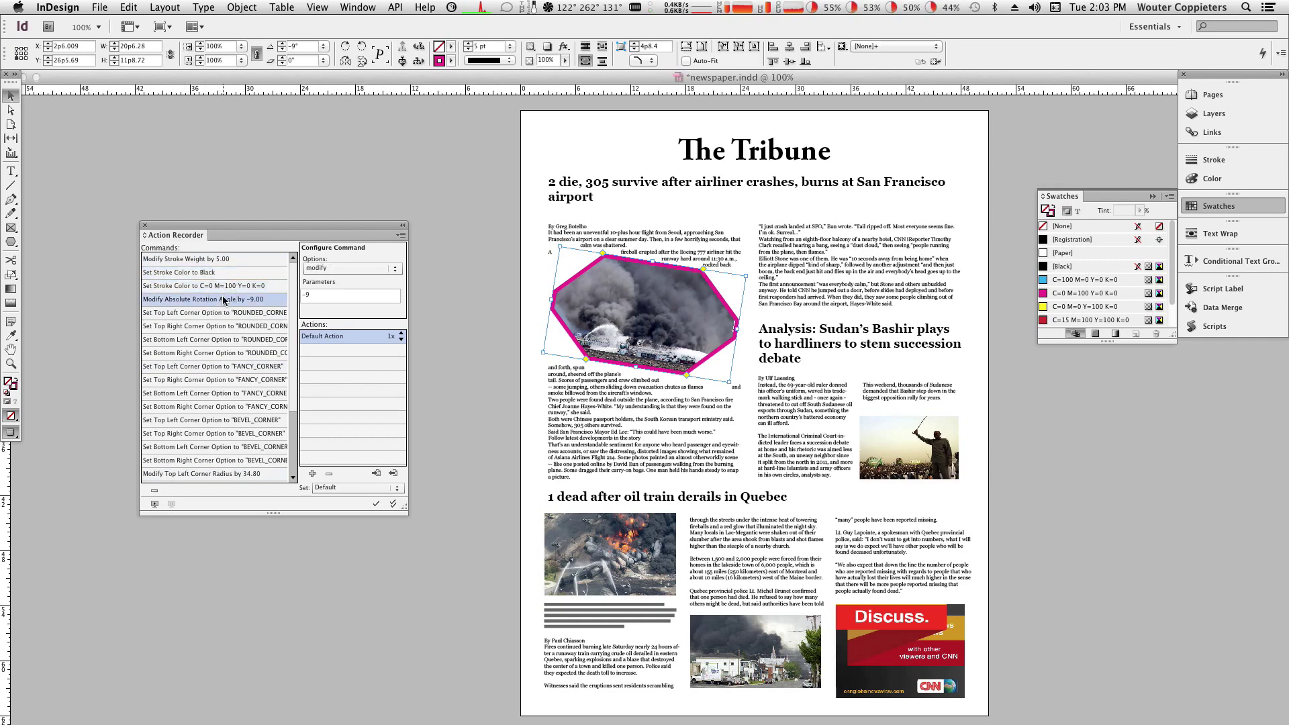
left_click(225, 312)
left_click(232, 354, "super")
left_click(221, 326)
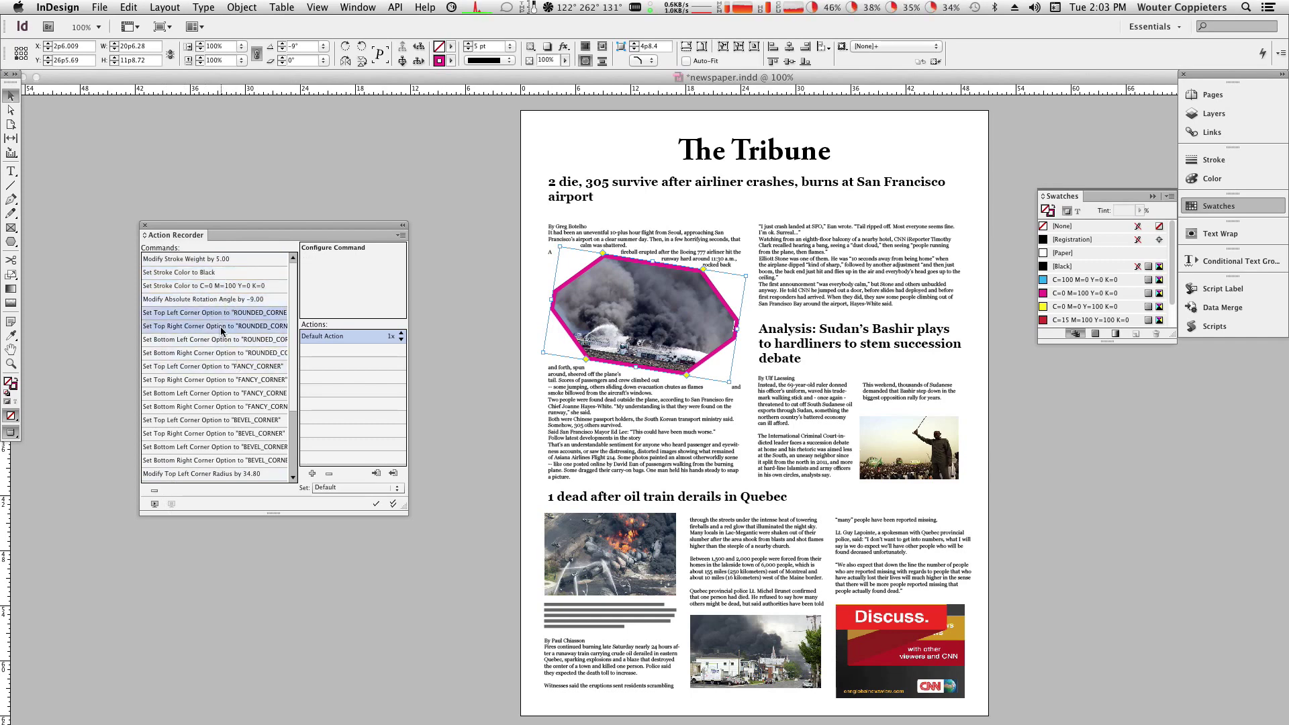
left_click_drag(221, 326, 219, 345)
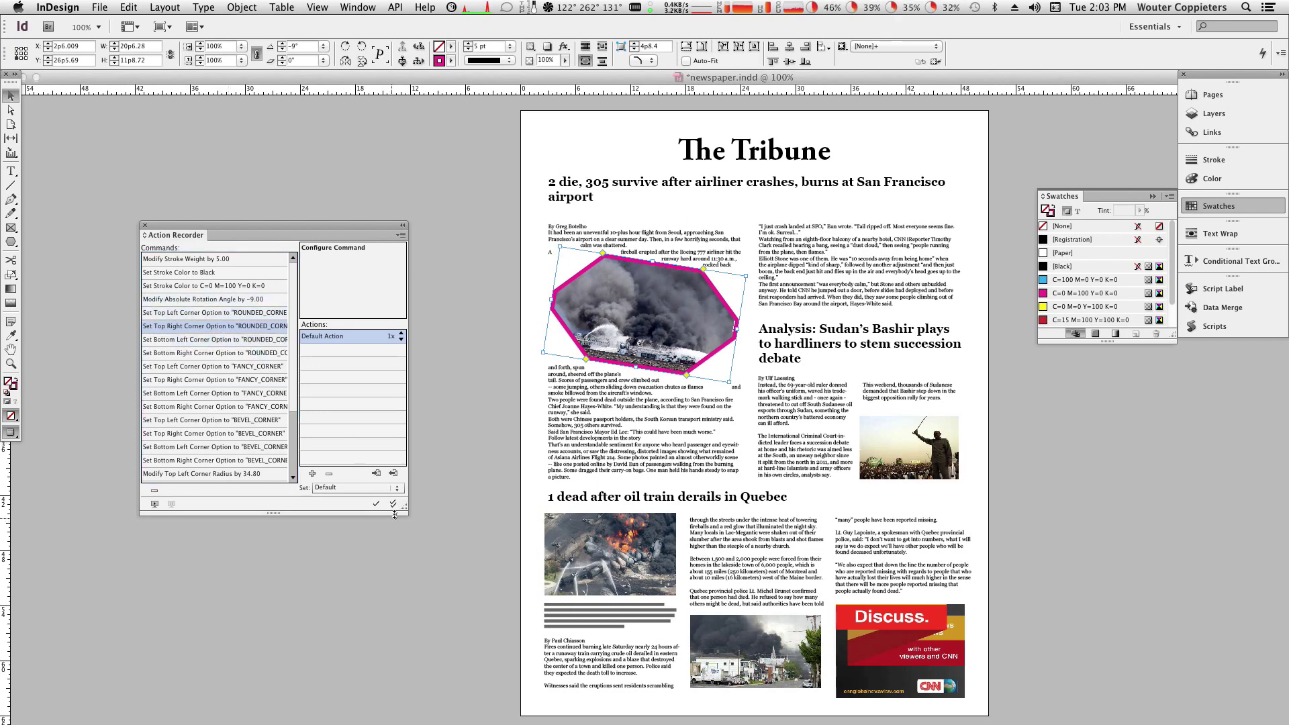
left_click_drag(405, 510, 510, 584)
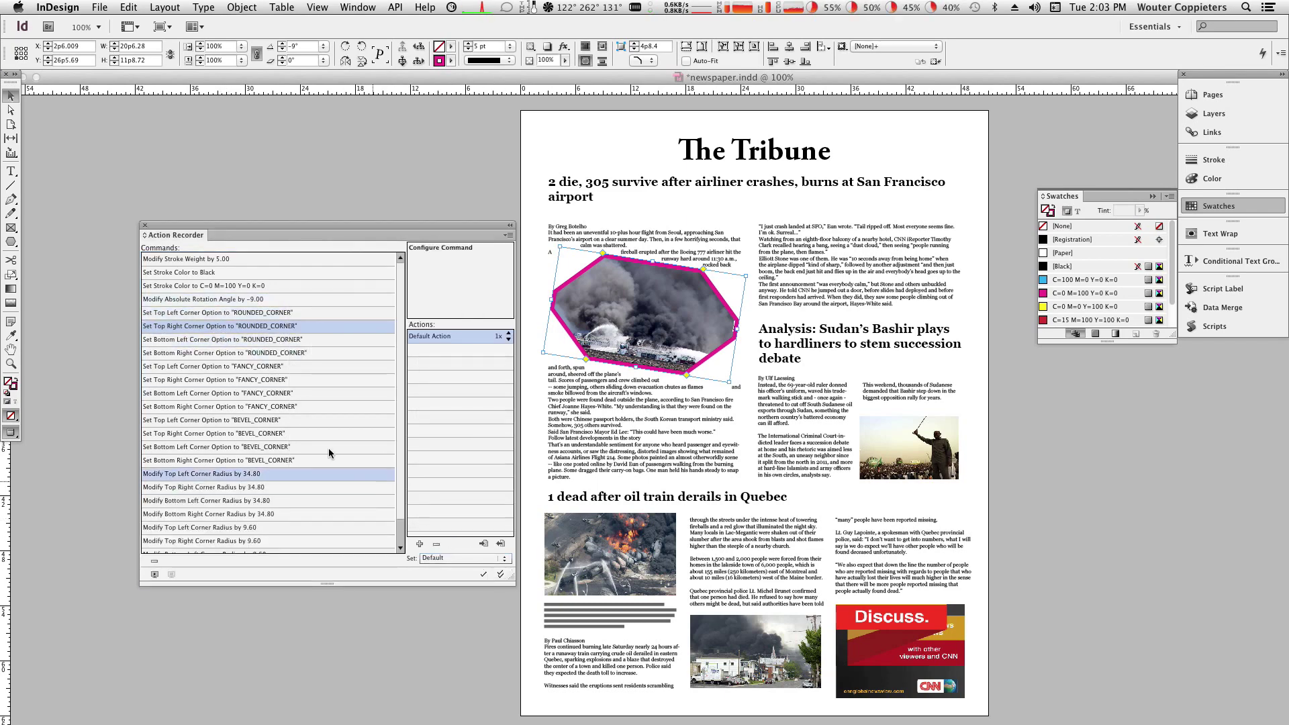
left_click_drag(321, 224, 282, 226)
Delete all ROUNDED_CORNER and FANCY_CORNER commands from Default Action, keeping the BEVEL_CORNER ones.
left_click(267, 315, "shift")
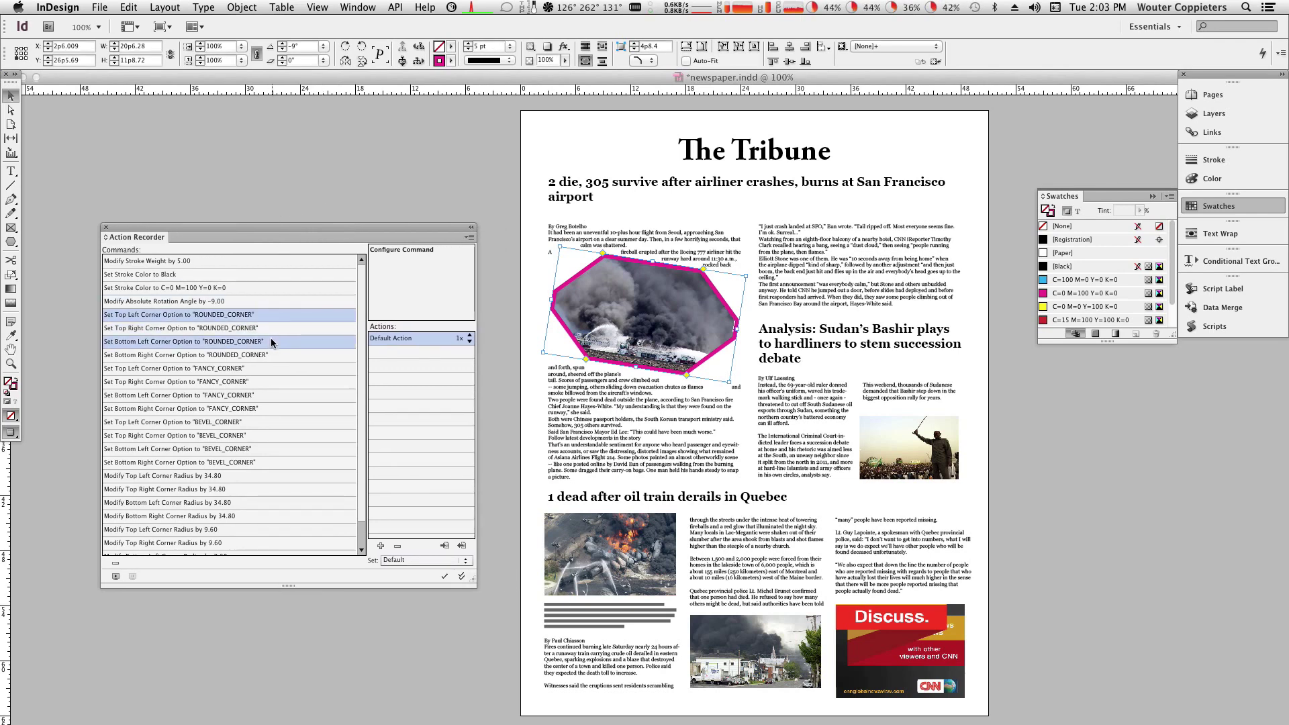
left_click(268, 333)
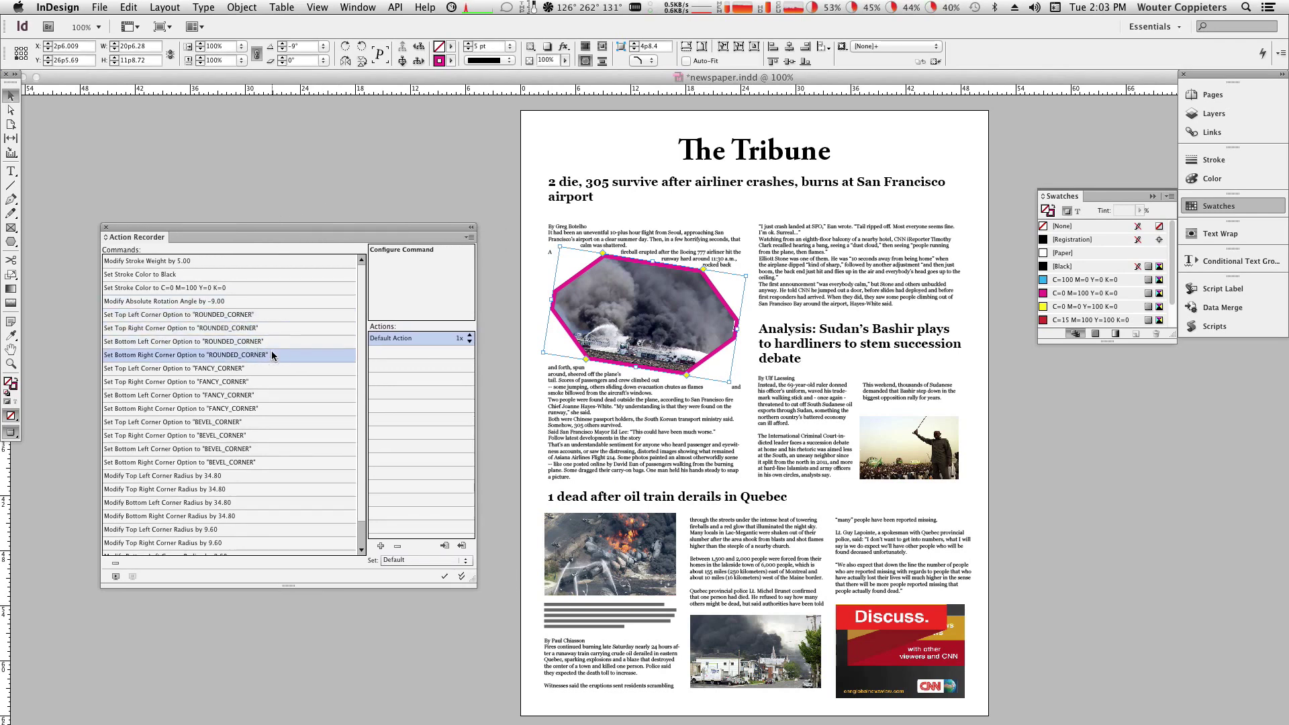
left_click_drag(253, 368, 223, 317)
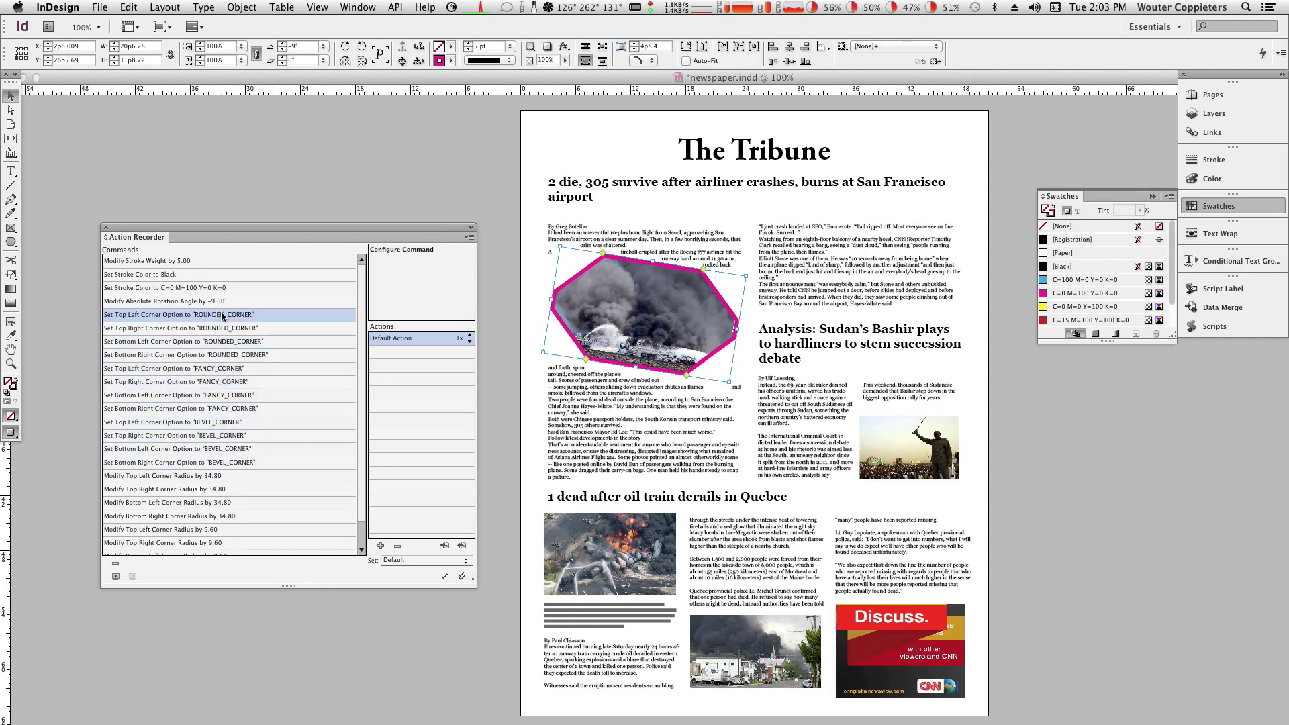
left_click(116, 564)
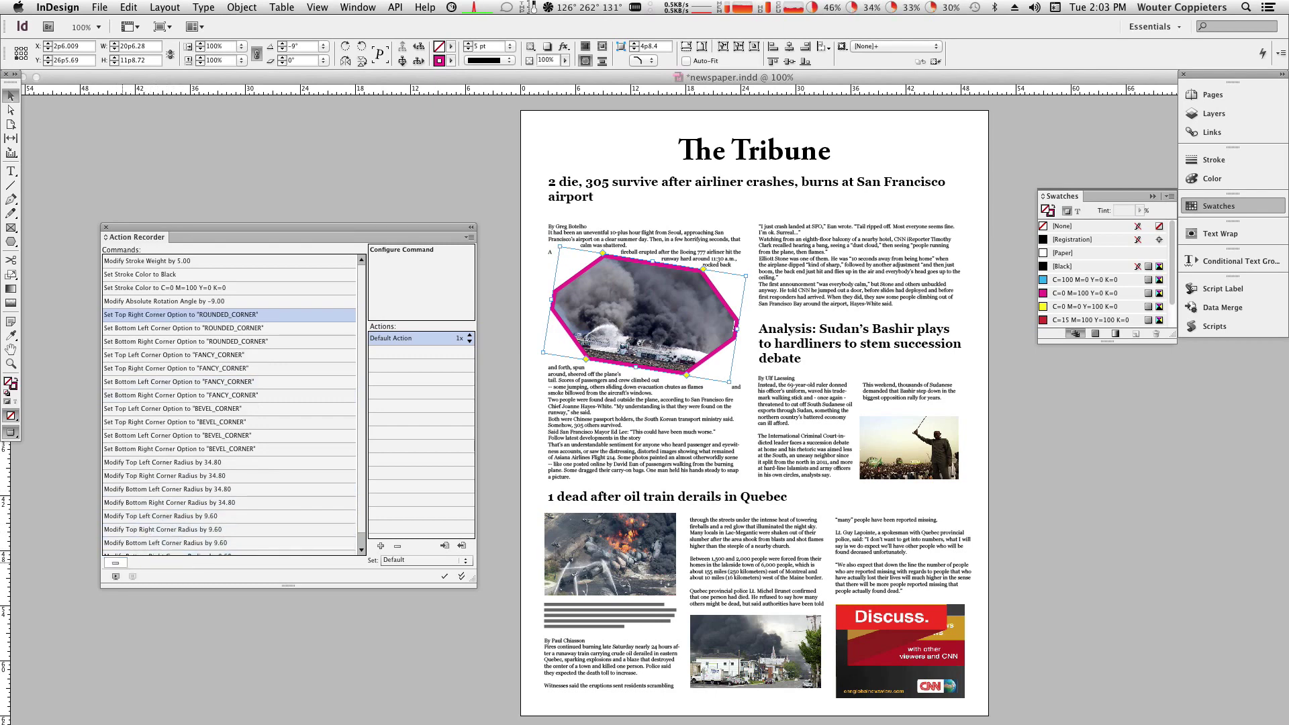
left_click(115, 564)
left_click(116, 564)
left_click(121, 564)
left_click(121, 565)
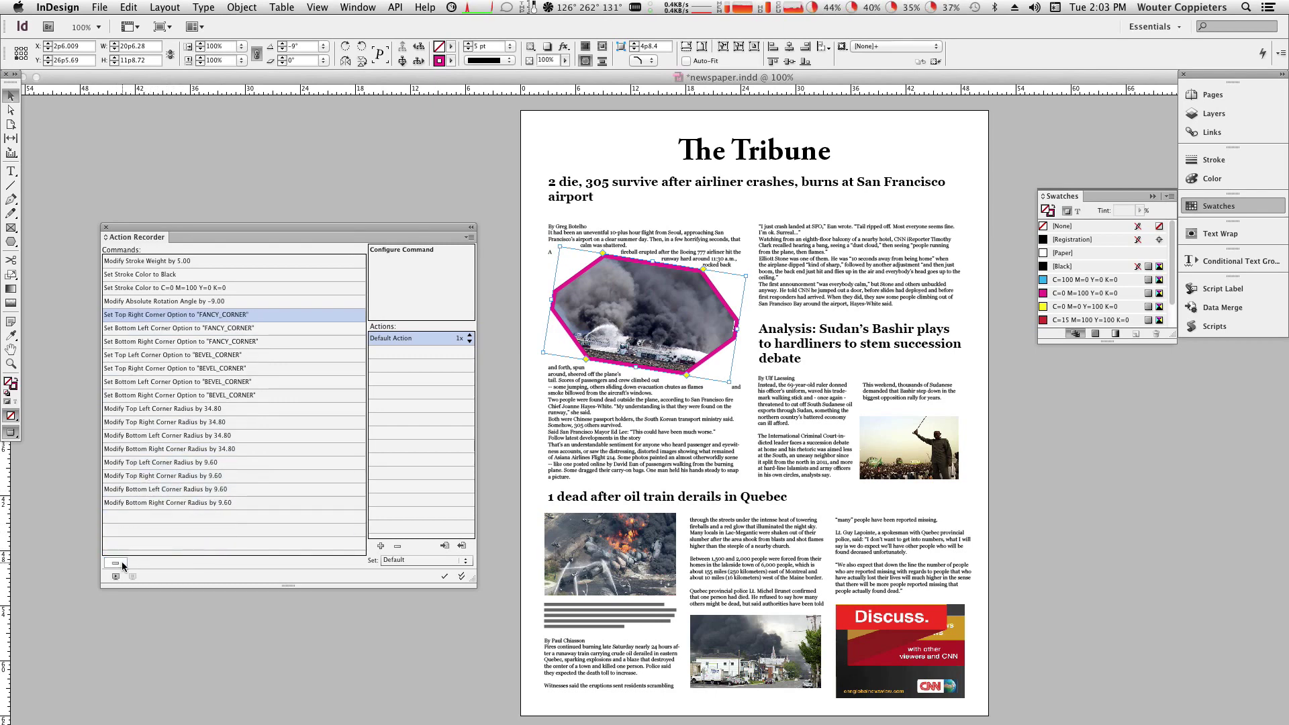
left_click(121, 564)
left_click(121, 565)
left_click(121, 565)
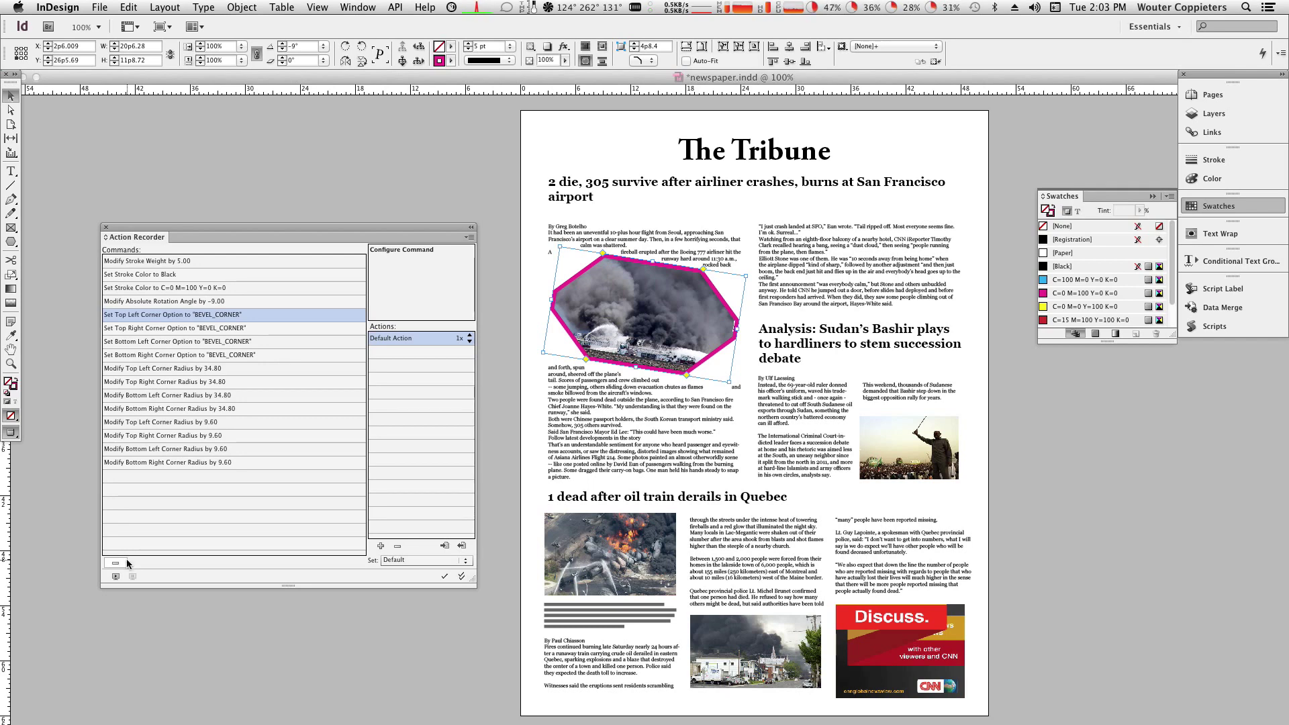
Apply Default Action to the Sudan article's photo and both photos of the Quebec train article together.
left_click(662, 571)
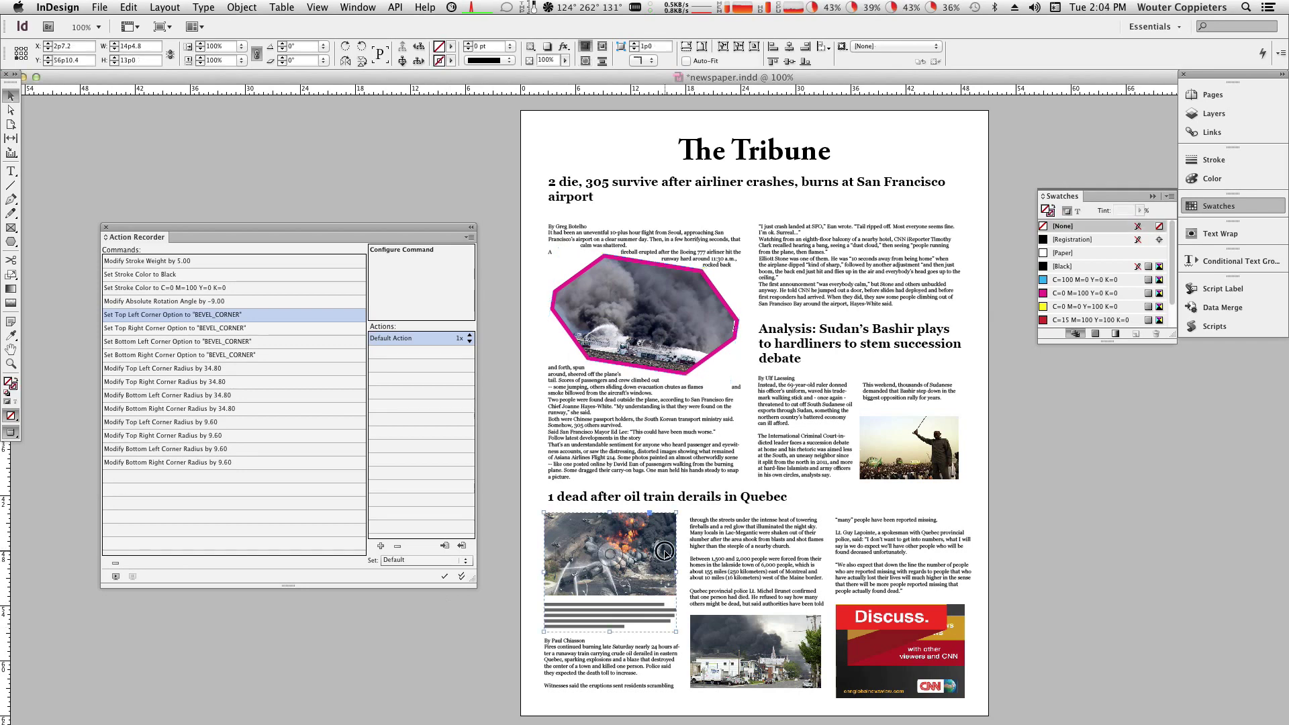
double_click(662, 571)
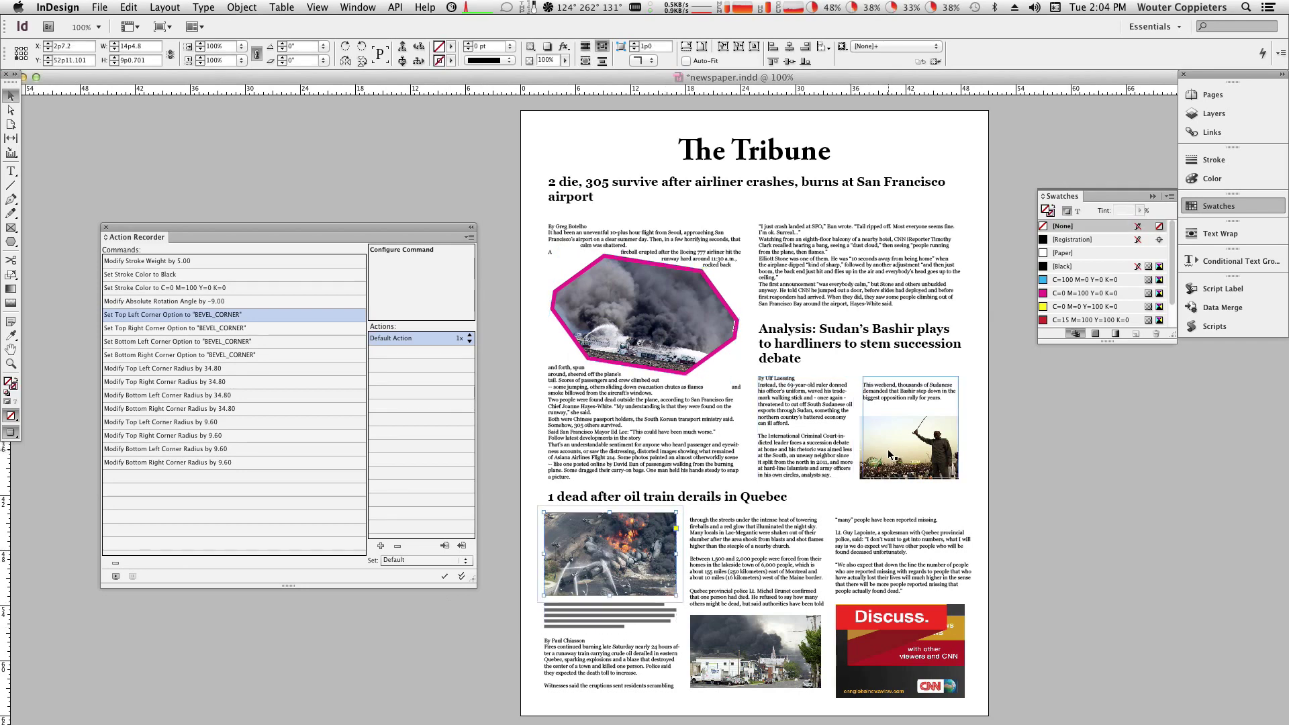
left_click(864, 449, "shift")
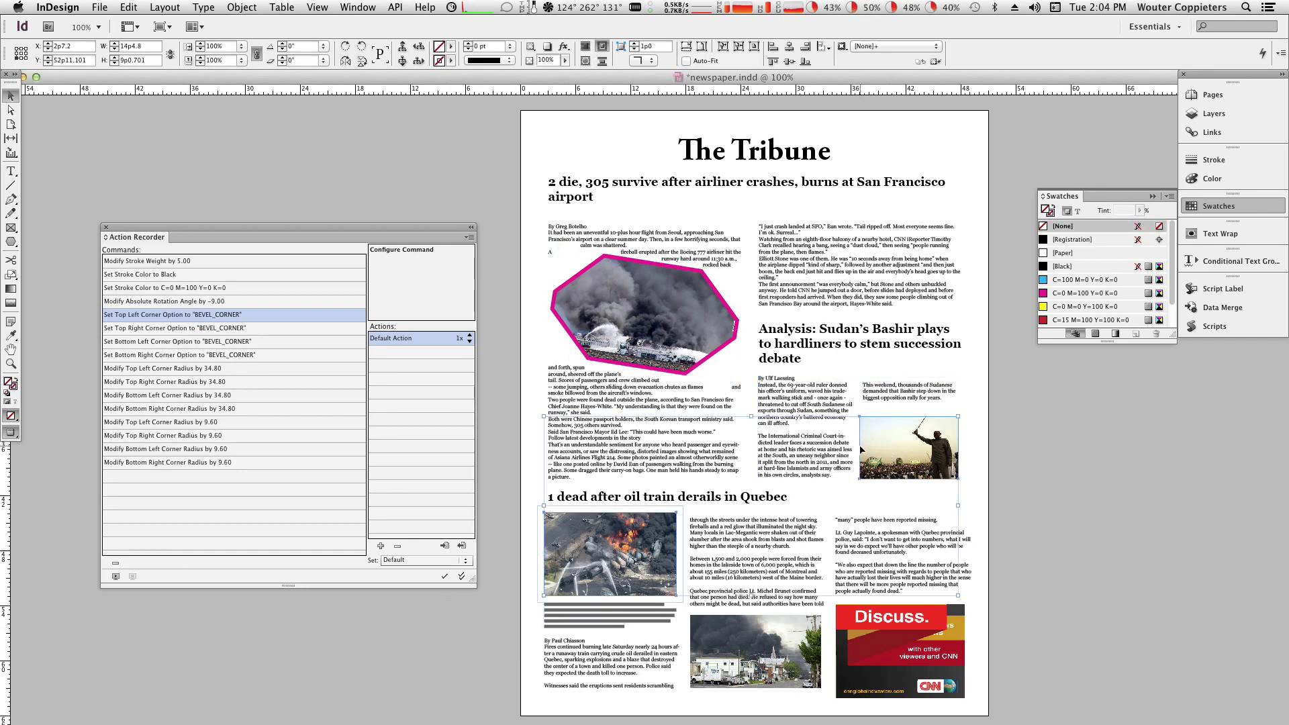
left_click(778, 679, "shift")
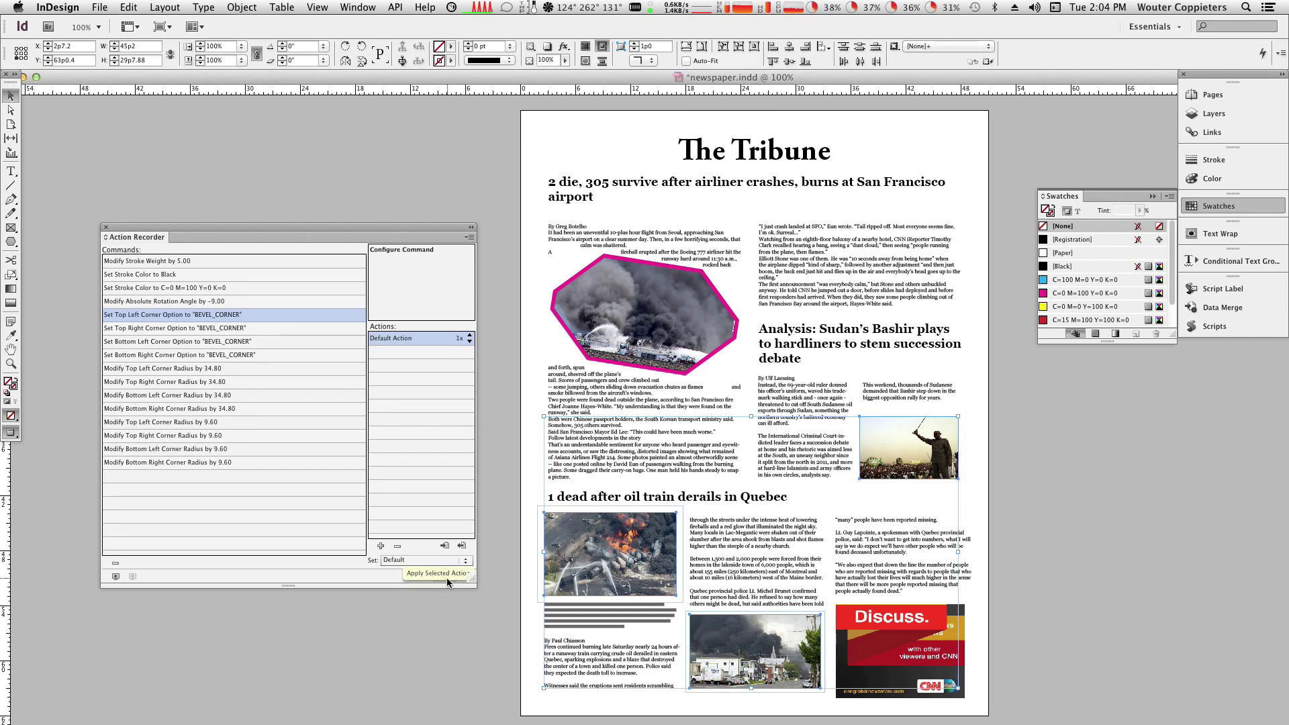
left_click(446, 577)
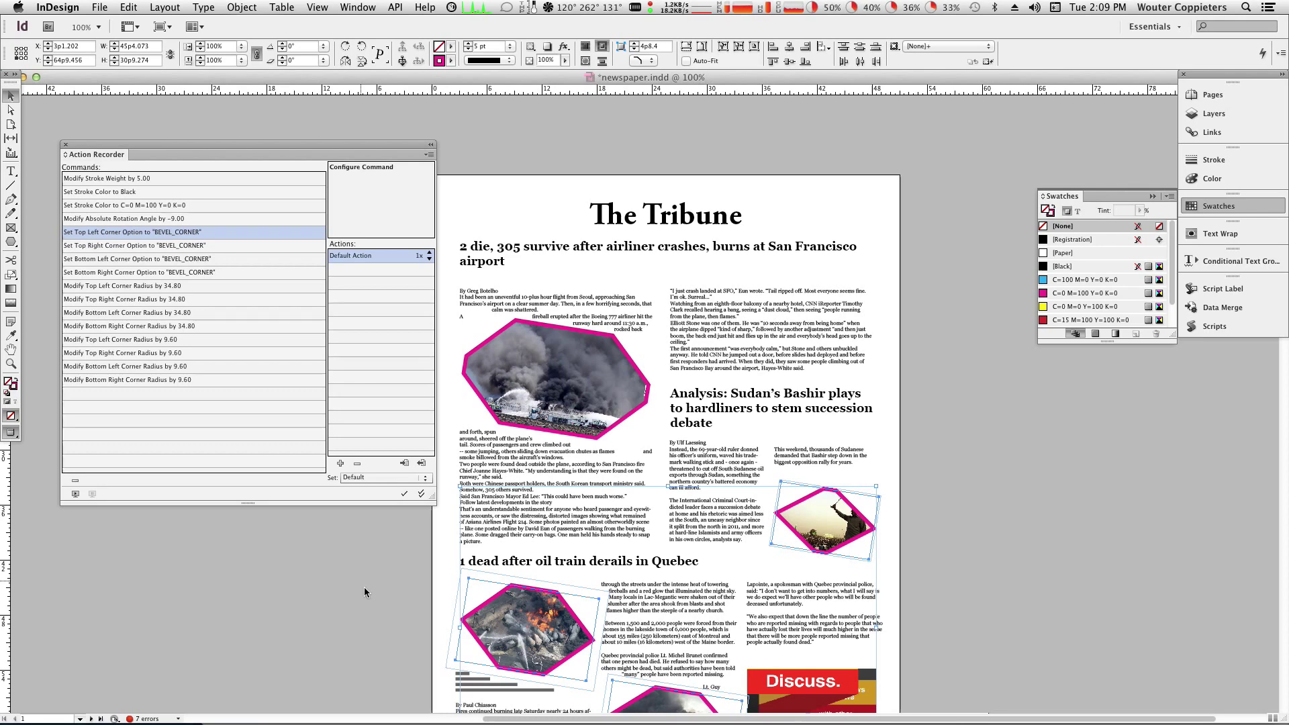
Change the recorded C=0 M=100 Y=0 K=0 stroke colour command to Yellow.
left_click(107, 178)
left_click(187, 205)
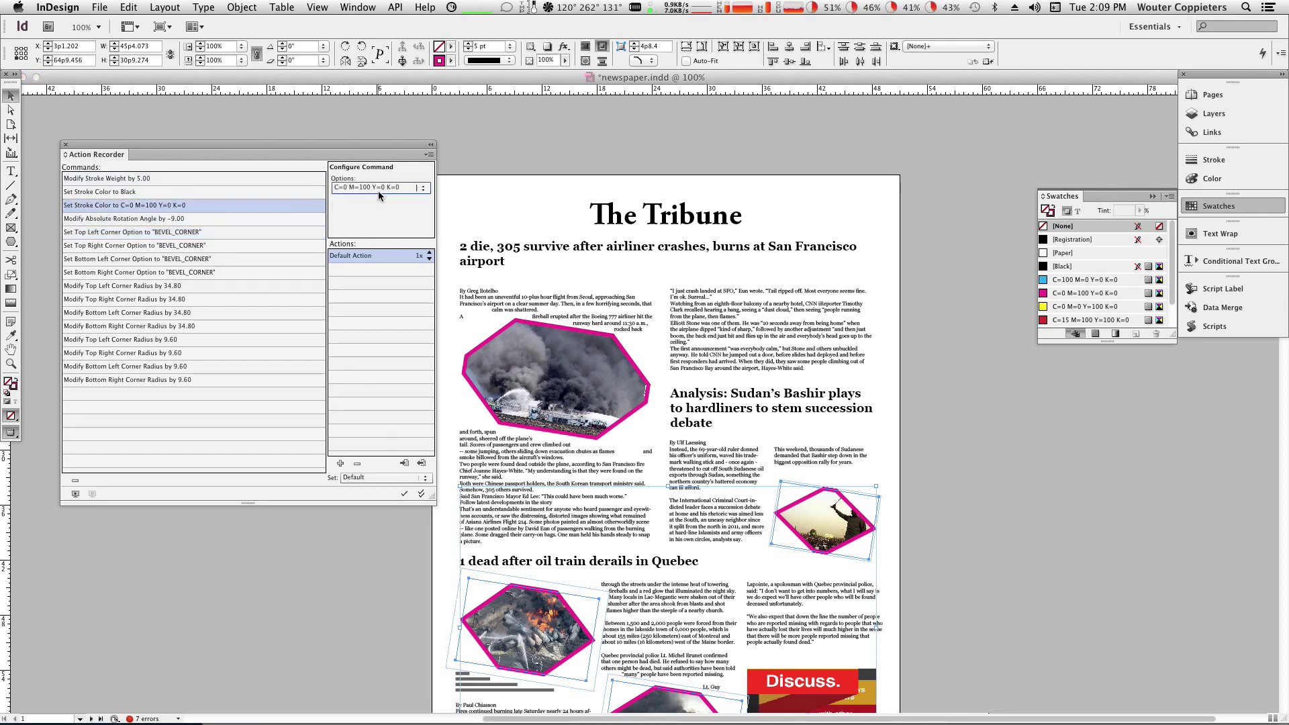
left_click(377, 188)
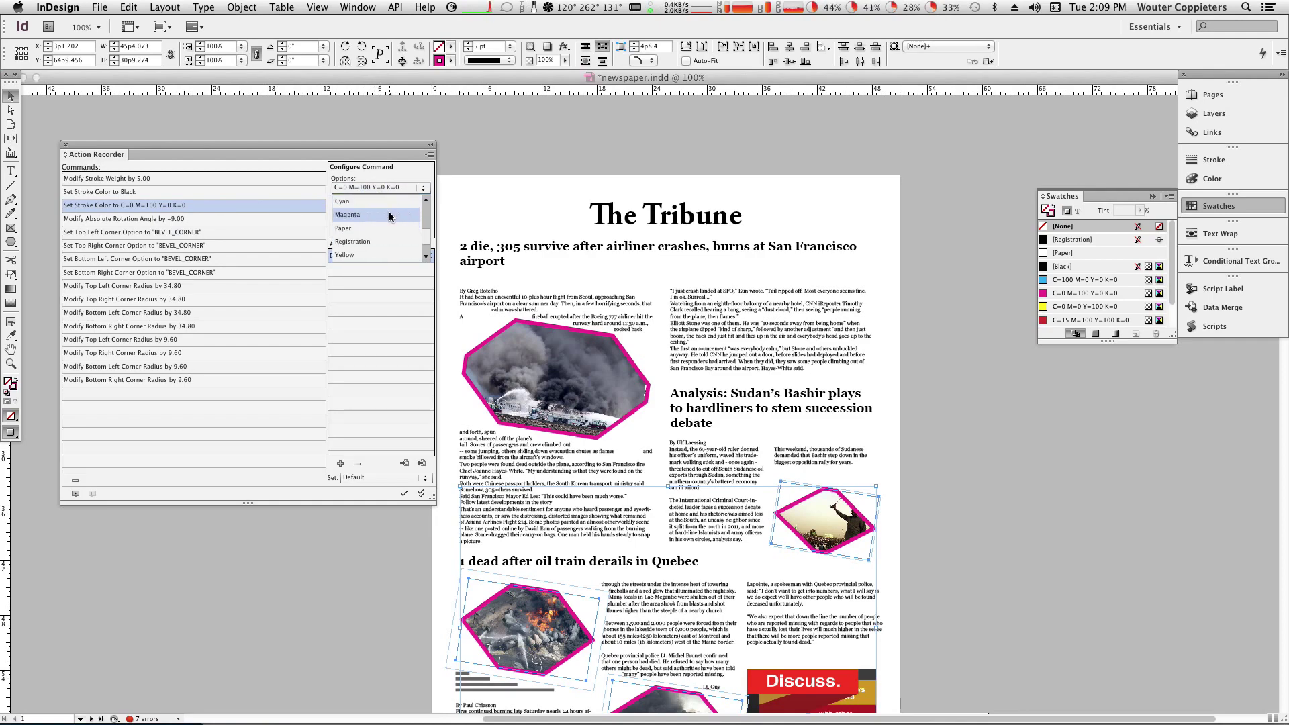
left_click(351, 256)
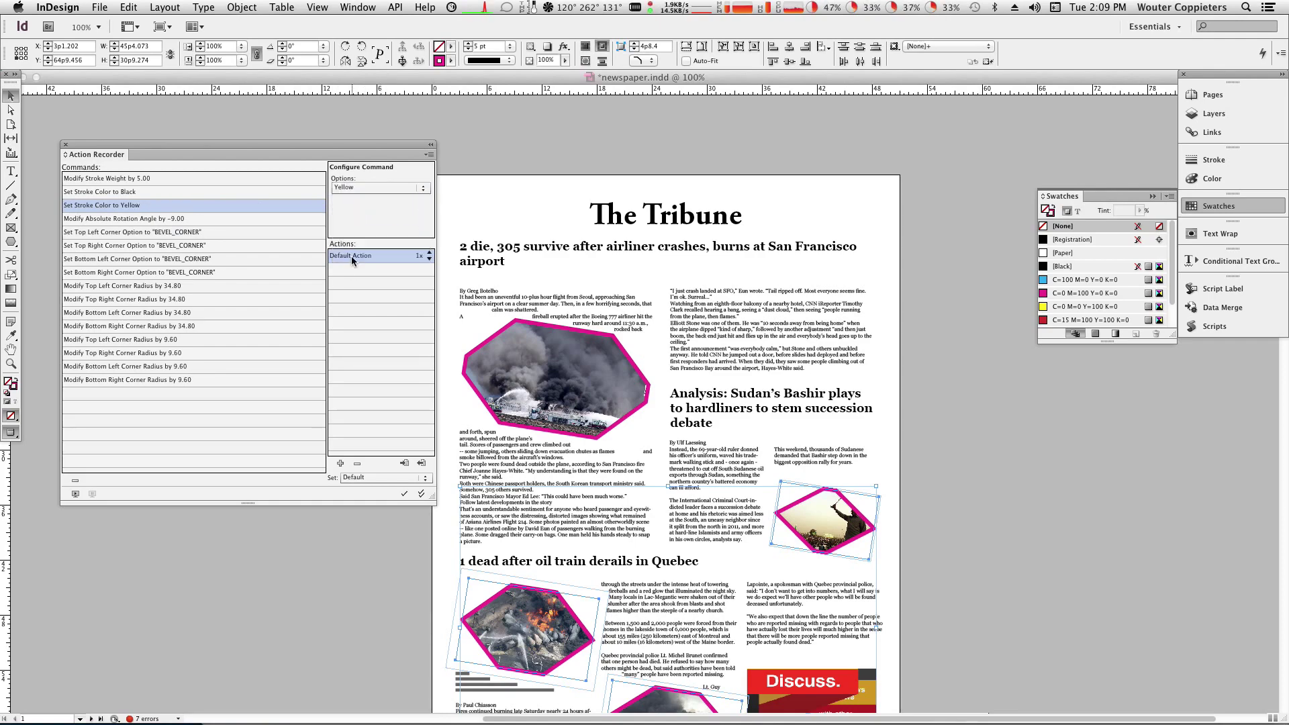
Apply Default Action to the Virginia Wines vineyard photo and the PETA article's photo together.
scroll(694, 269, "down", 10)
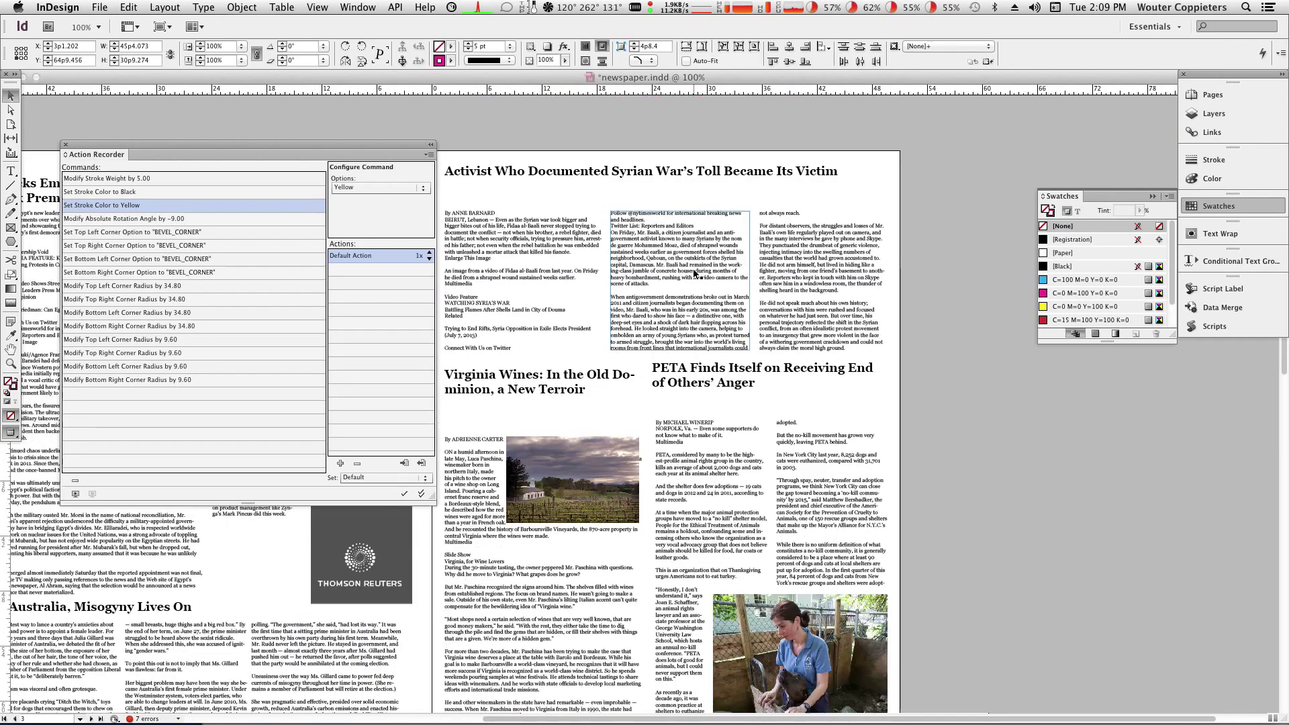
scroll(694, 273, "down", 5)
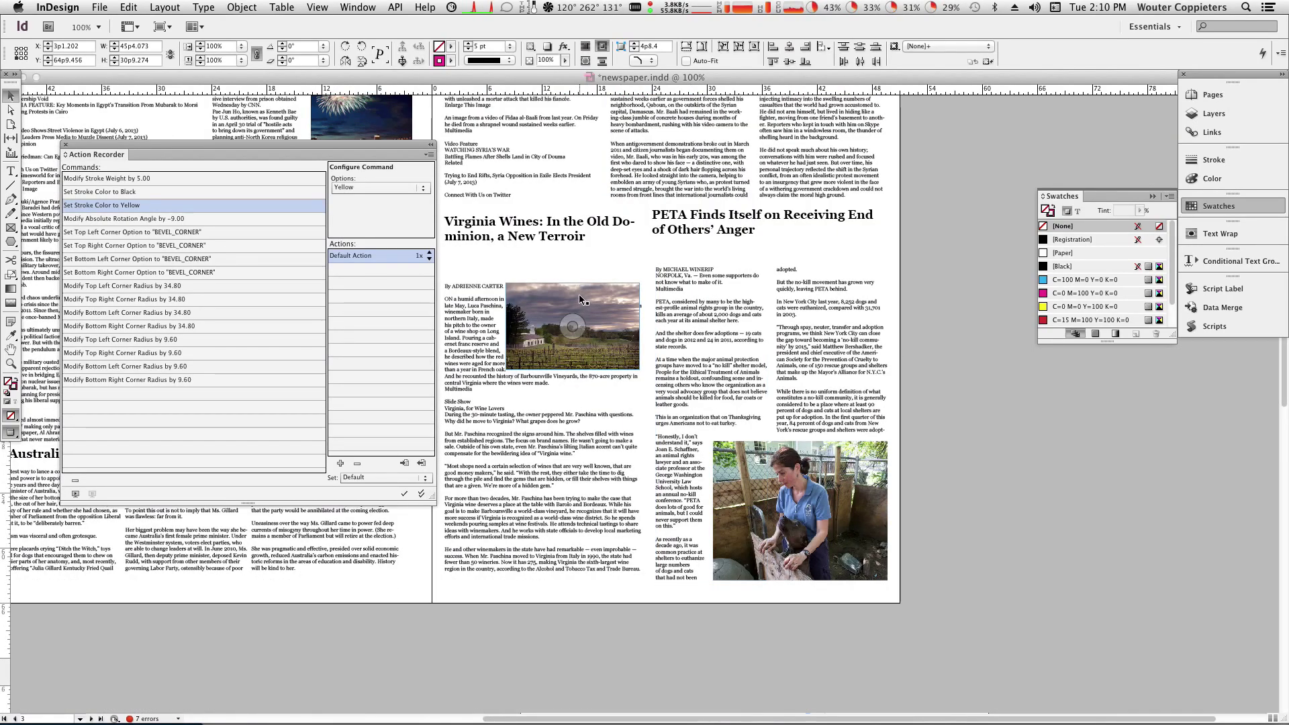
left_click(579, 294)
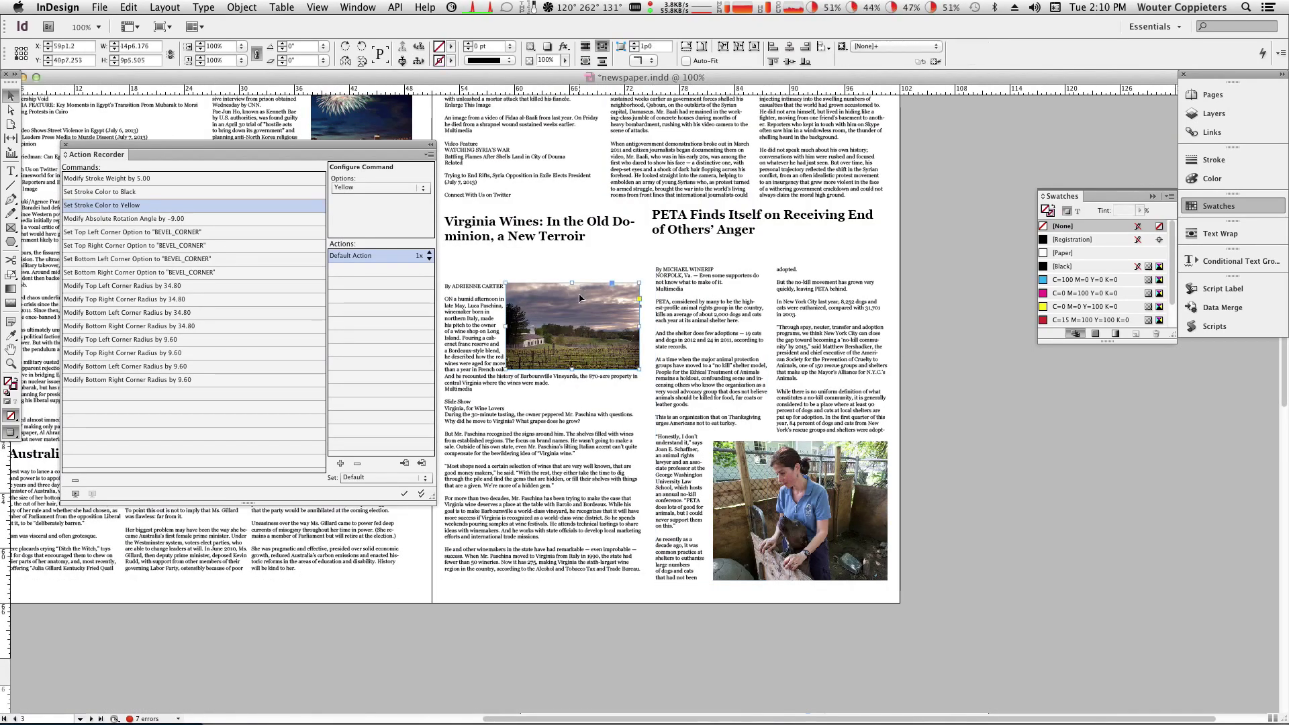
left_click(776, 446, "shift")
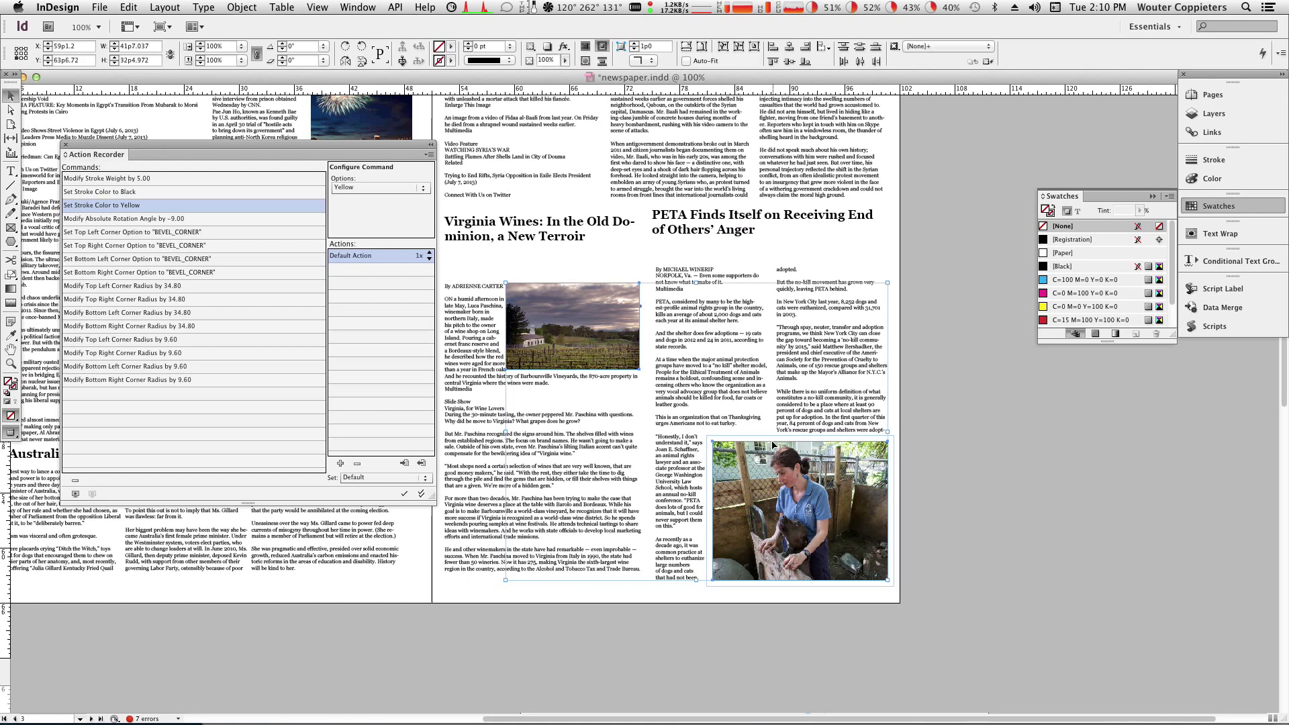
left_click(403, 494)
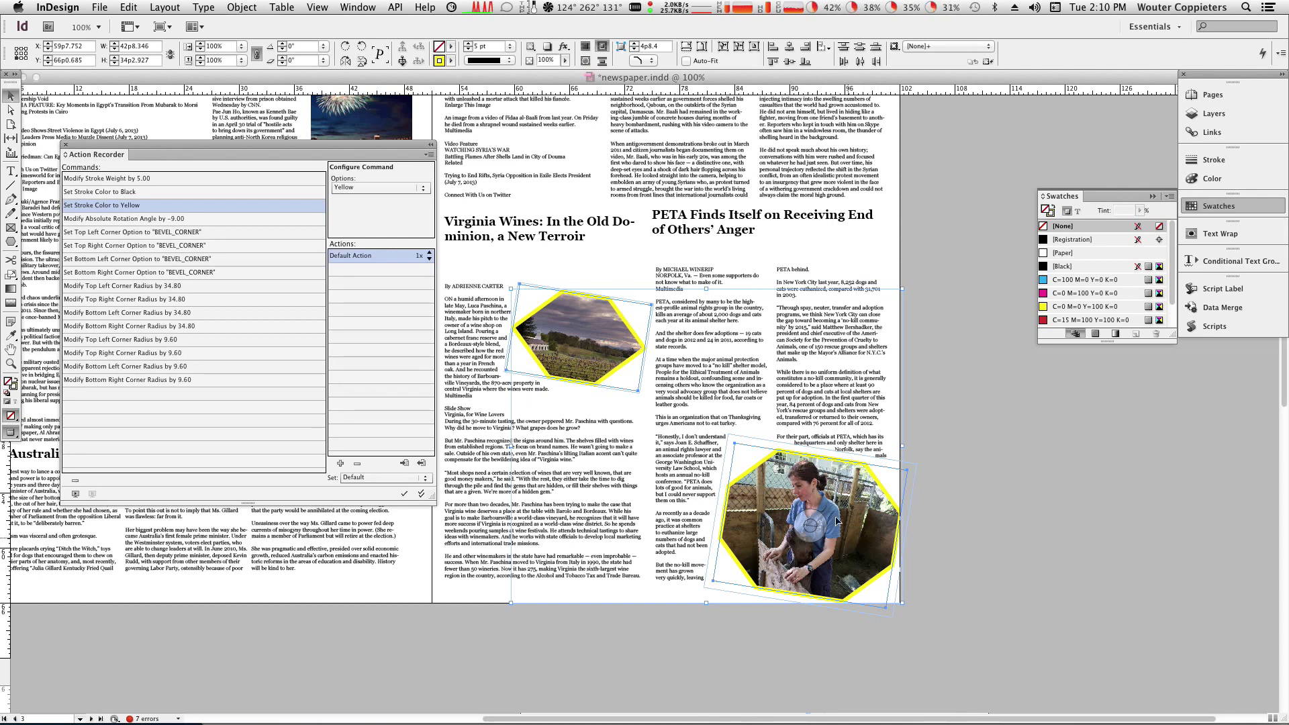
Create an additional action named "New Action" in the Default set.
left_click(340, 463)
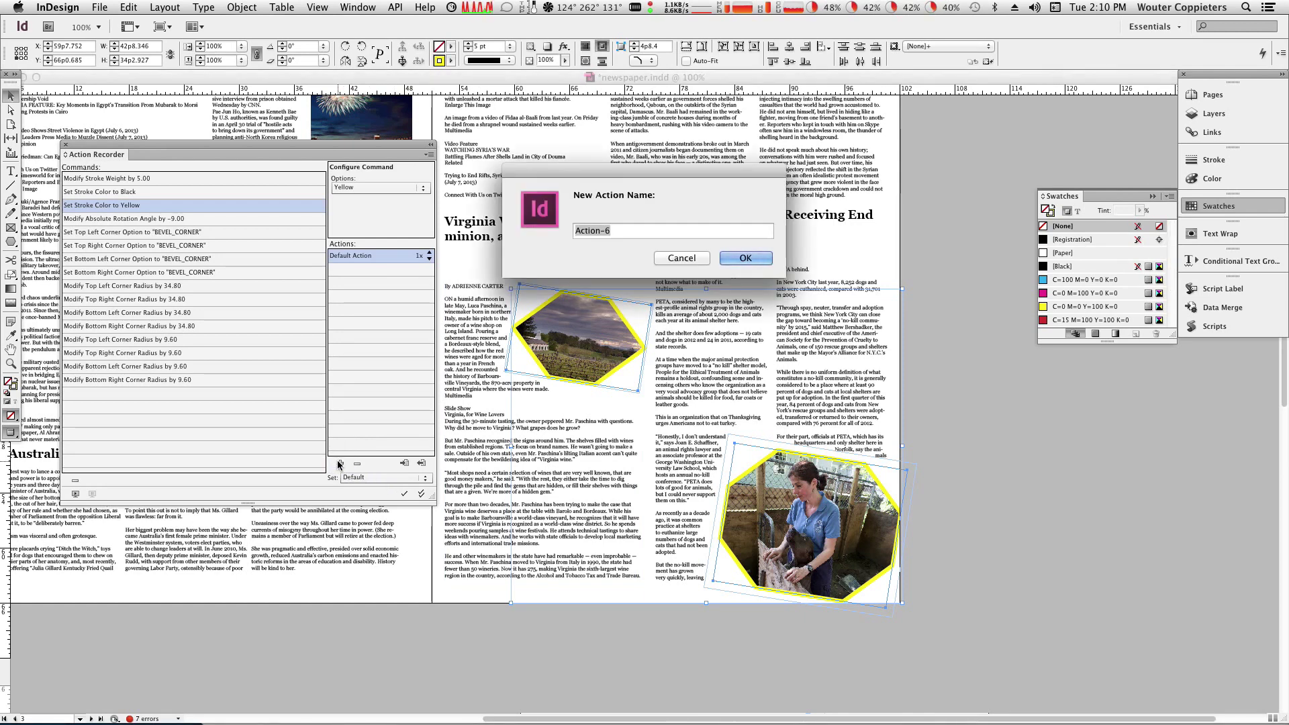
type("New Action")
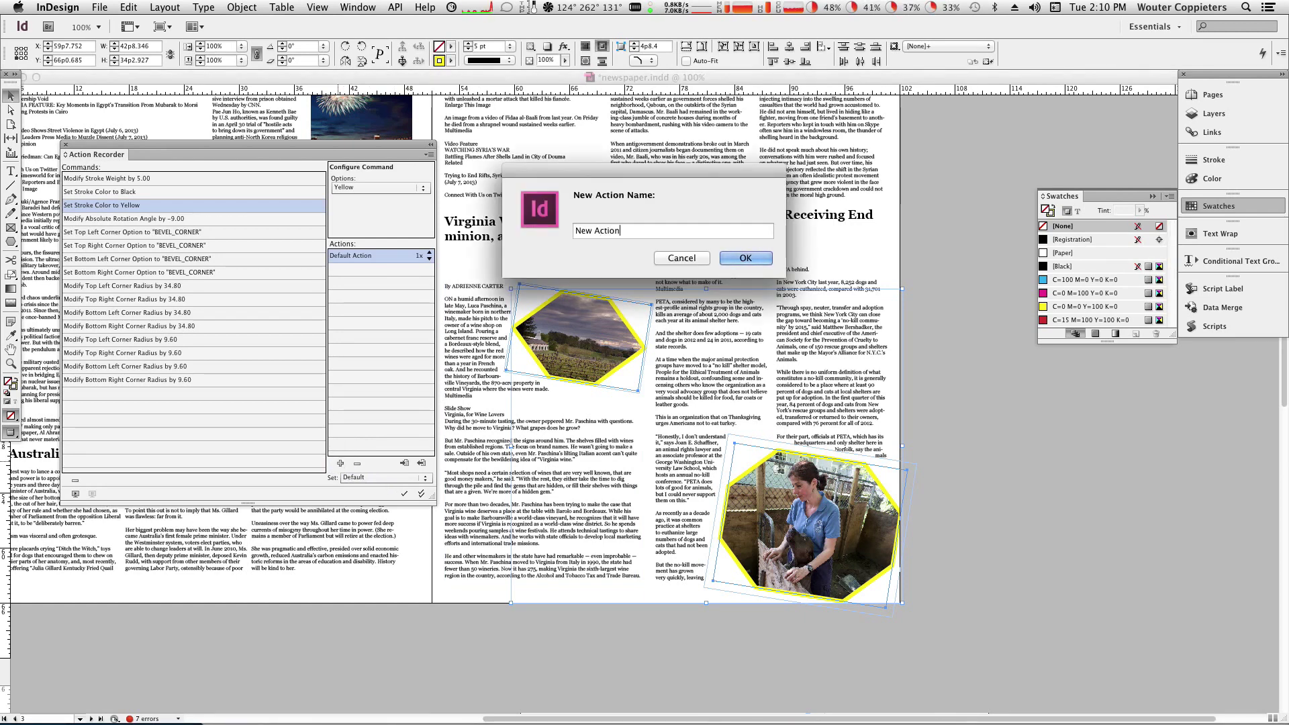
key("Return")
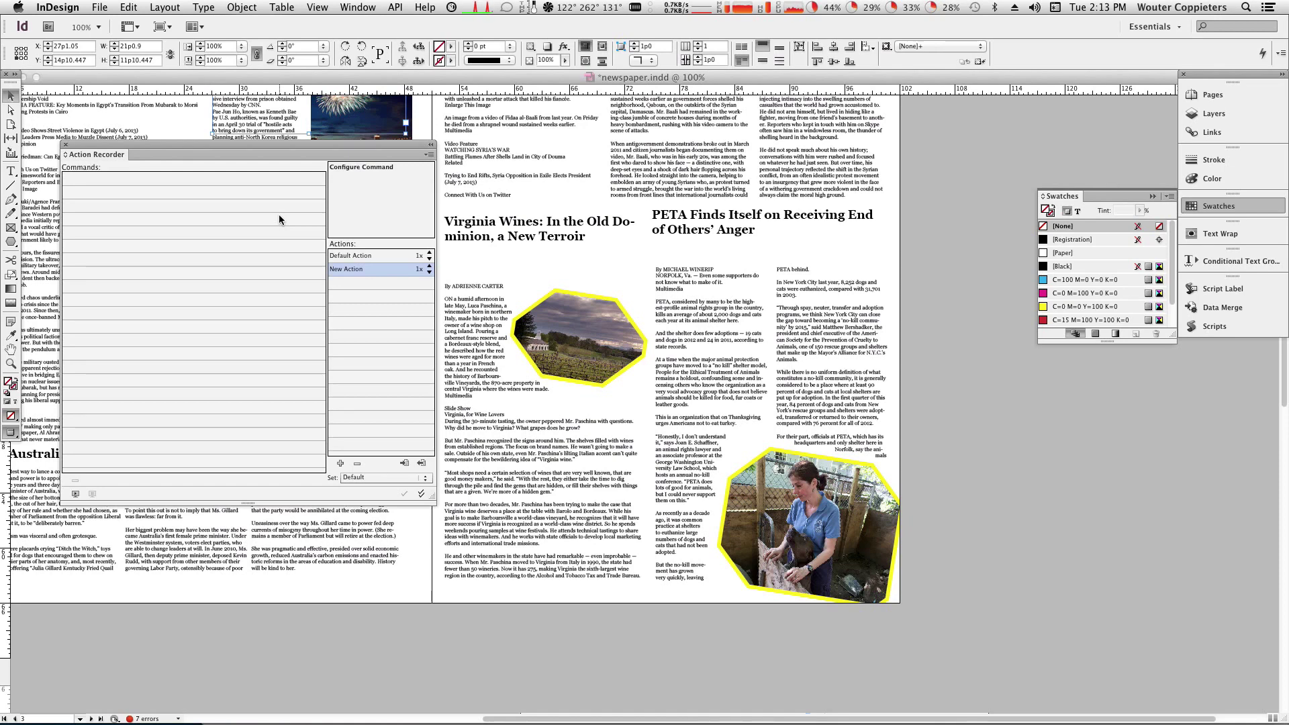
Create a Letter-size print document with the default settings and draw a rectangle frame about 17p7 by 9p6 in the page's upper half.
left_click(99, 6)
mouse_move(117, 24)
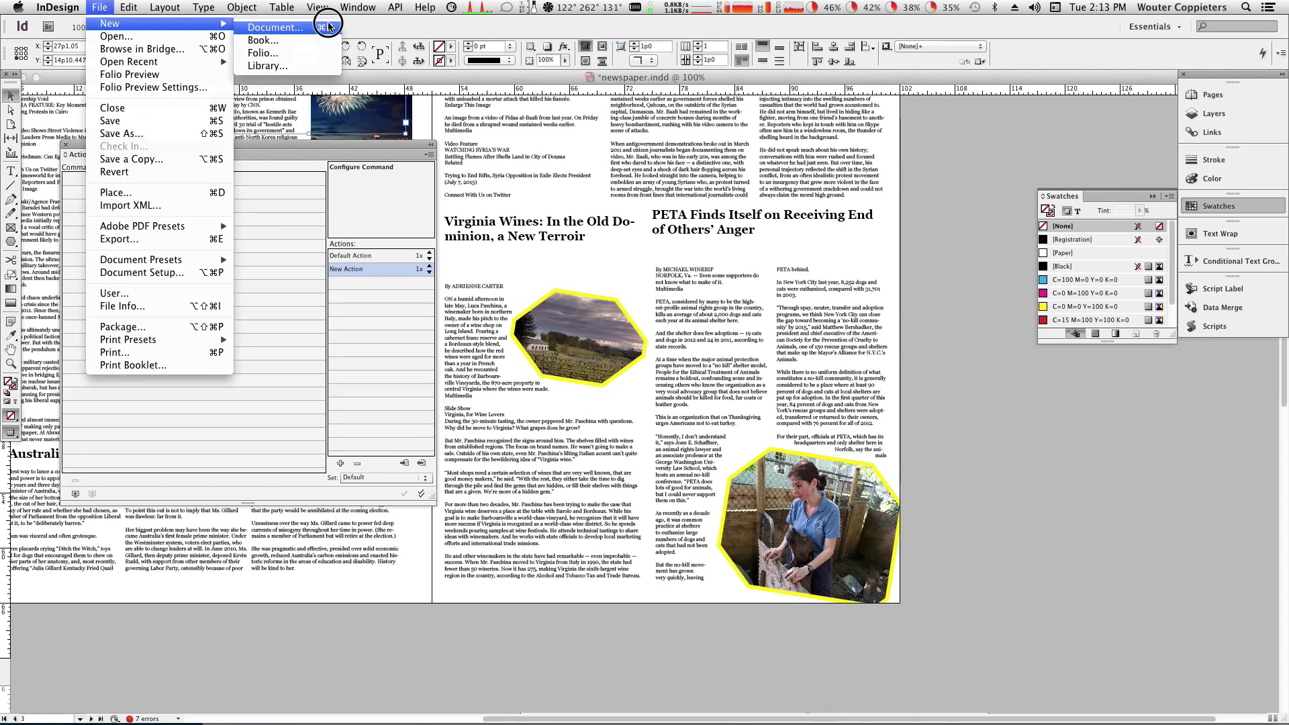
left_click(276, 27)
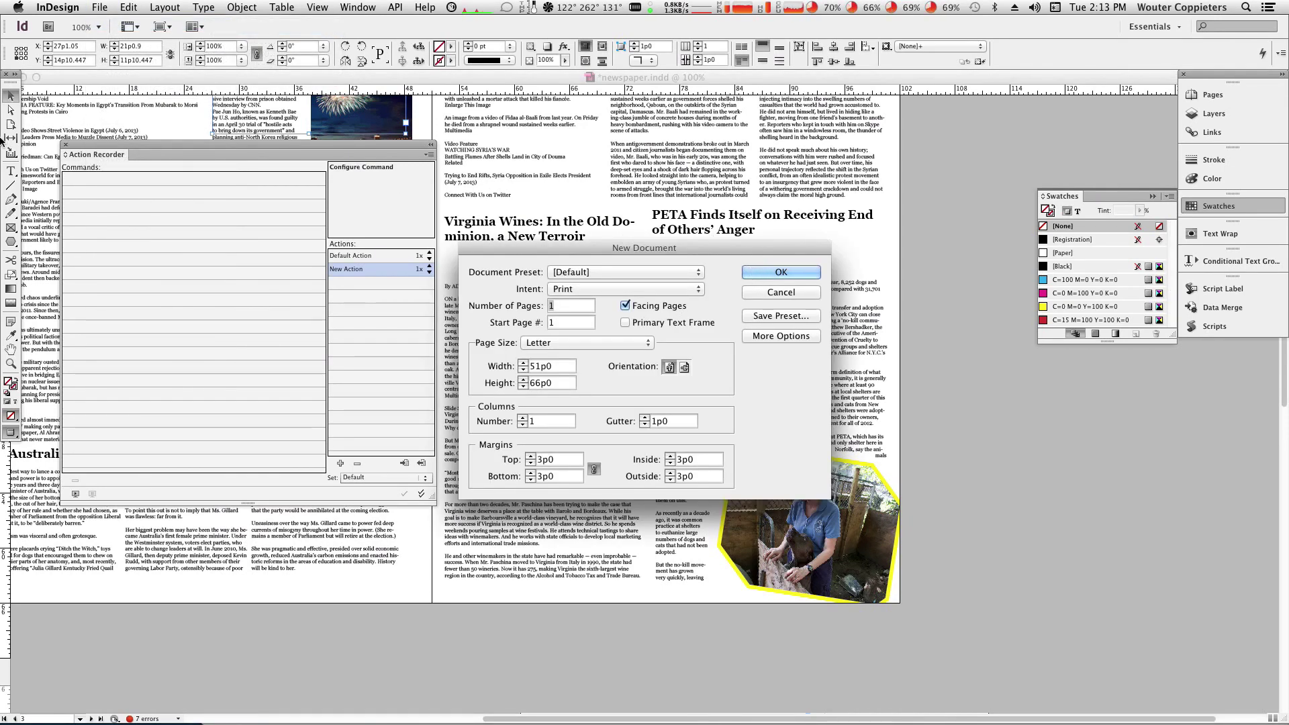
key("Return")
left_click(12, 229)
mouse_move(539, 274)
left_mouse_down()
mouse_move(636, 374)
mouse_move(693, 357)
left_mouse_up()
Record into New Action a move of the frame about 186 pt to the right.
left_click(76, 492)
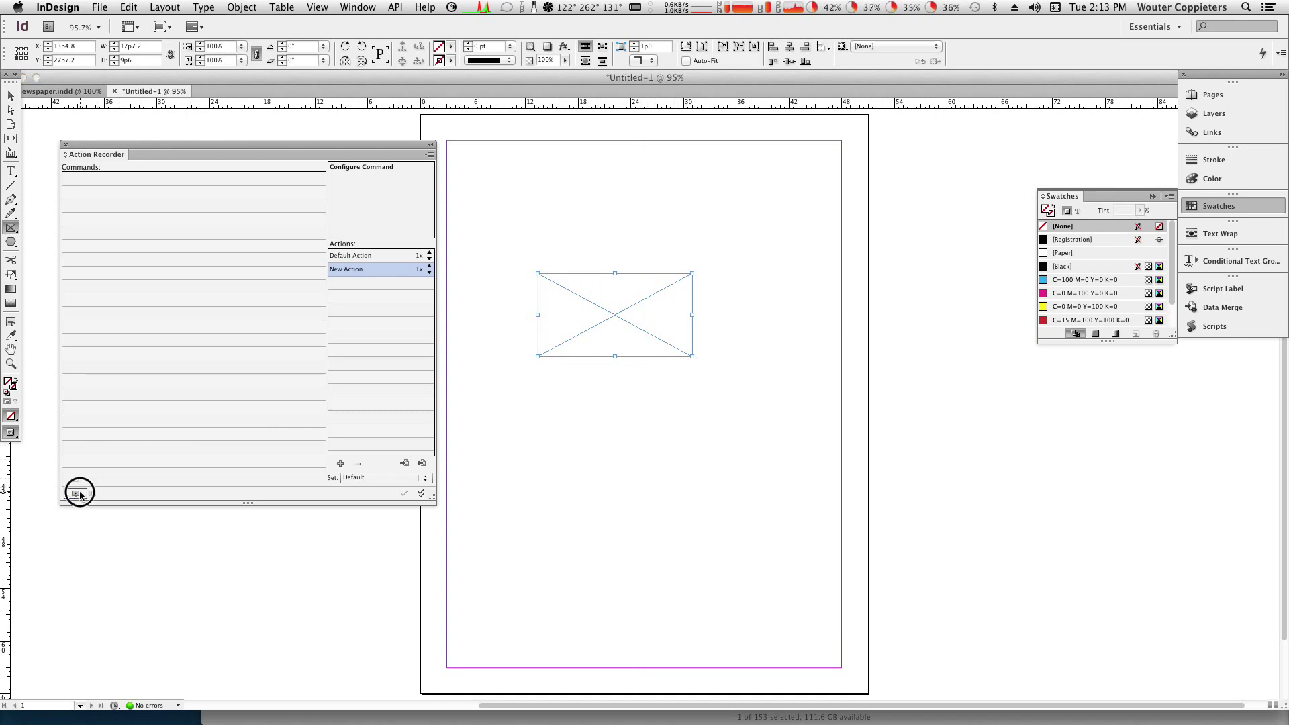
left_click(12, 95)
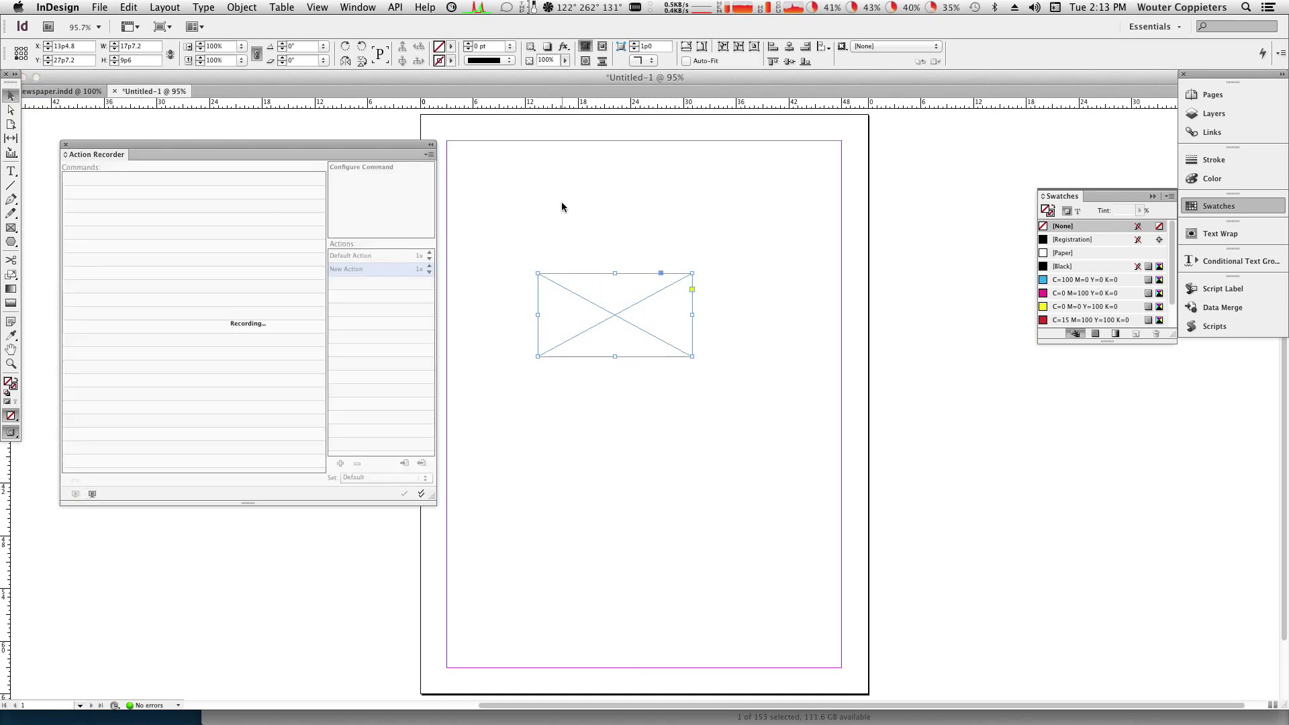
left_click_drag(610, 357, 743, 338)
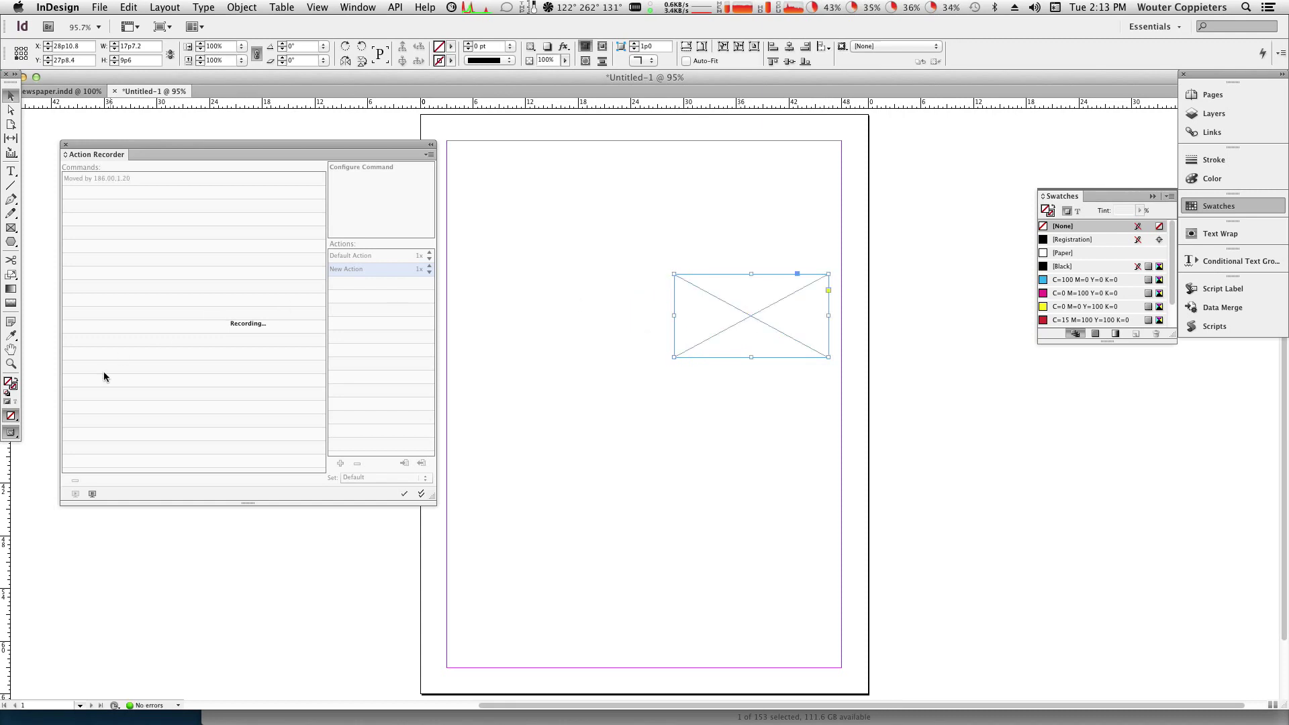
left_click(92, 494)
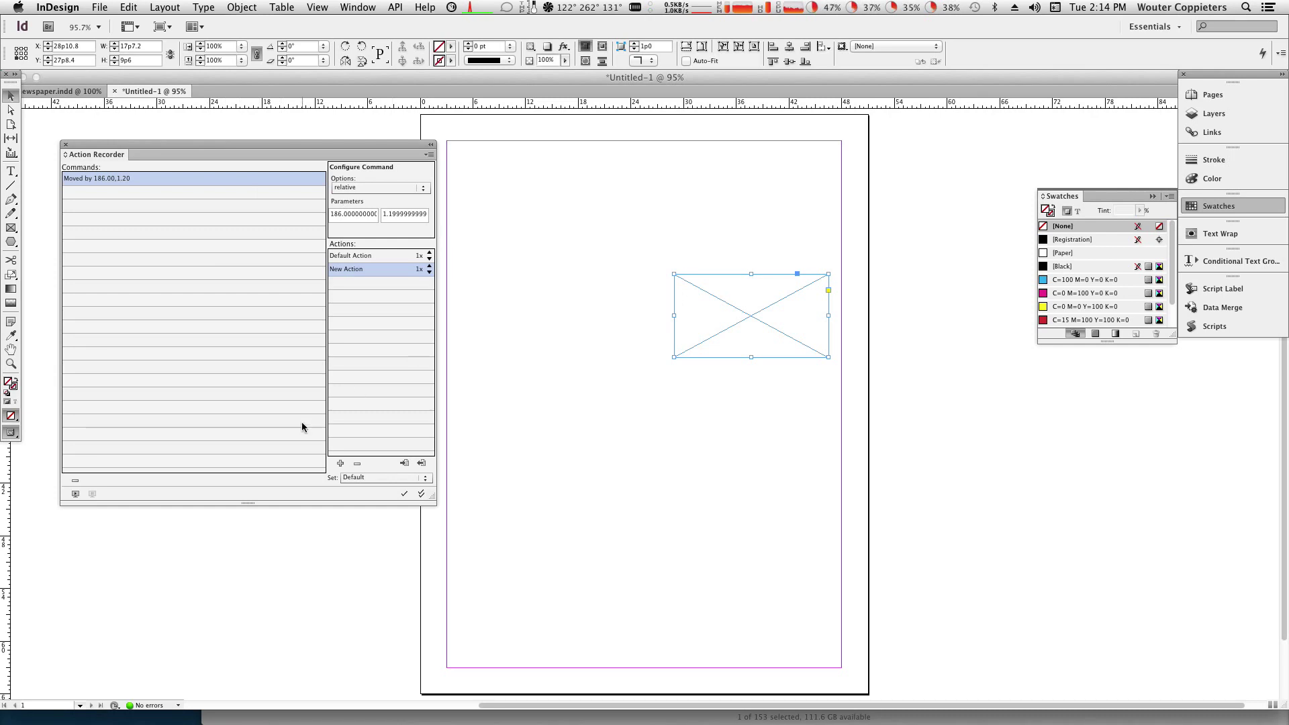
Test New Action's relative move by running it repeatedly, returning the frame to the page's left side between runs and at the end.
left_click(403, 494)
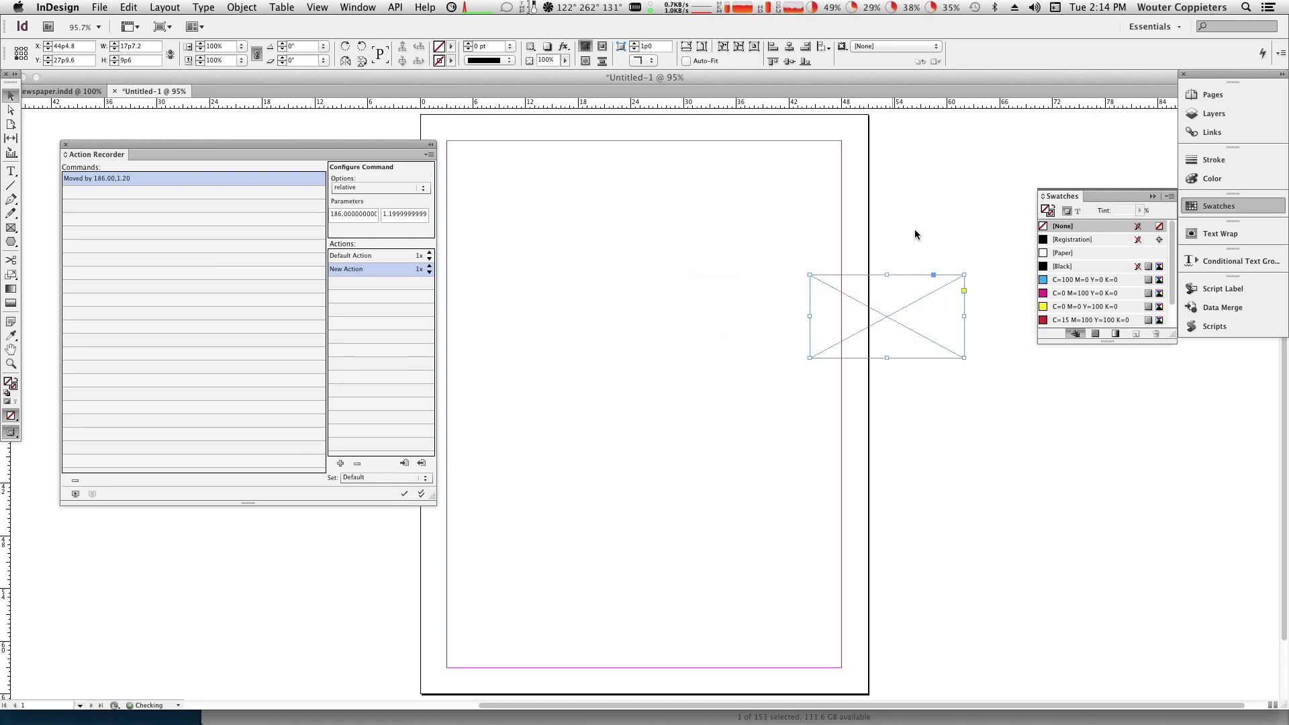
left_click_drag(899, 304, 559, 266)
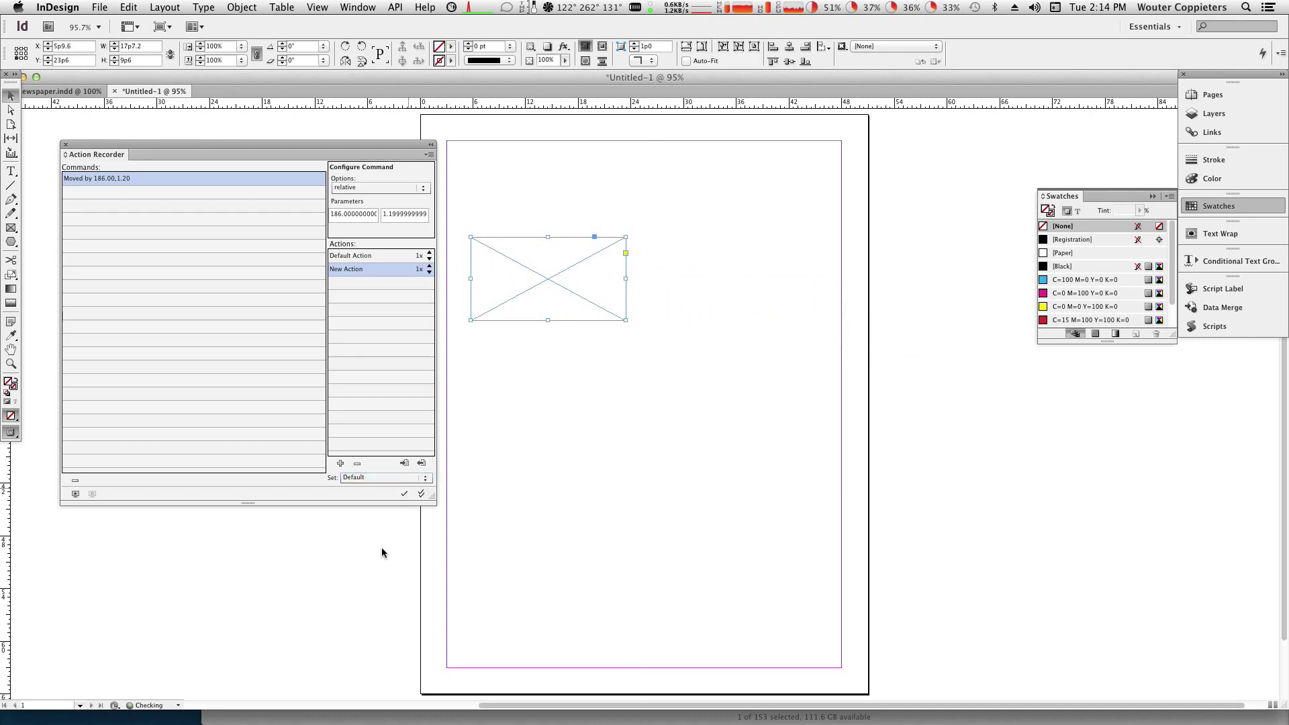
left_click(404, 495)
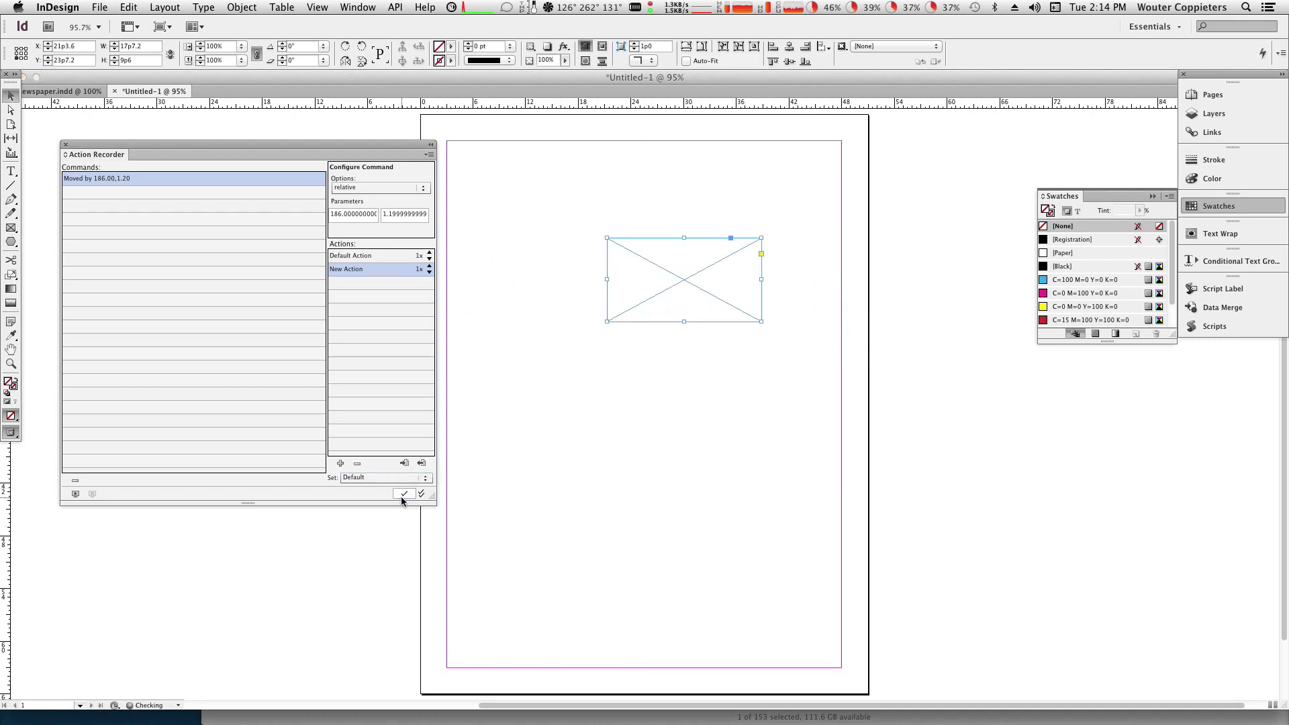
left_click(403, 494)
left_click_drag(852, 288, 583, 322)
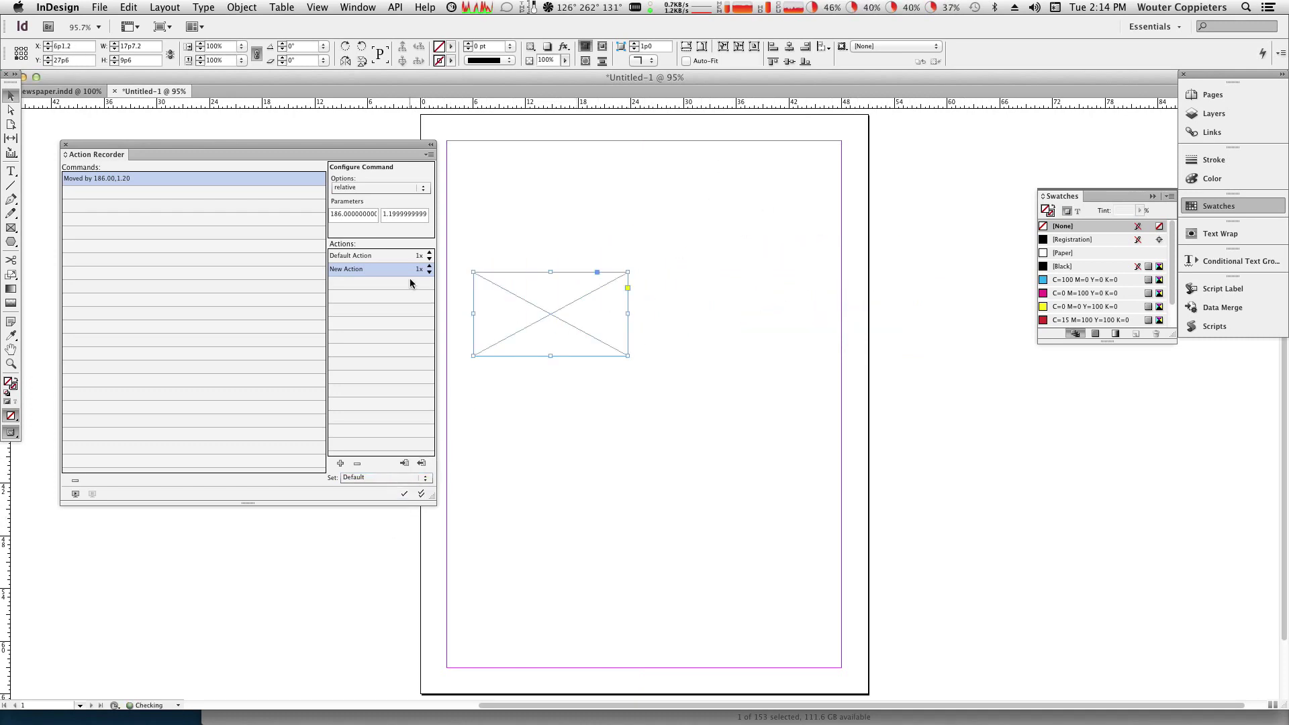
Check the commands of both actions, and run Default Action and New Action together on the frame.
left_click(352, 256)
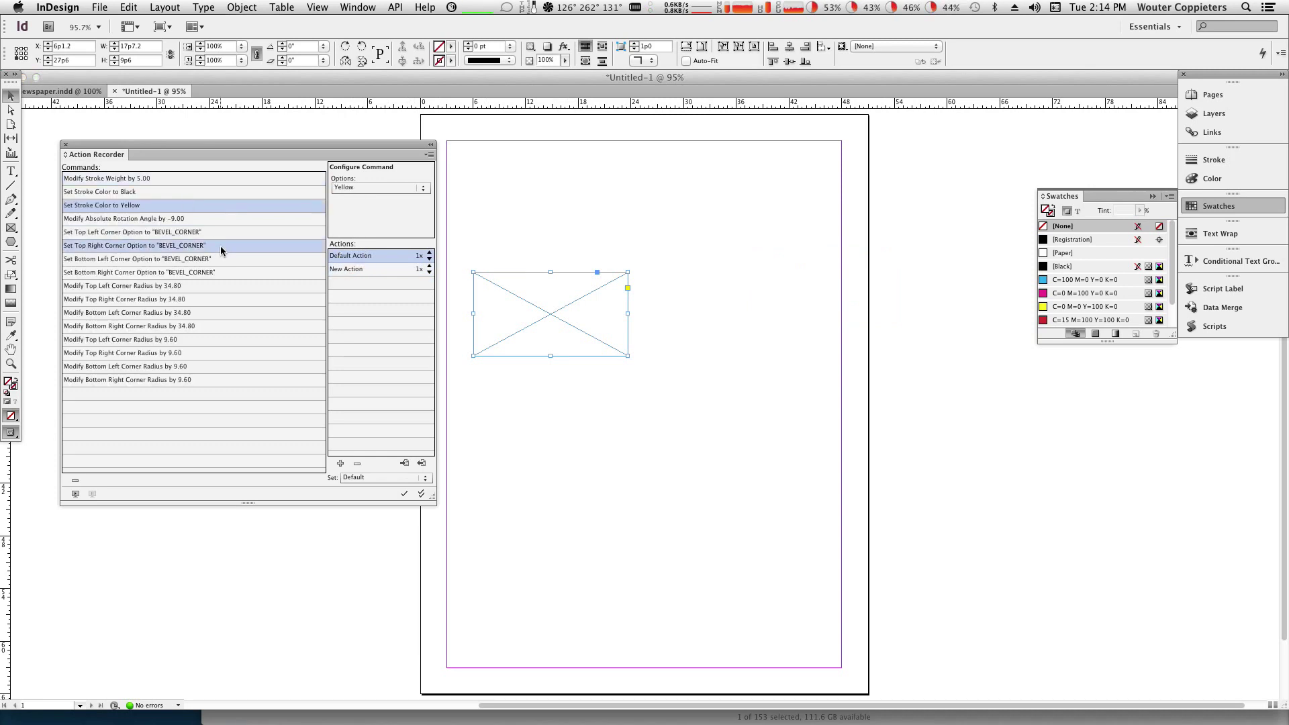
left_click(374, 265)
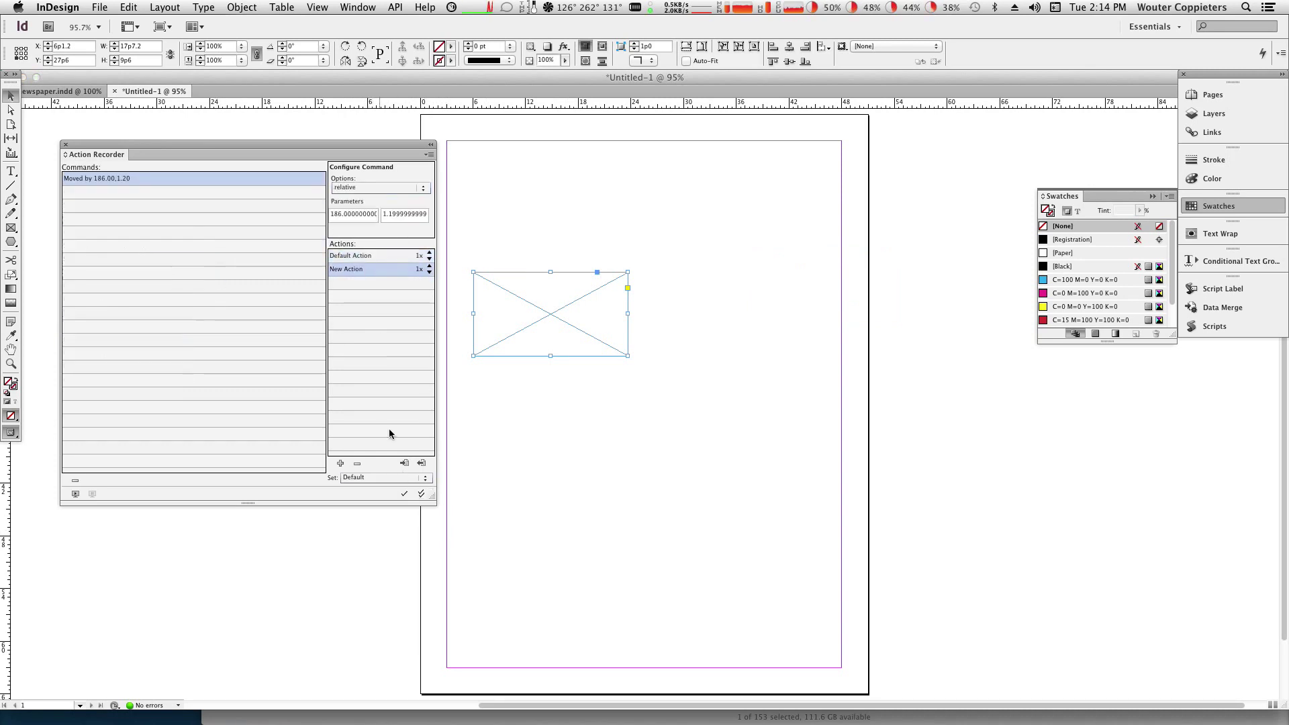
left_click(420, 495)
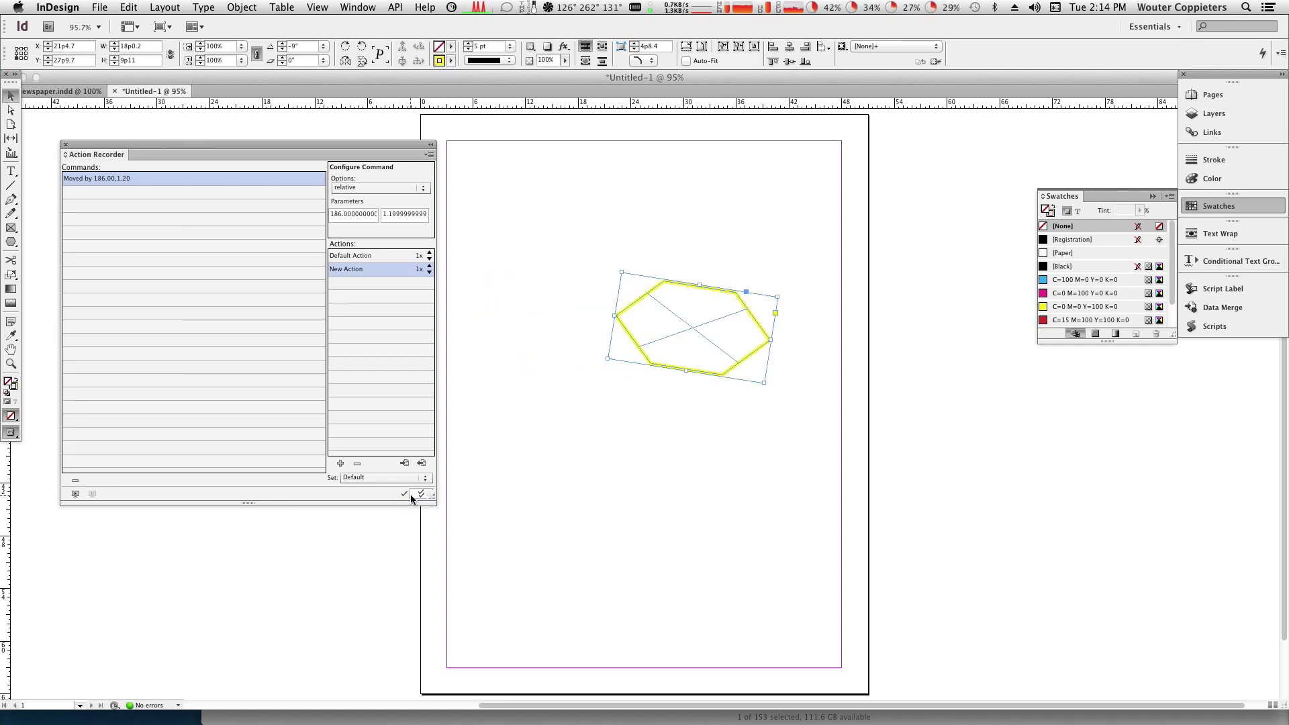
Change New Action's relative move parameters to -72 horizontally and 0 vertically.
left_click(133, 85)
left_click_drag(374, 215, 248, 214)
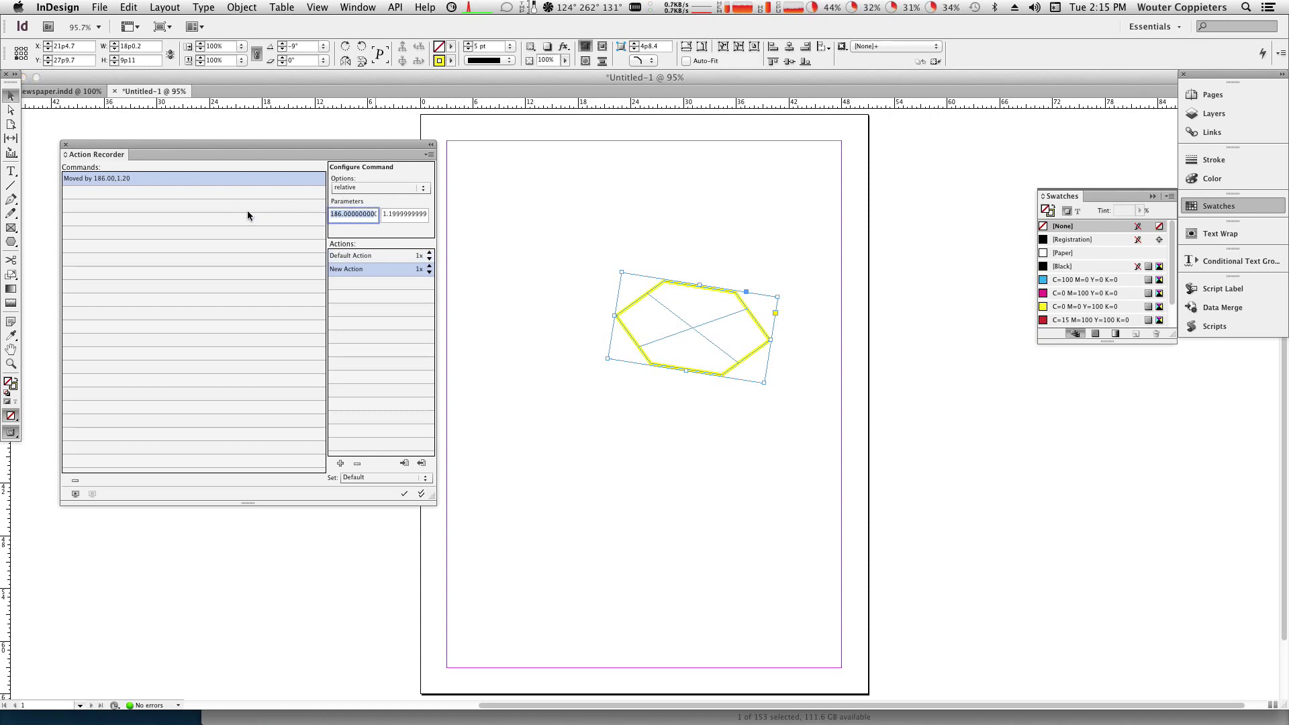
type("72")
key("shift+End")
key("Delete")
type("-")
key("Tab")
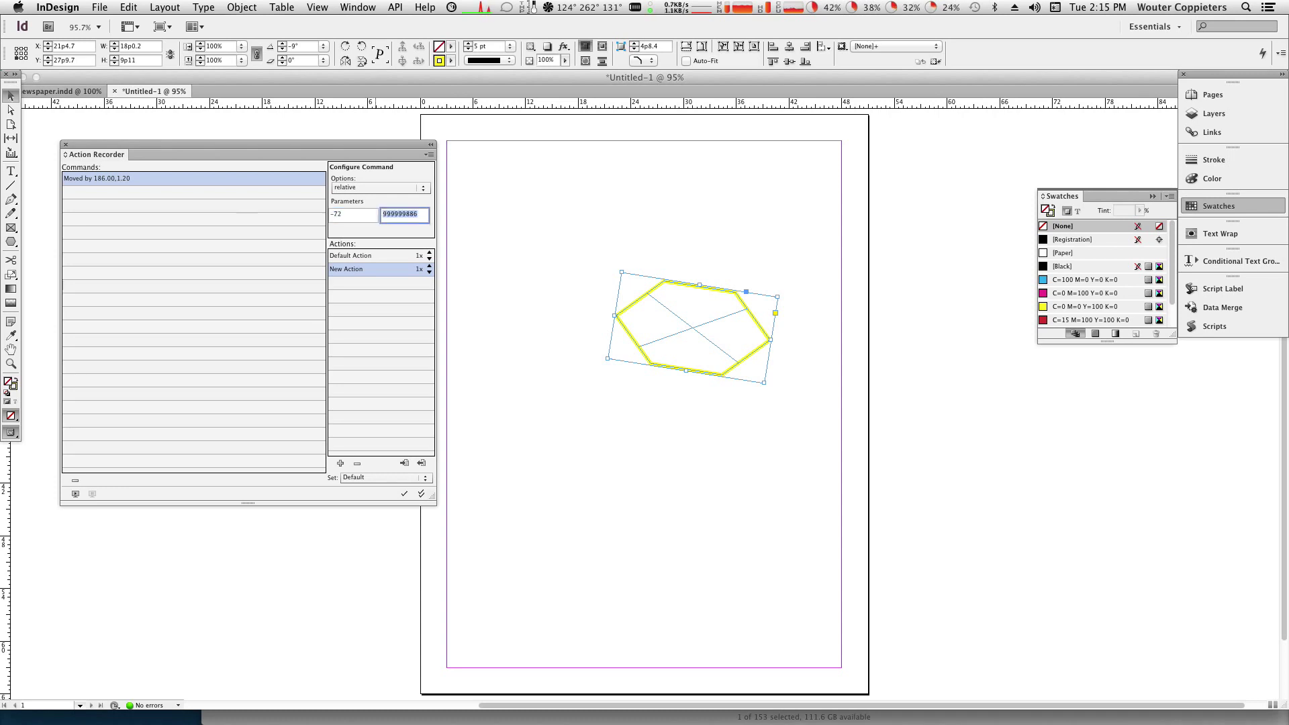
type("0")
left_click(549, 472)
left_click(646, 363)
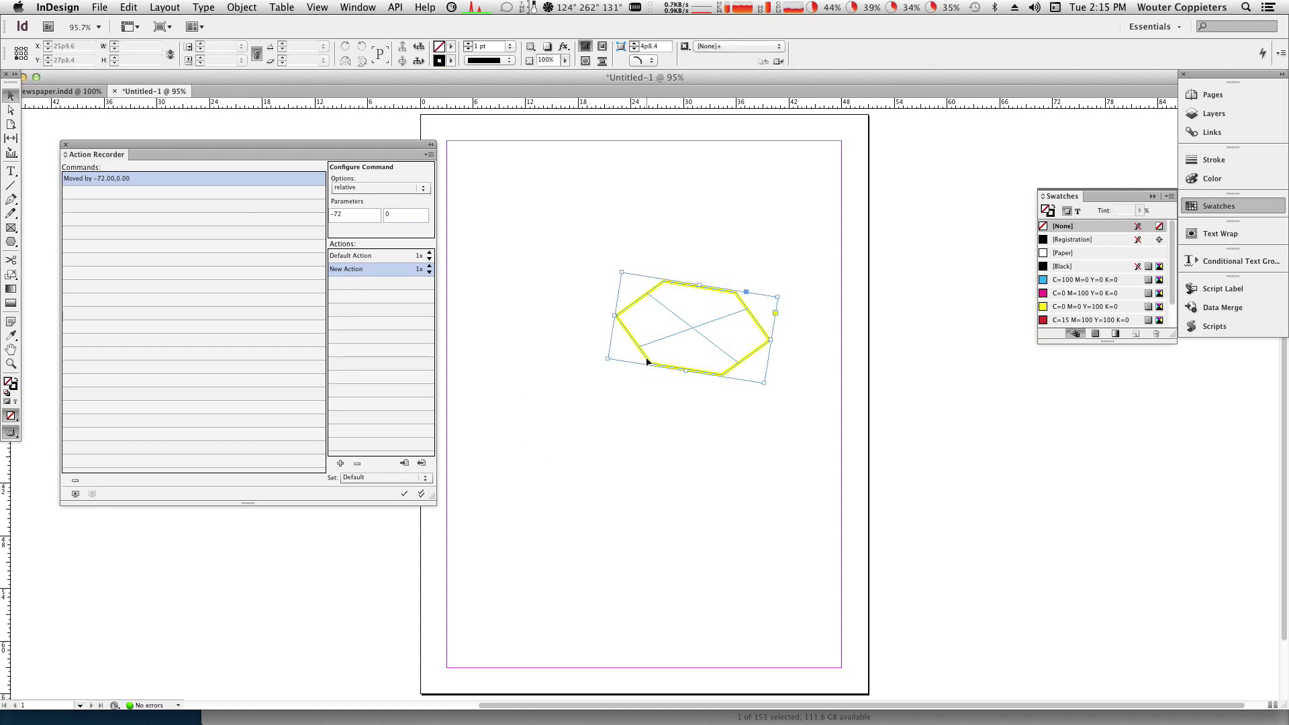
Run the edited New Action on the frame, raise its repeat count, and run it again with the frame moved farther right.
left_click(404, 494)
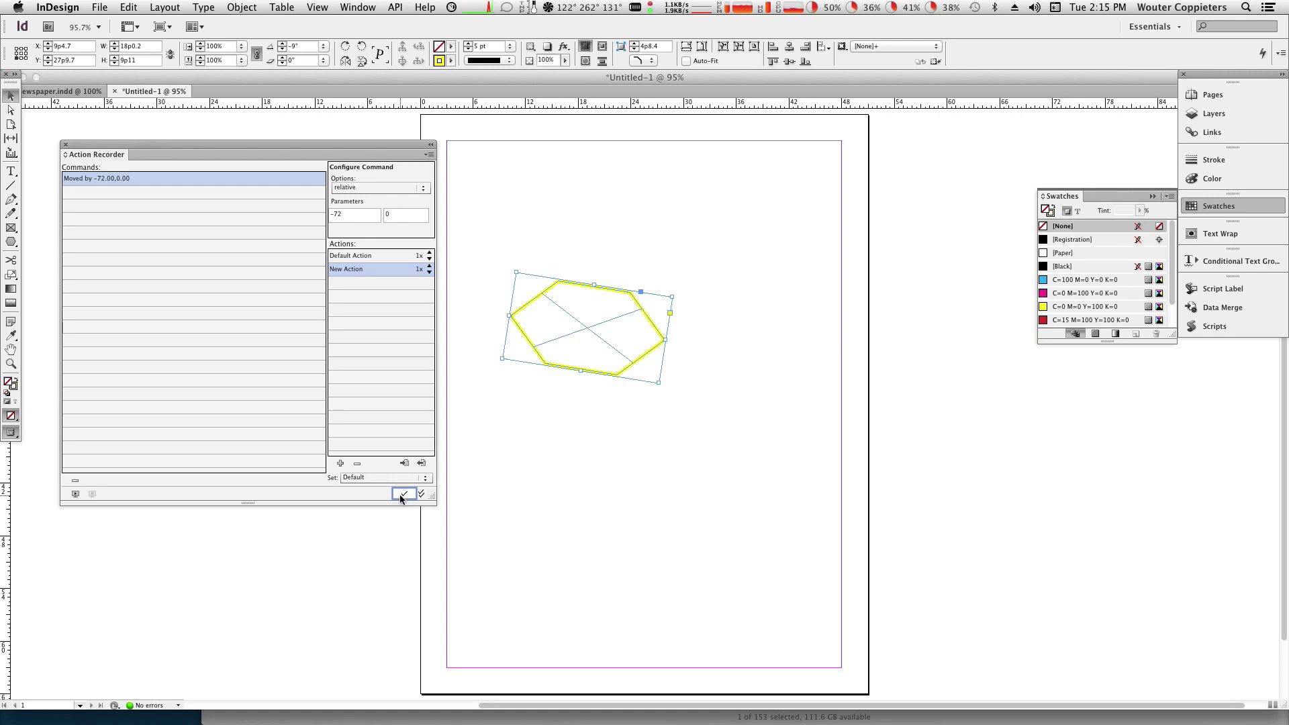
left_click(430, 267)
left_click(430, 267)
left_click(430, 266)
left_click(430, 266)
left_click_drag(630, 368, 902, 372)
left_click(404, 493)
left_click(404, 494)
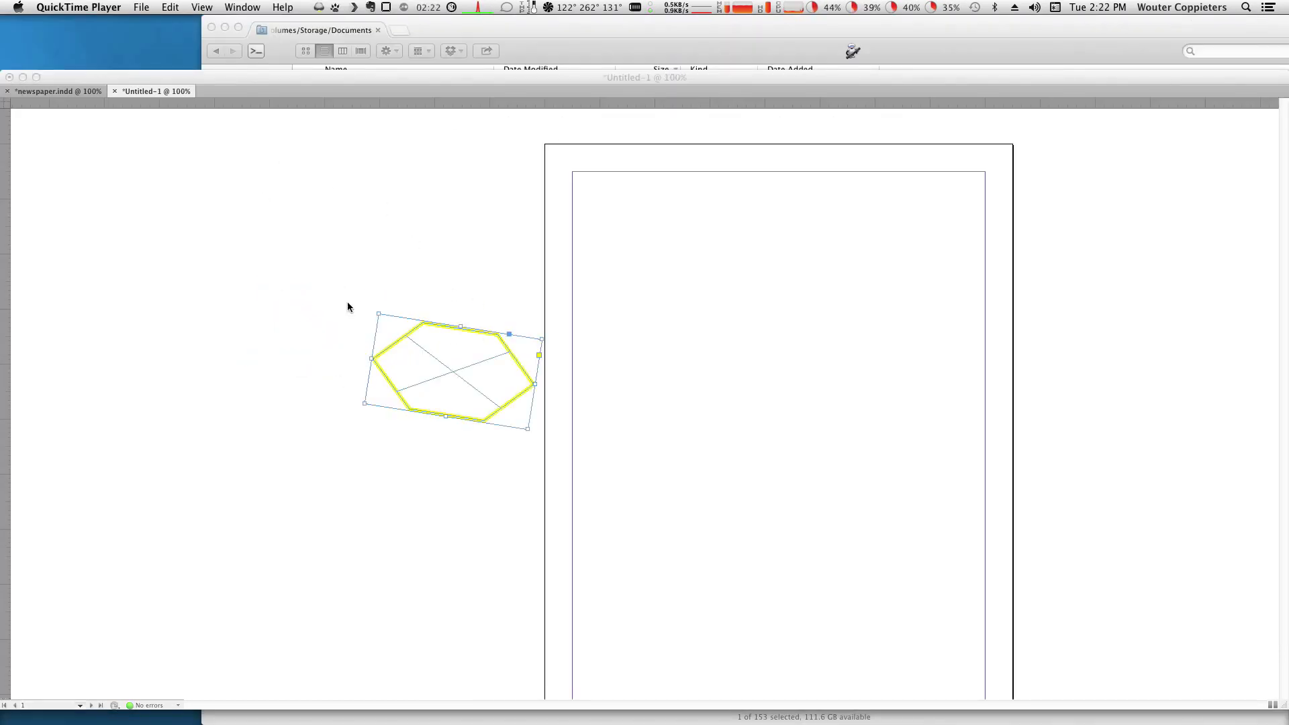
Draw a rectangle frame about 10p11 by 5p11 at the page's upper-left margin corner.
left_click(351, 262)
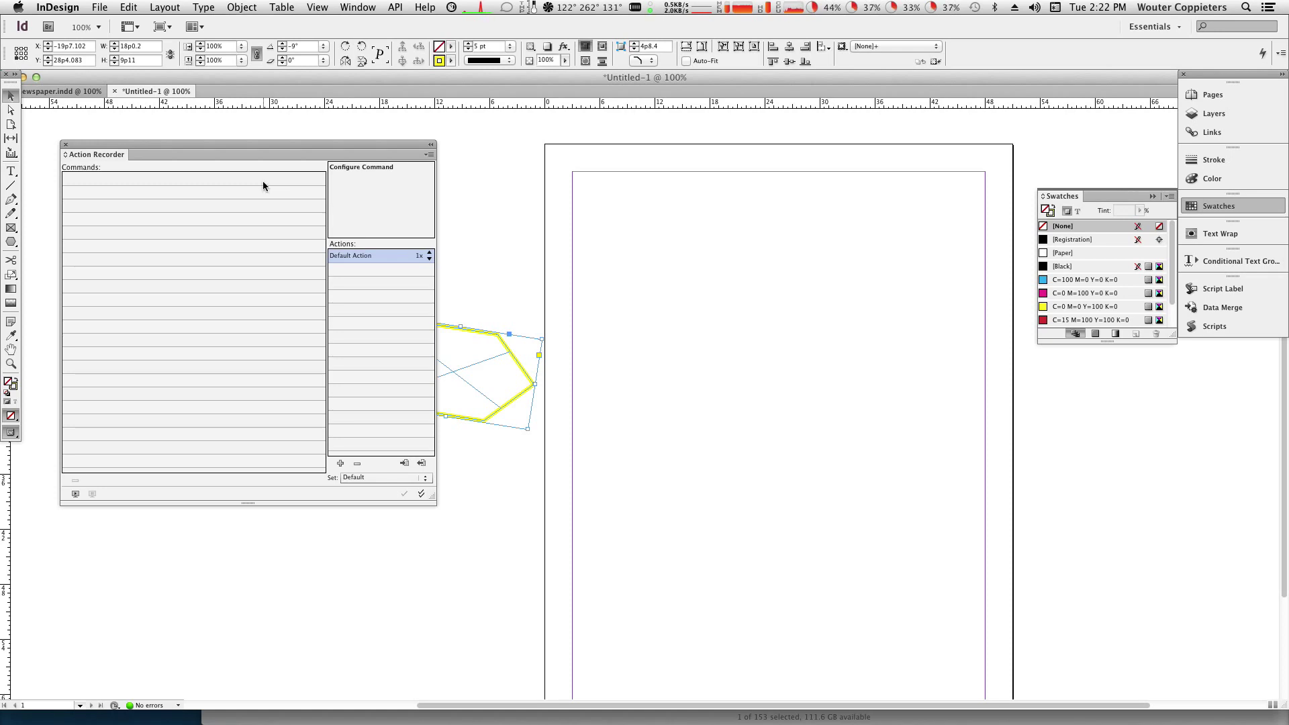
left_click(11, 228)
left_click_drag(572, 173, 671, 225)
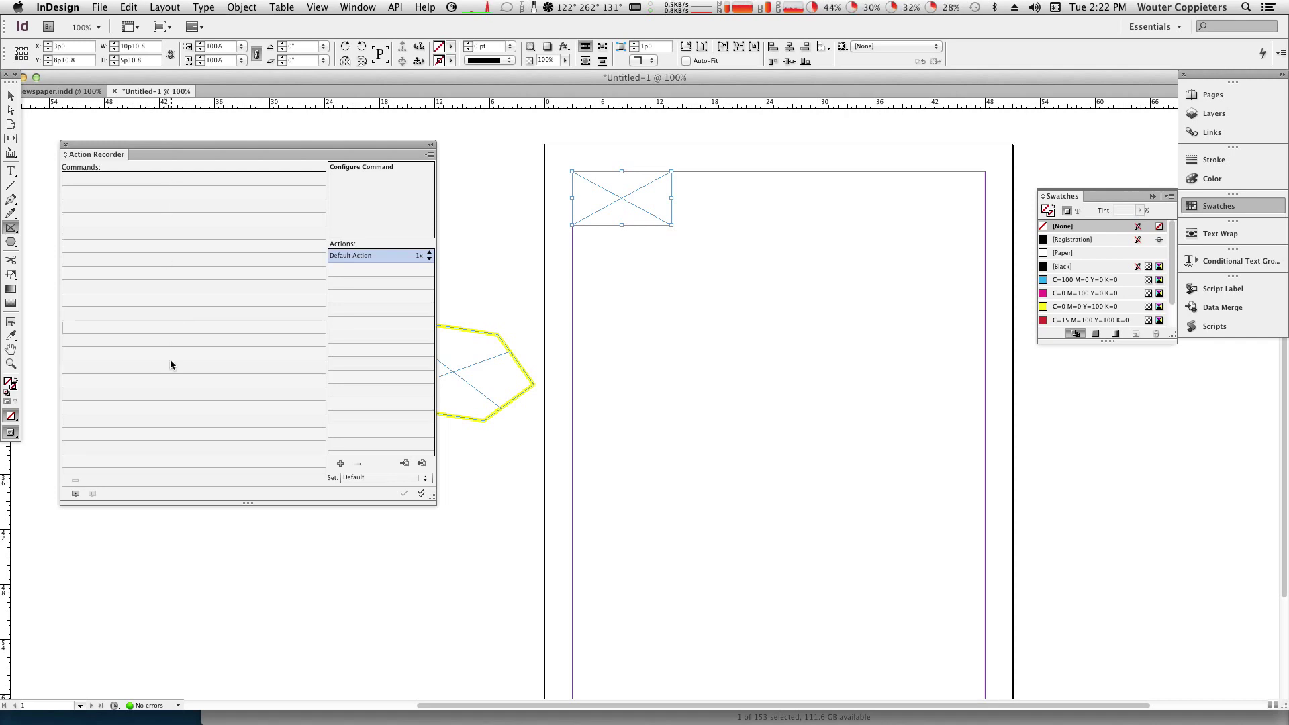
Record into Default Action the drawing of a second frame about 10p8 by 5p11 just right of the first.
left_click(78, 499)
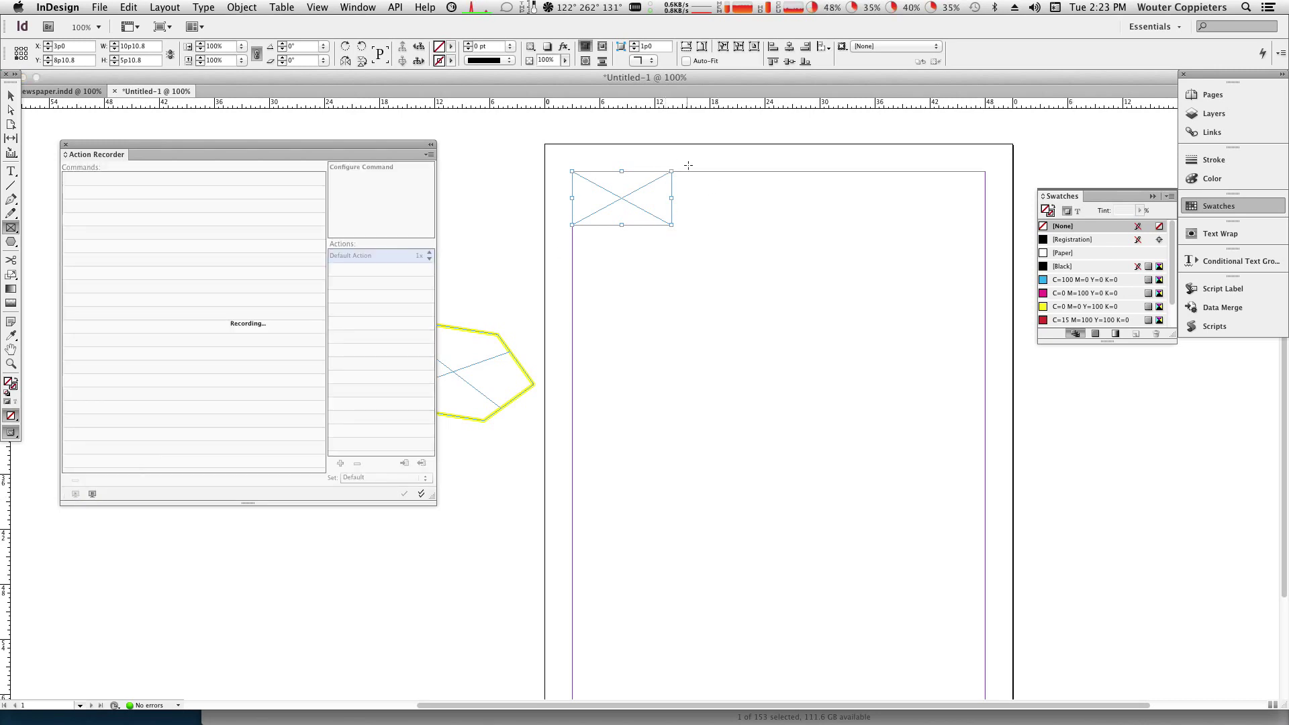
left_click_drag(680, 172, 778, 226)
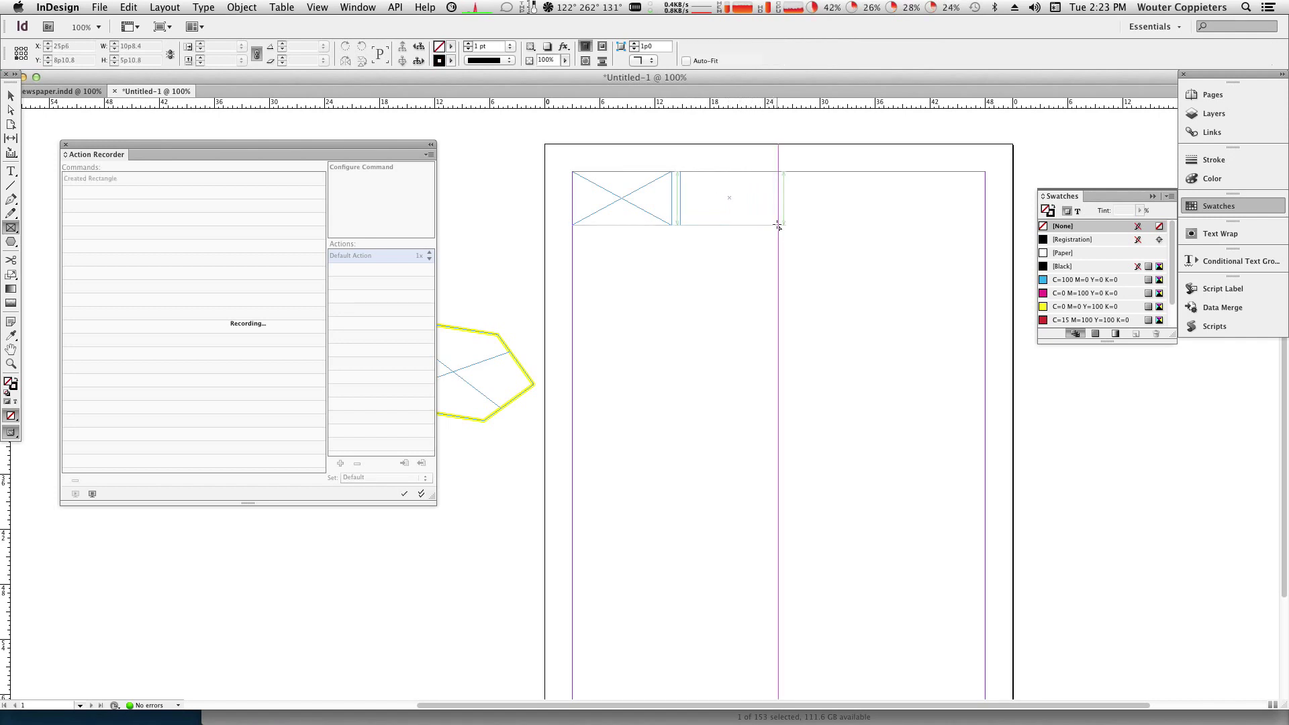
left_click(92, 494)
Set Default Action to repeat 3x, undo the manually drawn second frame, and run the action to generate a row of rectangles.
left_click(430, 252)
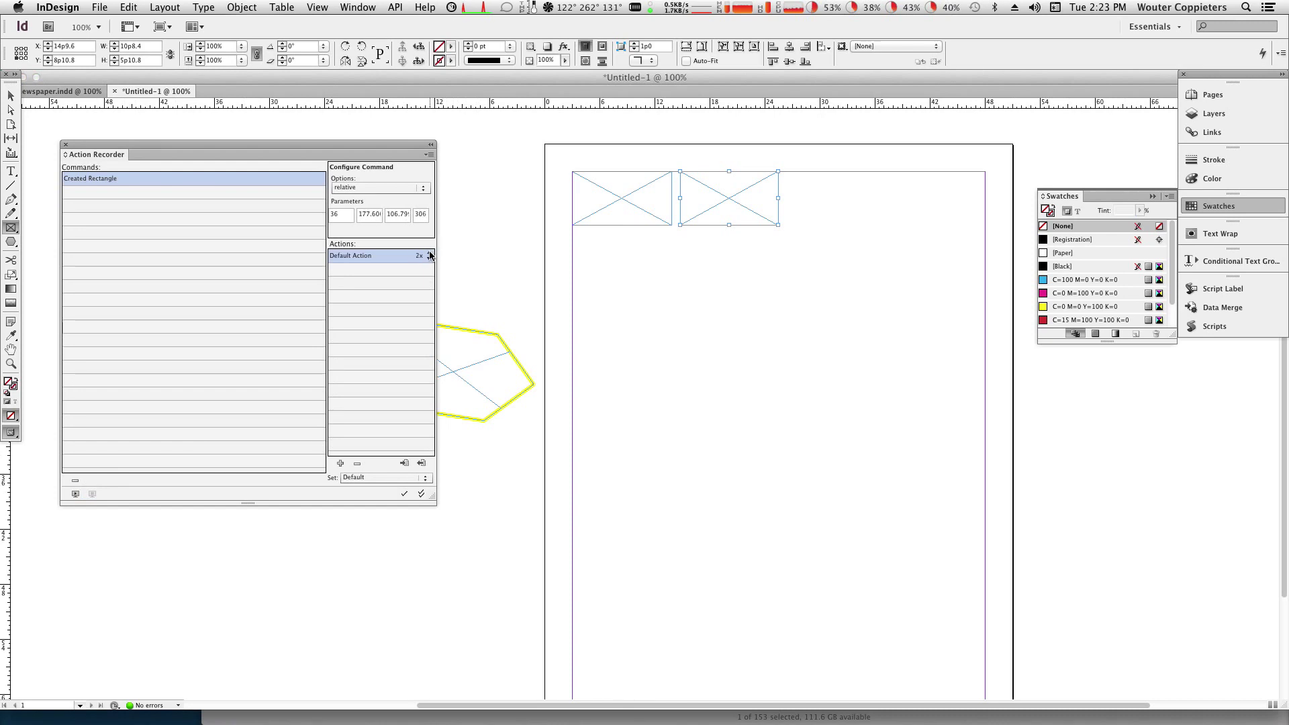
left_click(429, 253)
left_click(11, 96)
key("super+z")
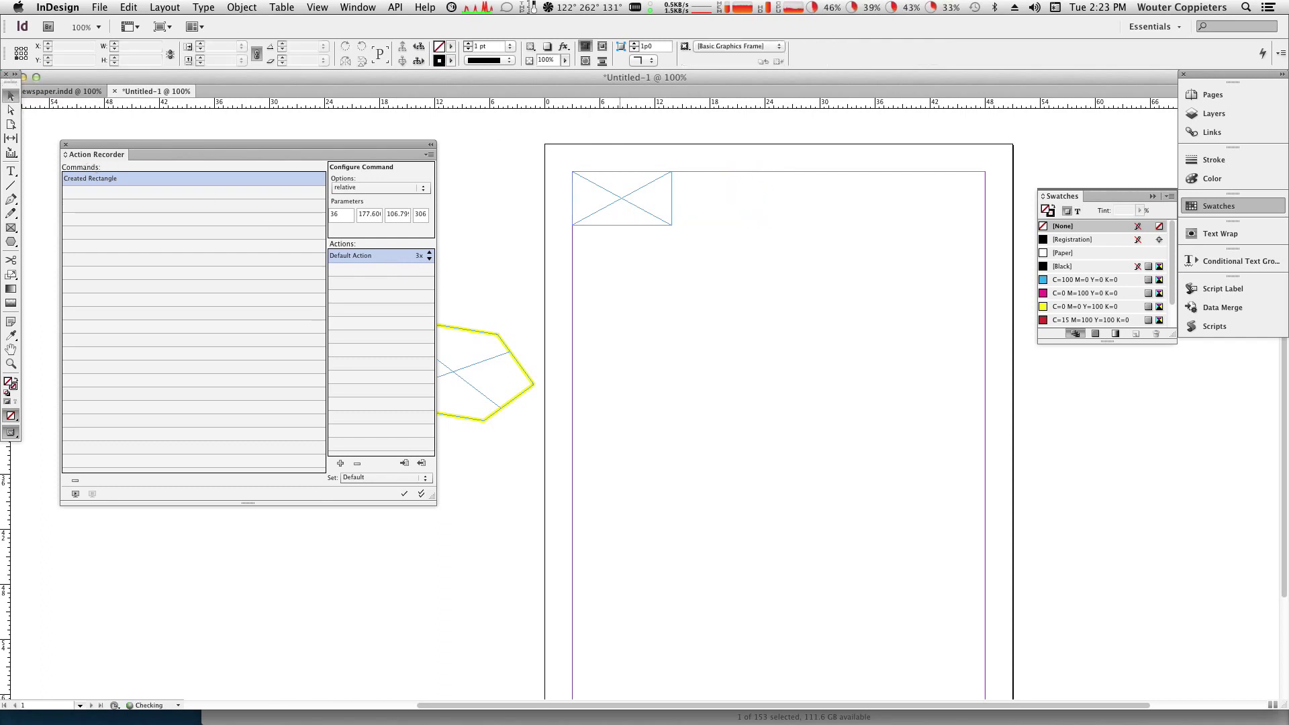
mouse_move(385, 702)
left_click(404, 494)
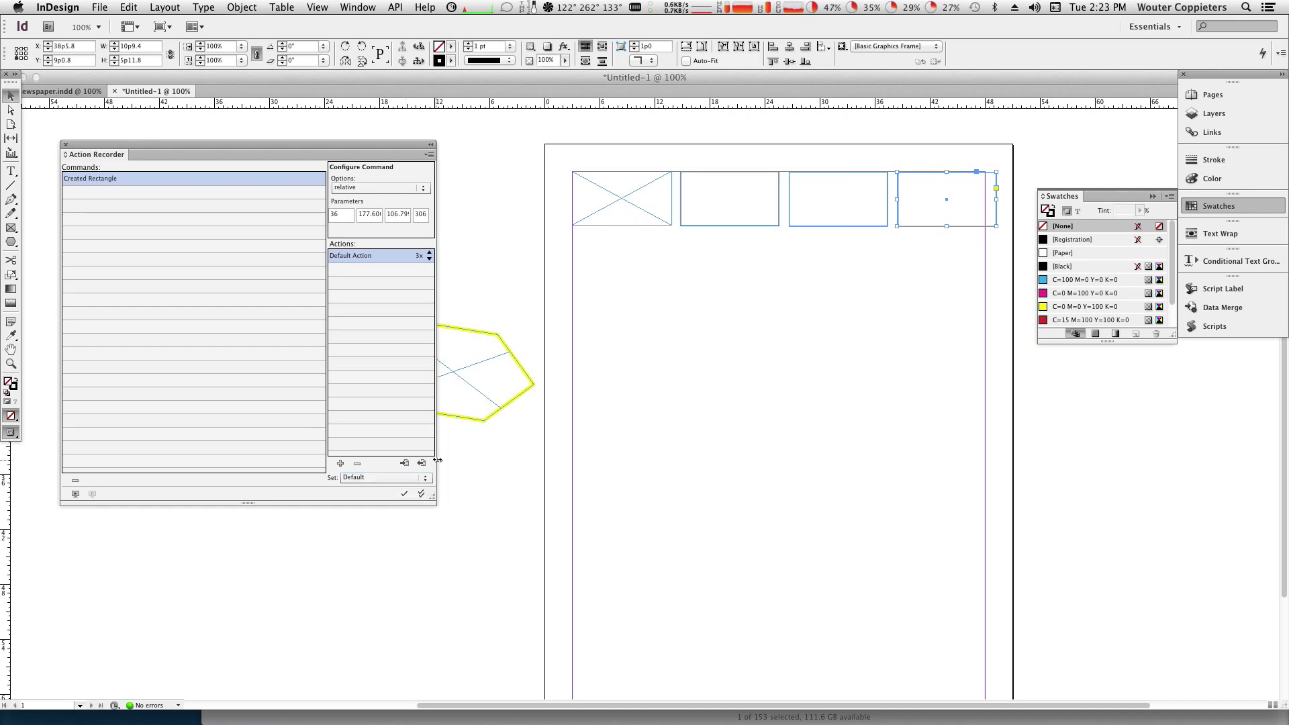
Create an additional action named "Jump To Next Row" in the Default set.
left_click(345, 461)
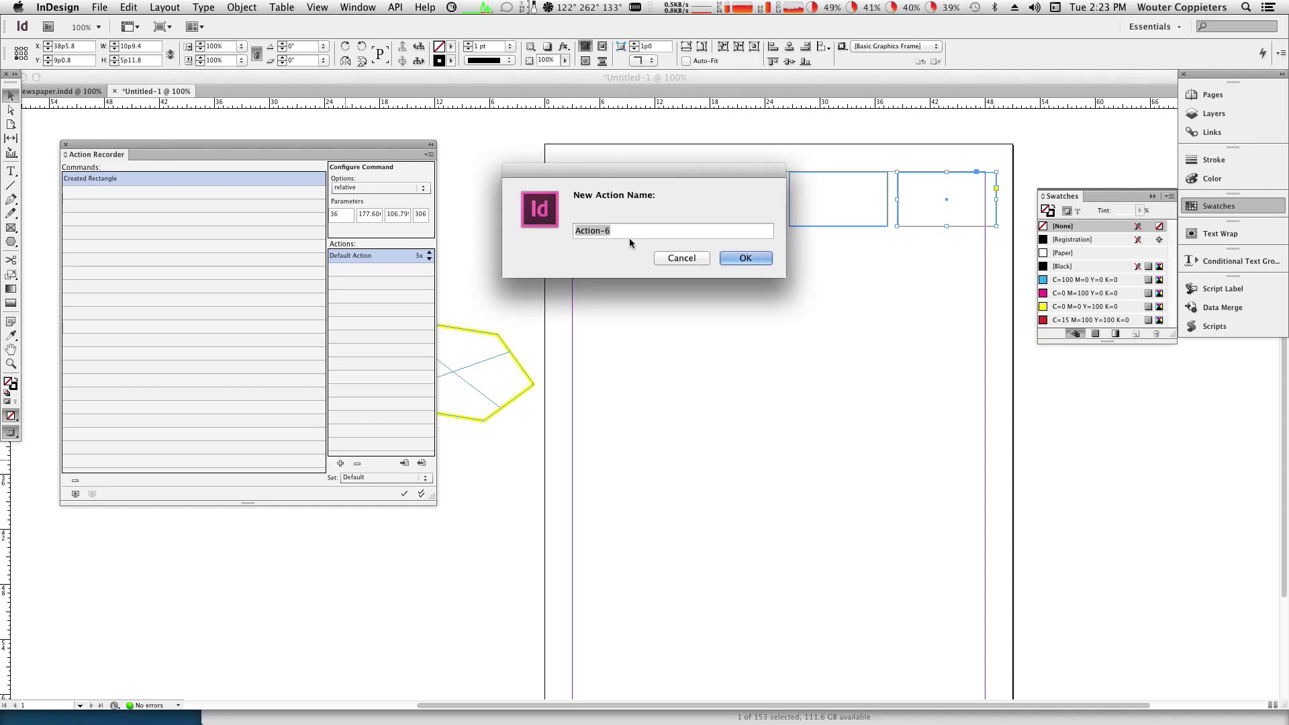
type("Jump To Next Row")
key("Return")
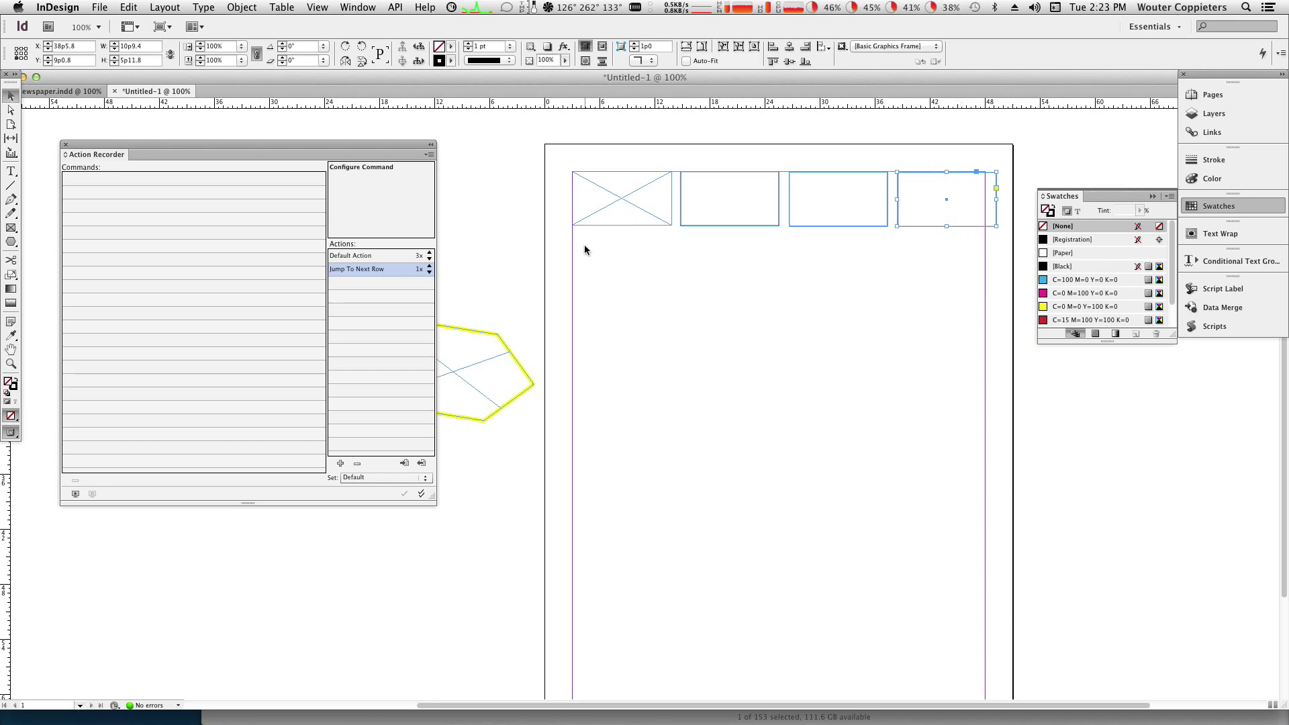
Record into Jump To Next Row the drawing of a frame about 10p11 by 6p just below the first row's leftmost frame.
left_click(76, 492)
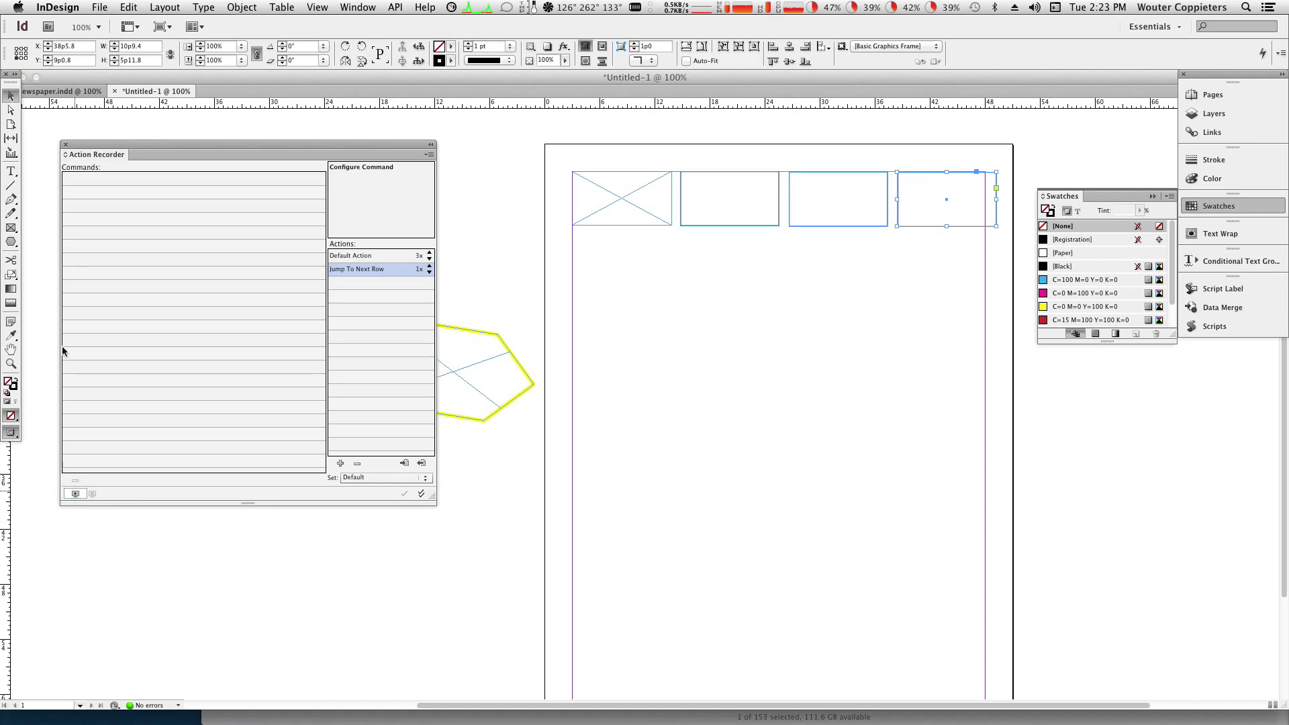
left_click(11, 226)
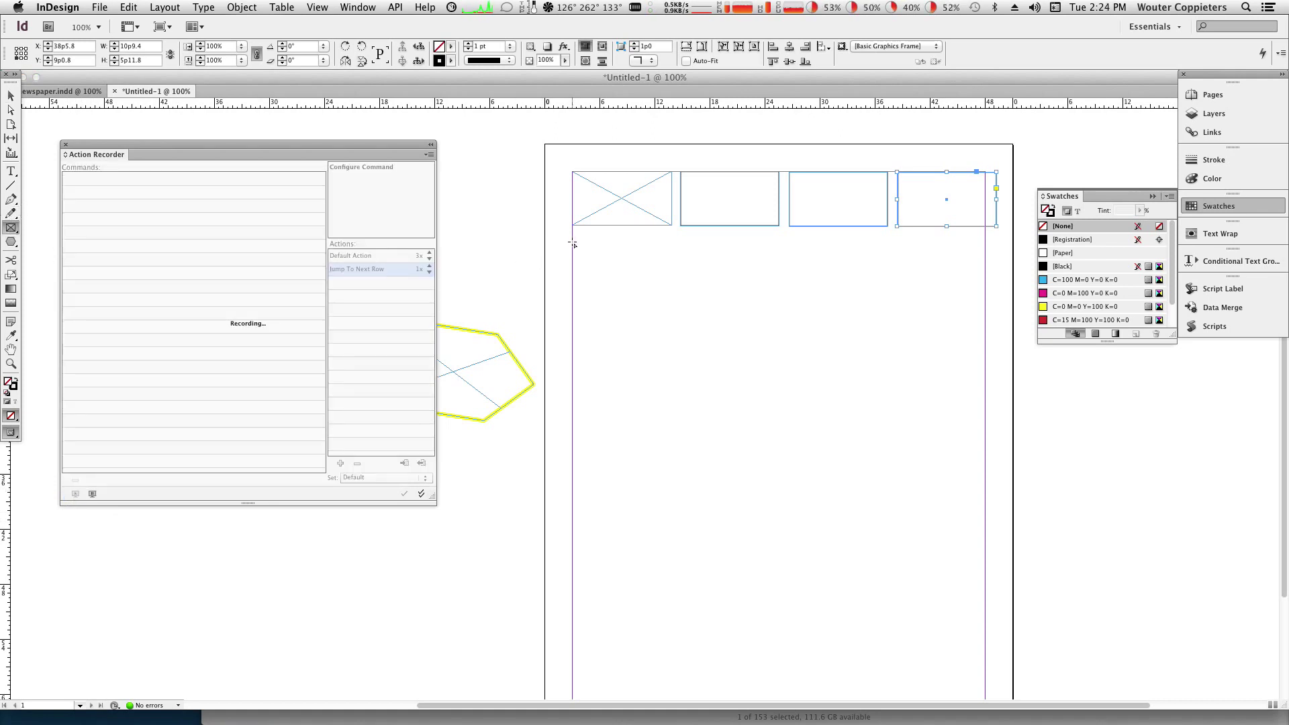
left_click_drag(572, 238, 671, 294)
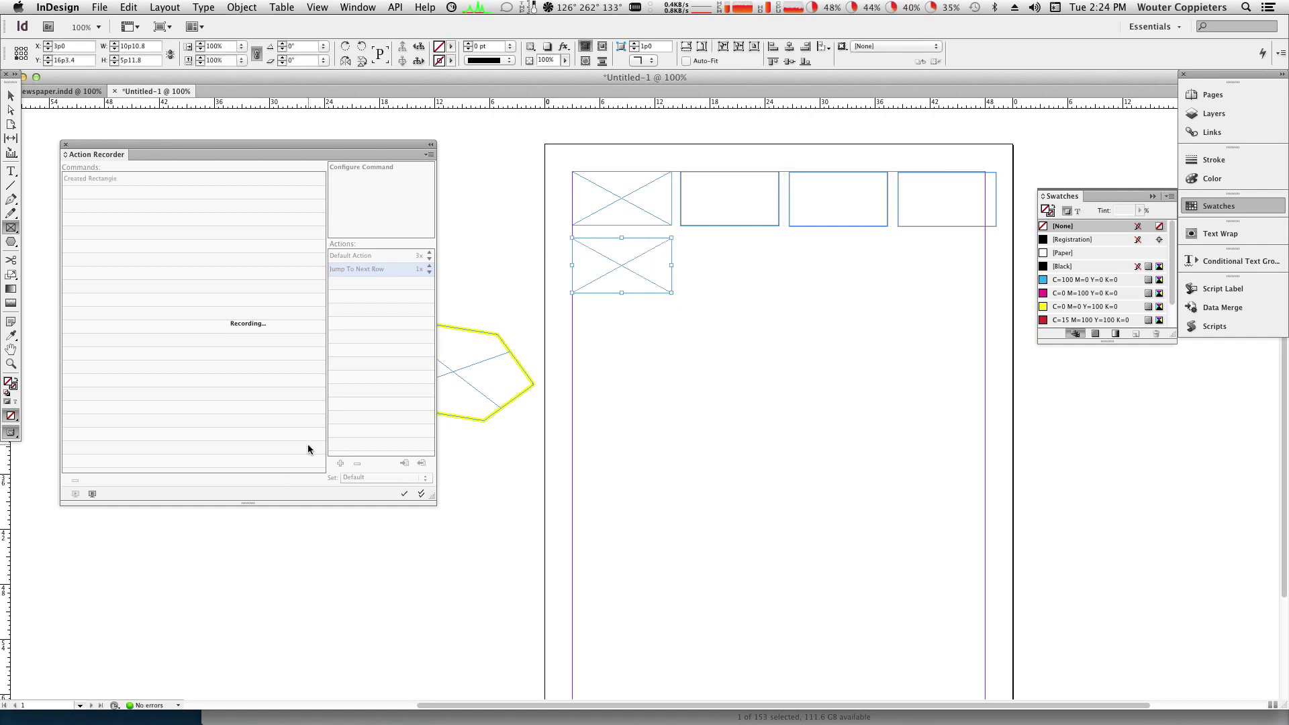
left_click(89, 492)
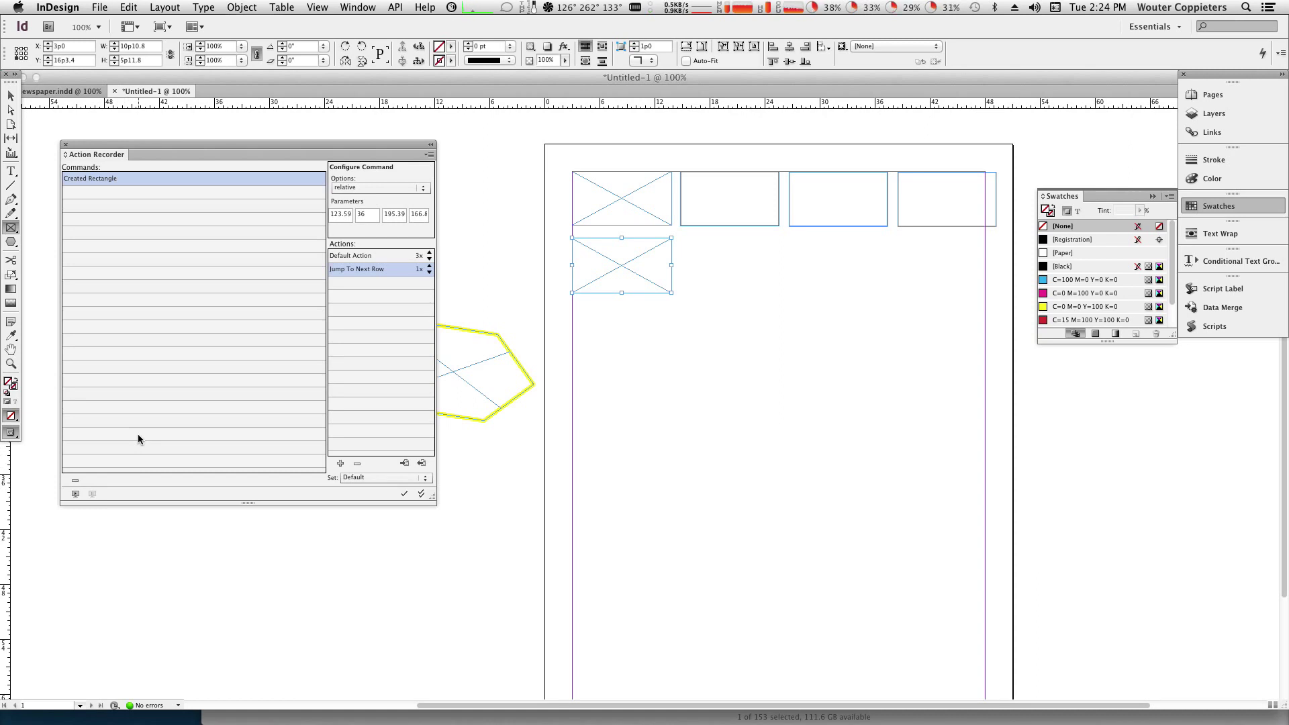
Run all actions in the Default set to build rows of rectangles, repeating them from the fourth row's last rectangle.
left_click(420, 495)
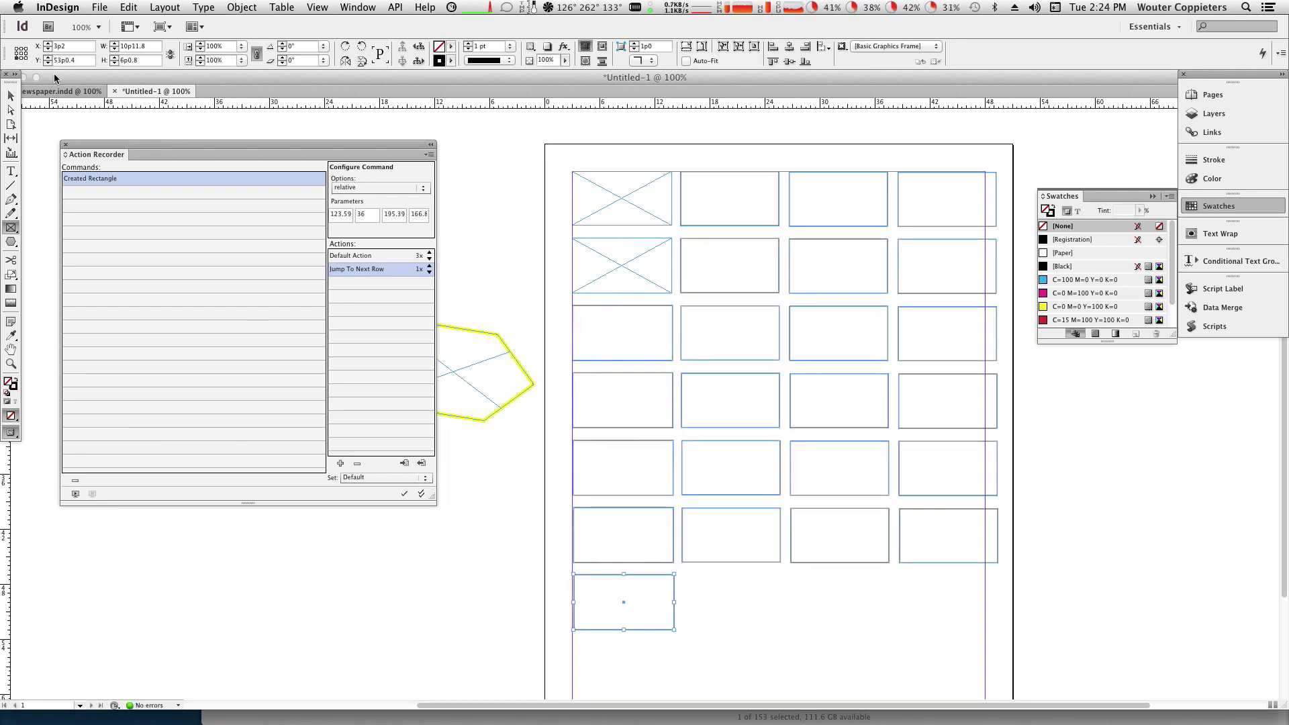
left_click(11, 96)
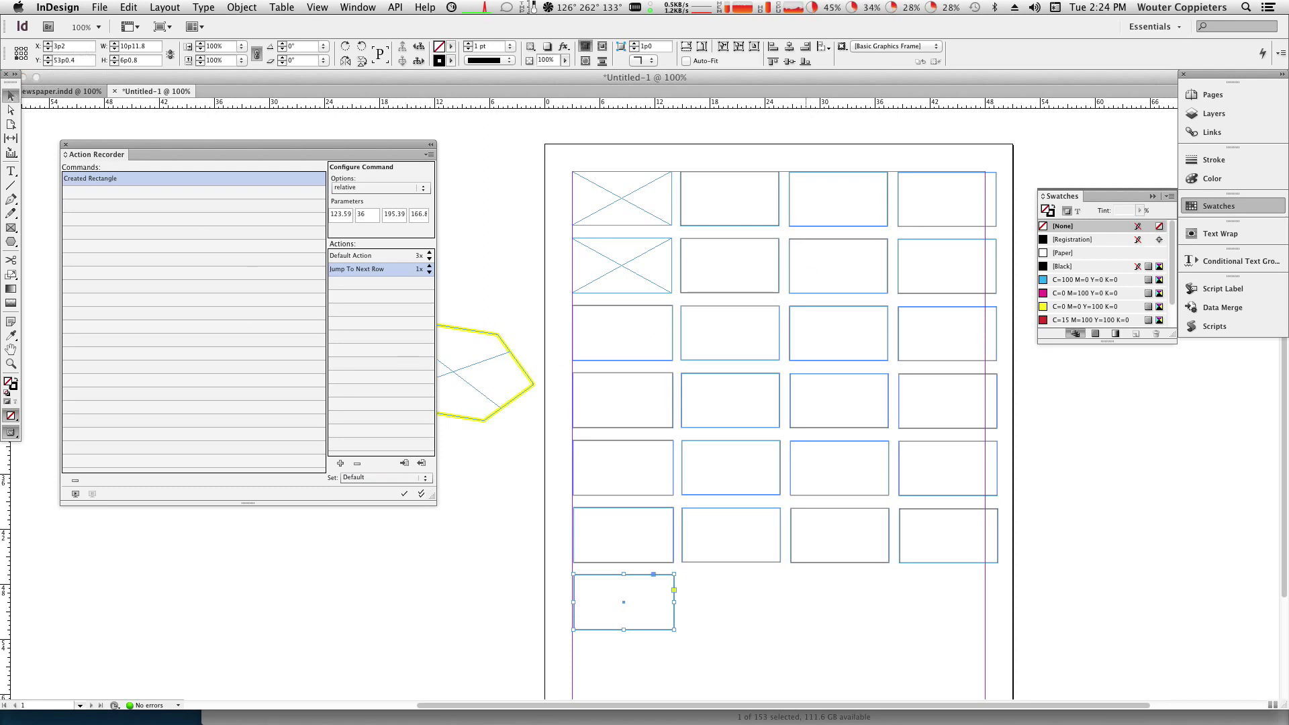
left_click(981, 414)
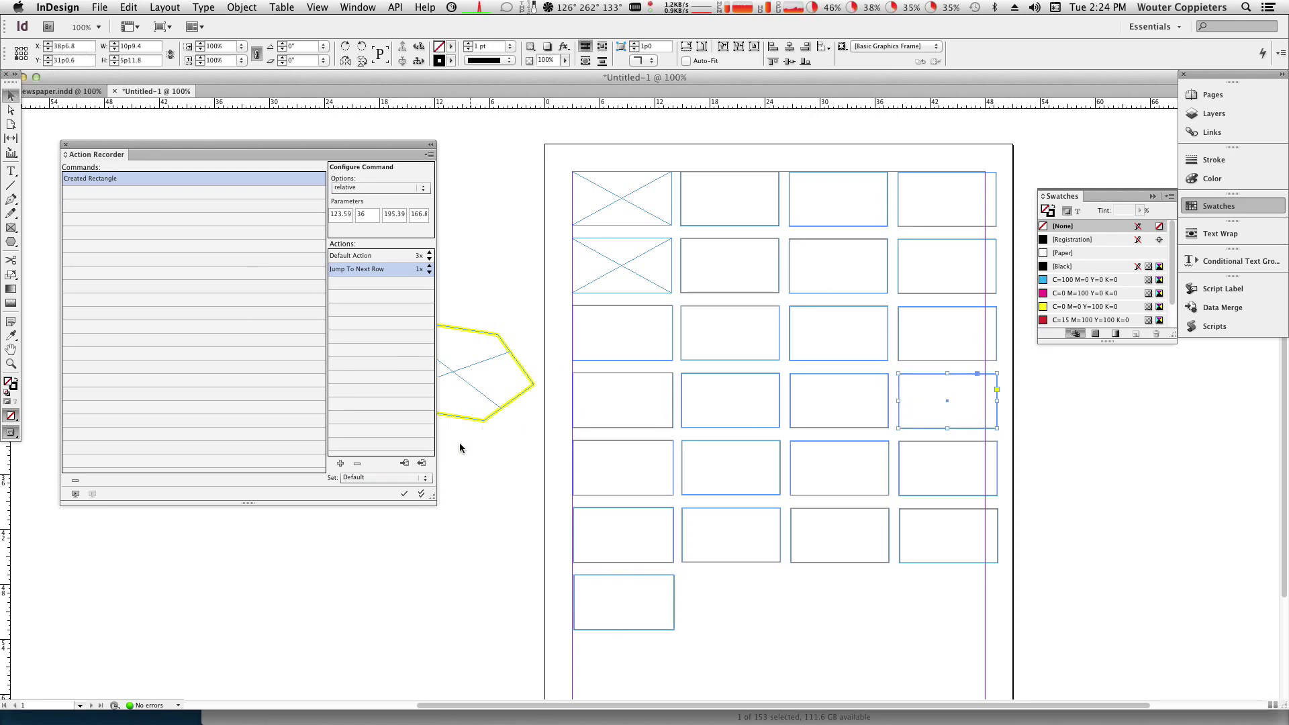
left_click(419, 494)
left_click(420, 494)
left_click(420, 494)
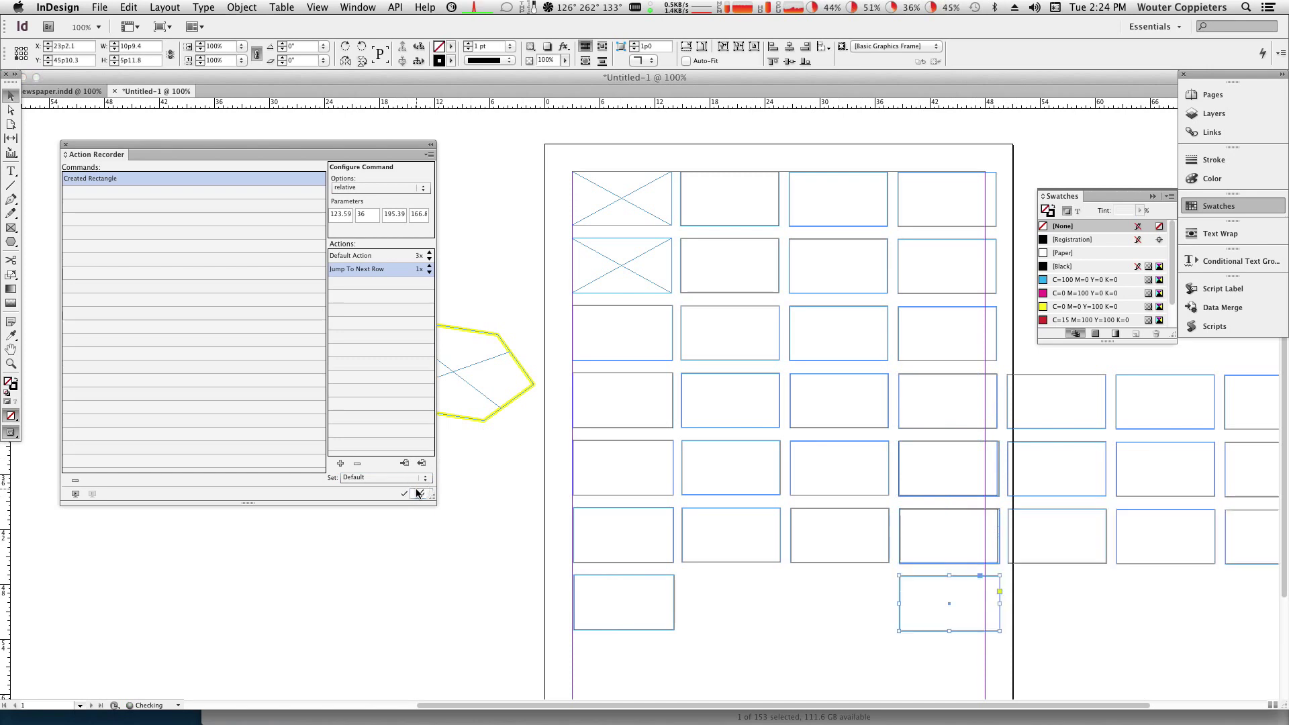
left_click(419, 494)
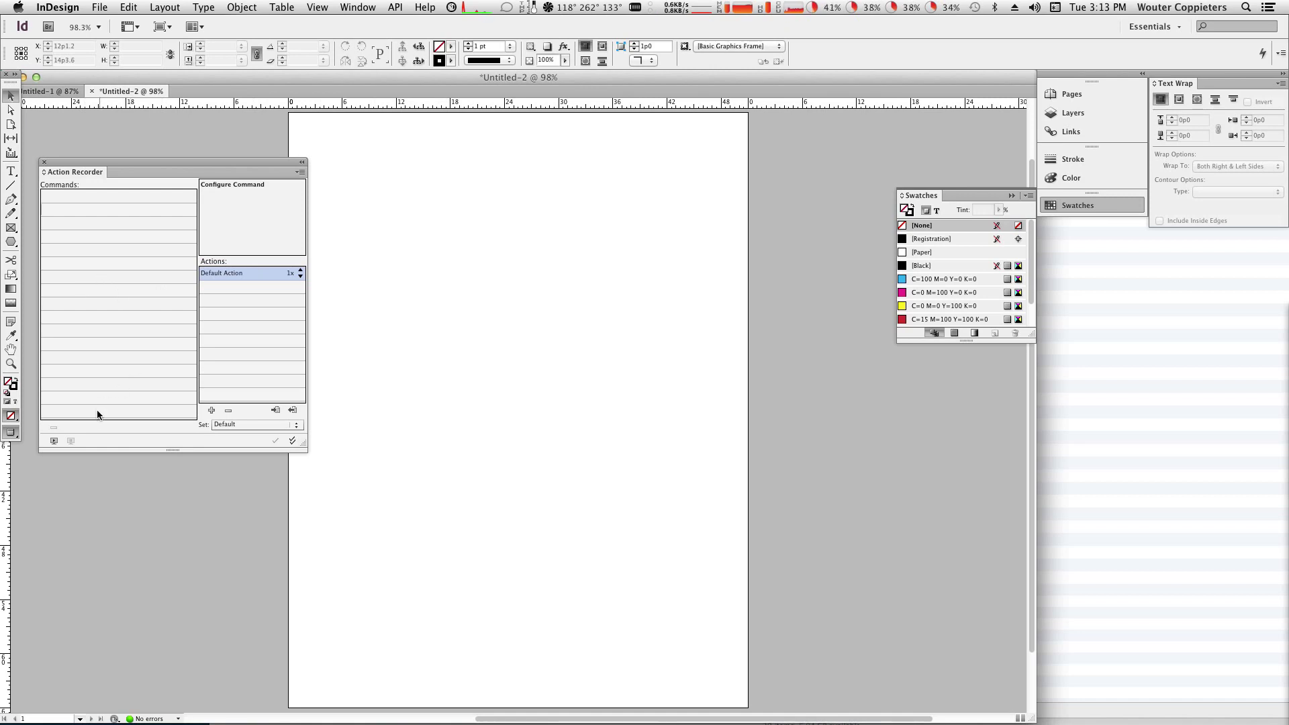
Draw an empty rectangle frame about 12p2 by 9p7 near the middle of the Untitled-2 page without recording it.
left_click(54, 440)
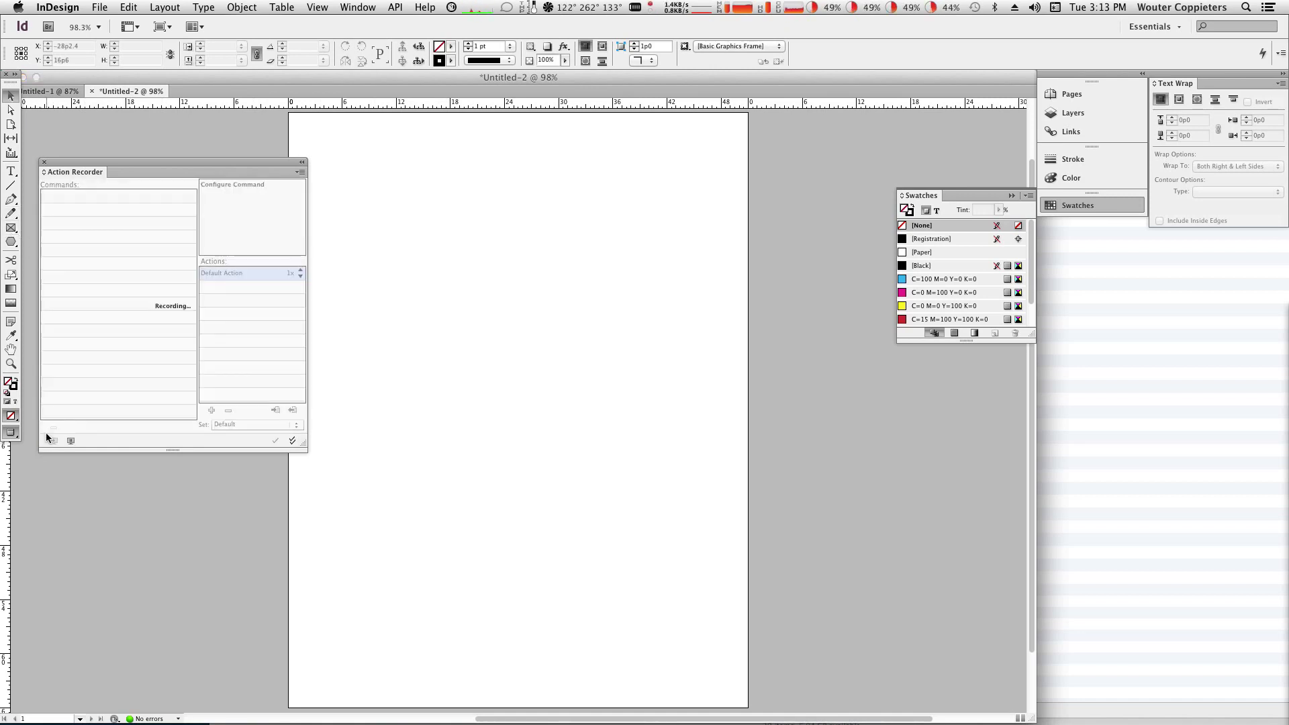
left_click(71, 441)
left_click(15, 229)
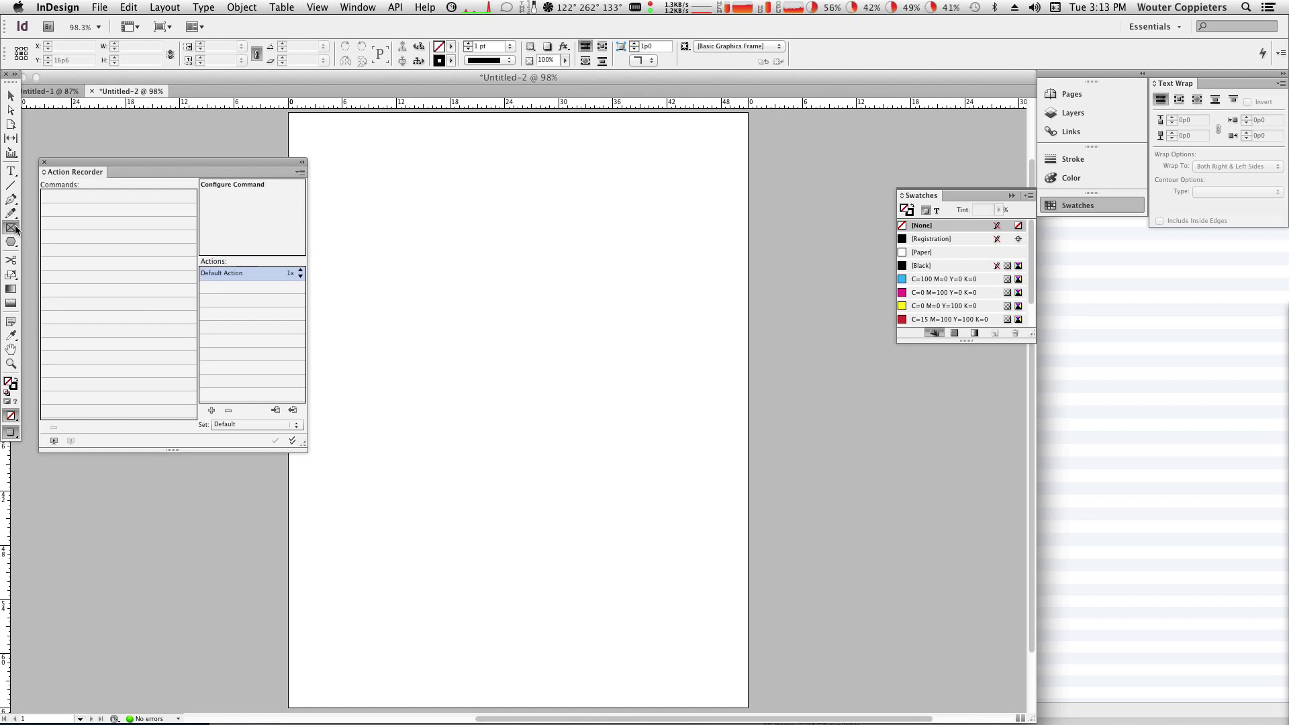
left_click_drag(433, 379, 544, 466)
Record into Default Action the filling of the frame with the C=100 M=0 Y=0 K=0 swatch.
left_click(54, 440)
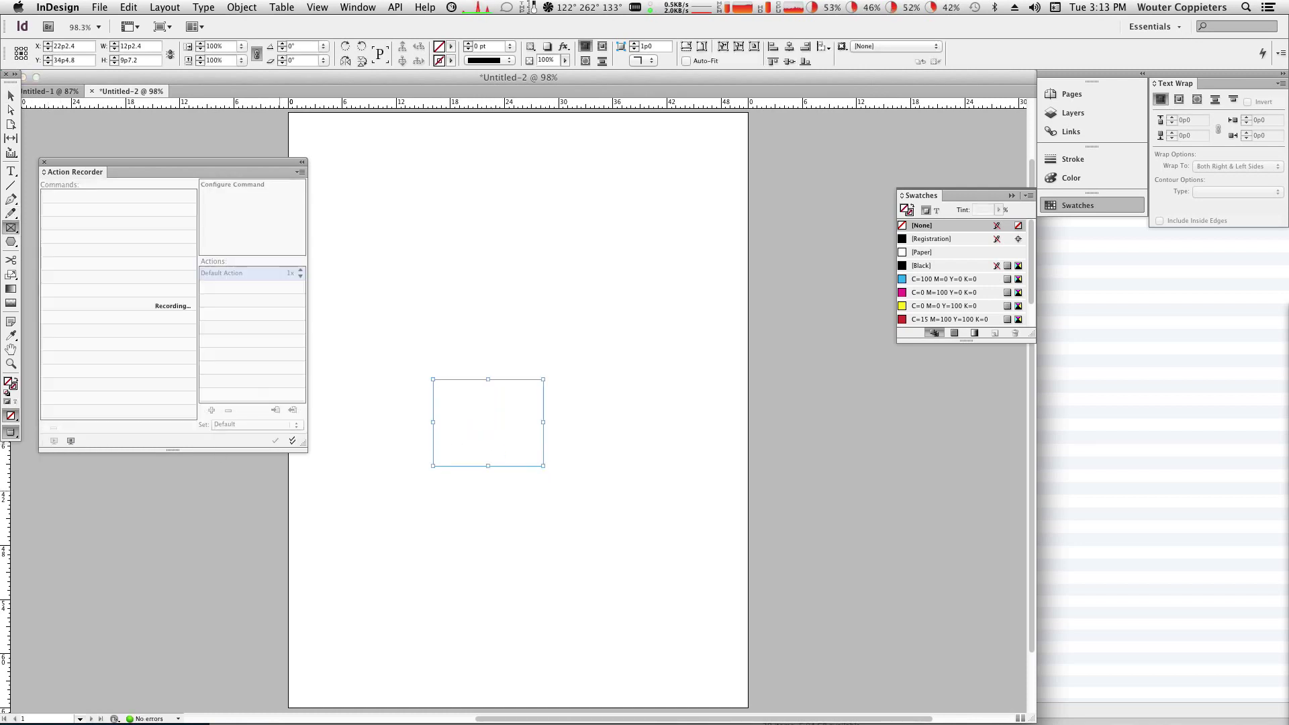
left_click(910, 280)
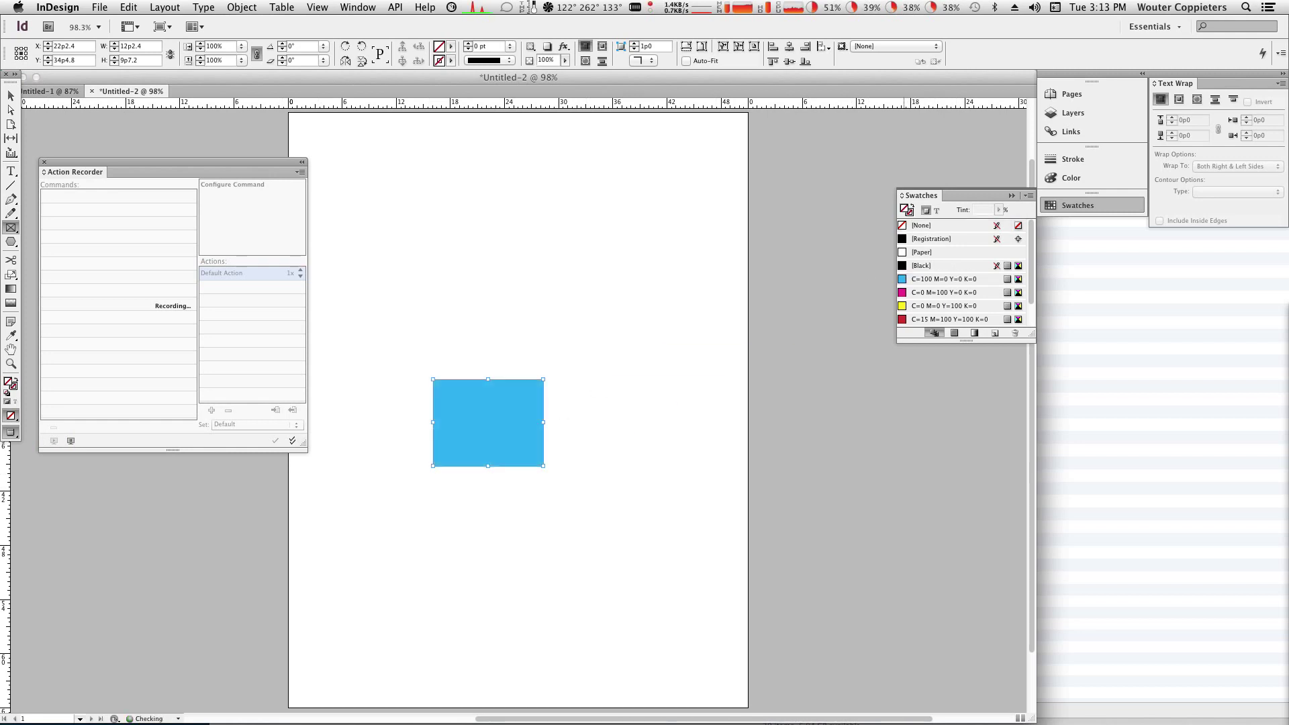
left_click(11, 96)
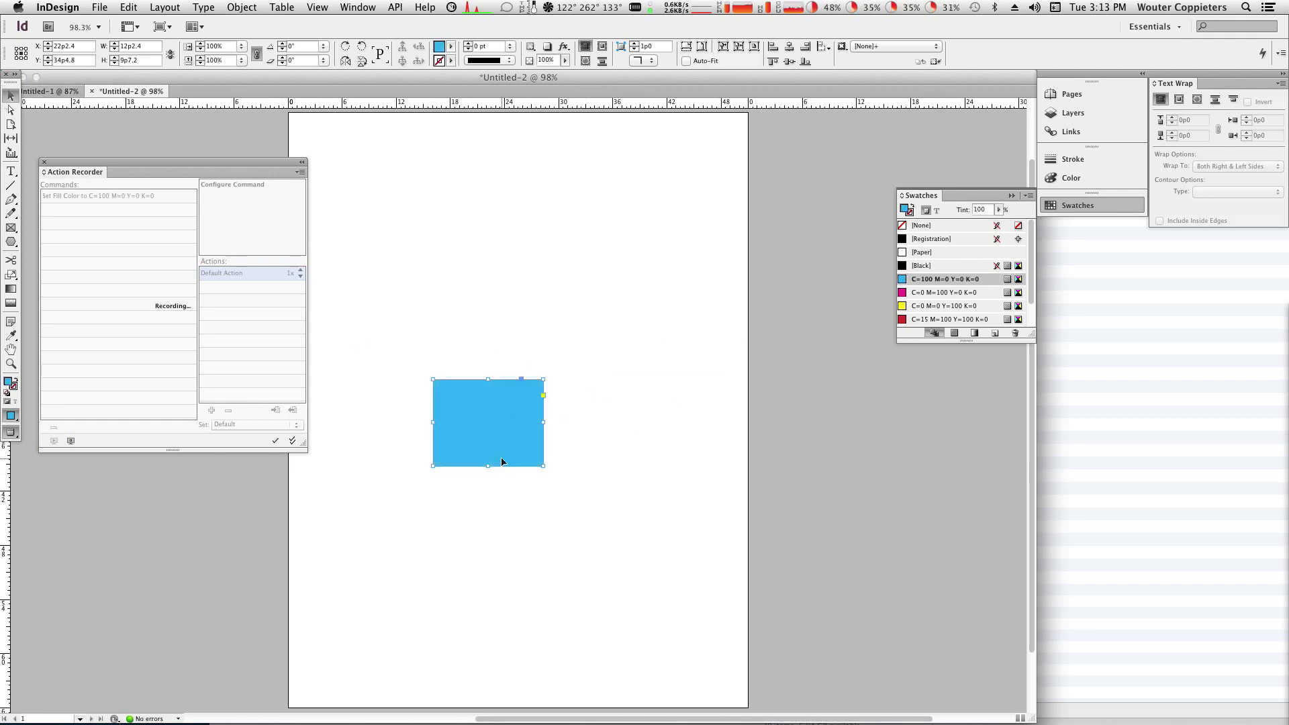
key("super+c")
key("super+alt+shift+v")
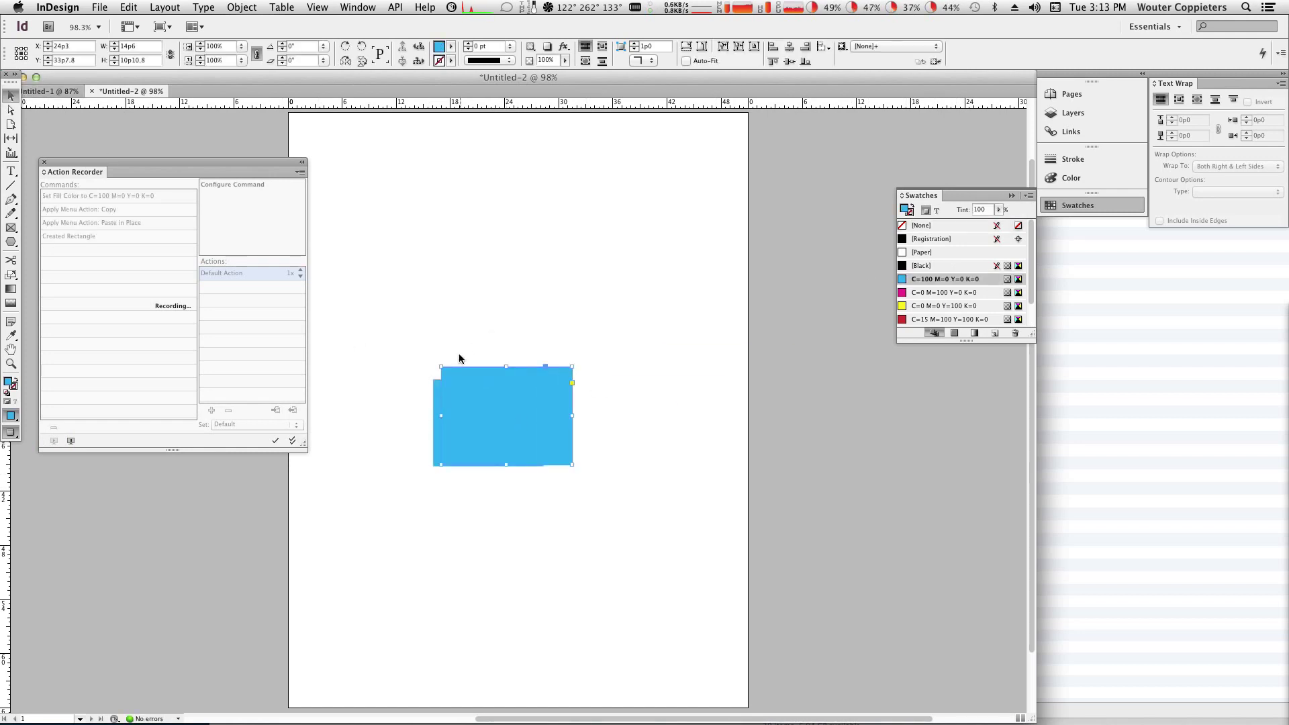
key("super+z")
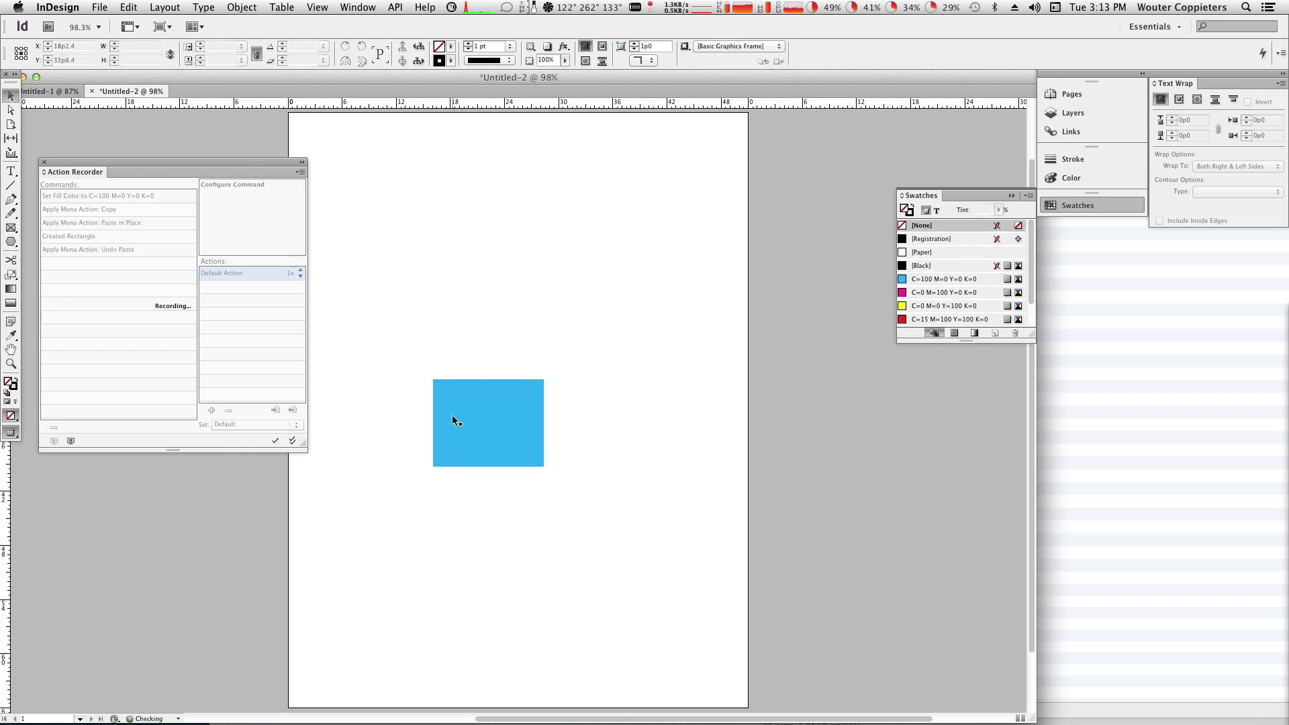
Paste a copy of the cyan frame in place and rotate the copy by -7° while recording.
left_click(453, 415)
key("super+c")
key("super+c")
key("super+alt+shift+v")
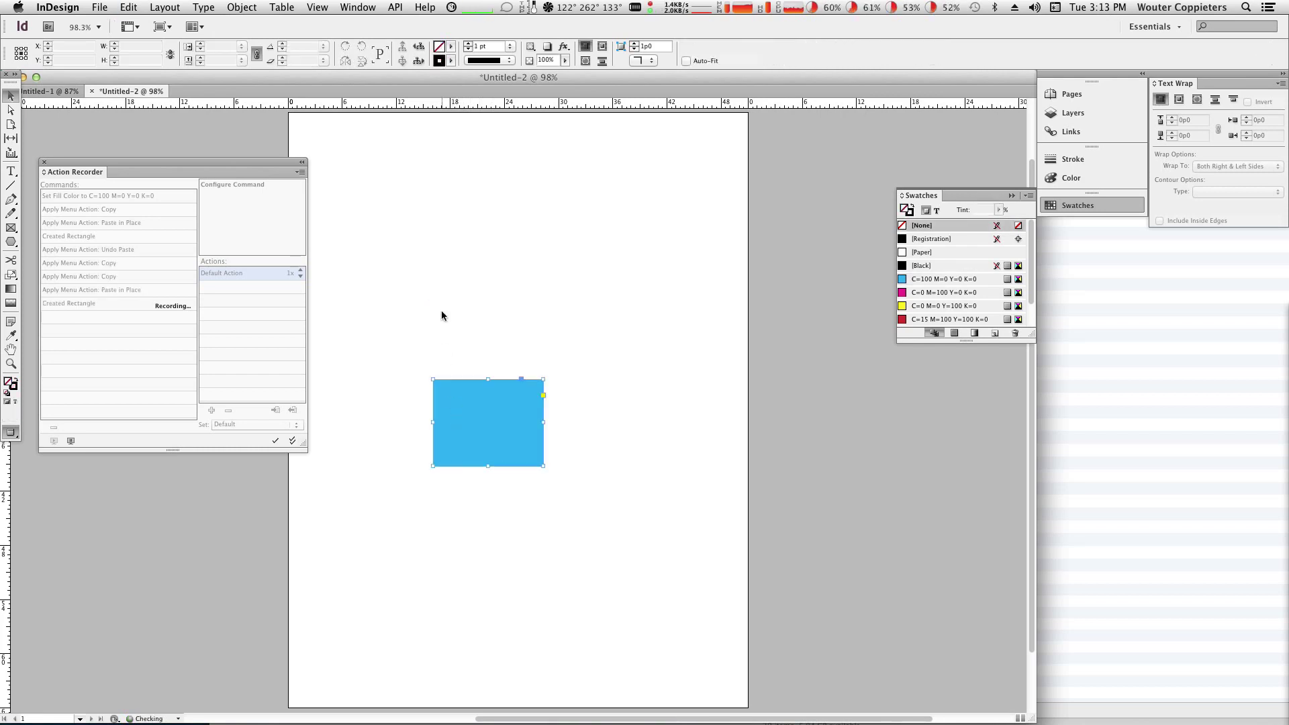
left_click_drag(433, 371, 440, 363)
Fill the rotated copy with the C=0 M=0 Y=100 K=0 swatch.
left_click(911, 307)
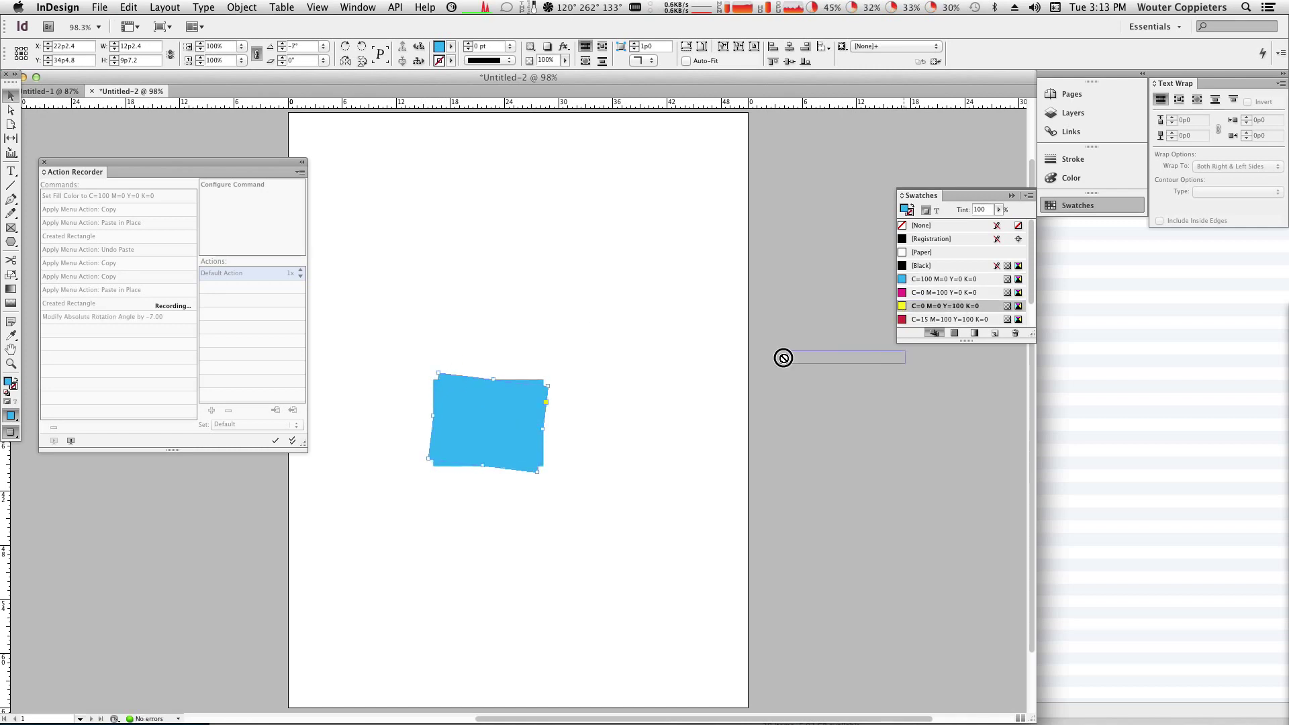
left_click_drag(499, 449, 499, 449)
key("x")
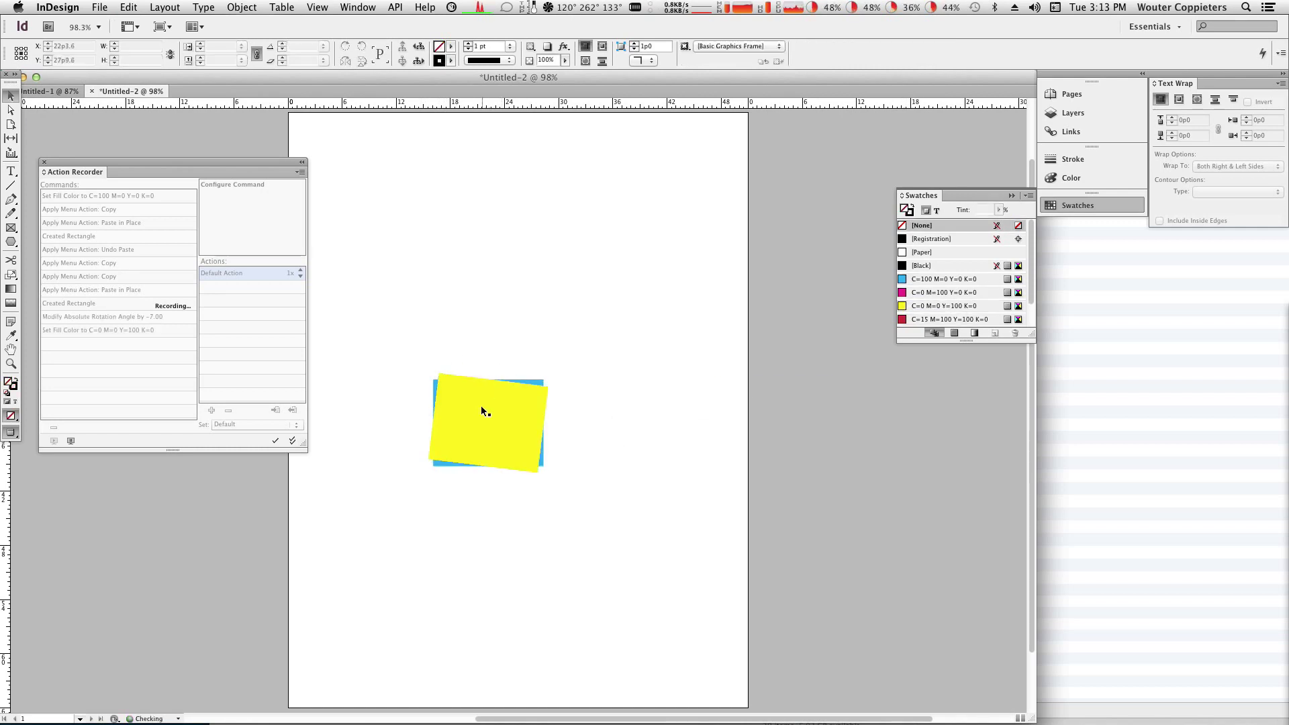
Paste a copy of the yellow frame in place, rotated by a further -9° and filled with C=0 M=100 Y=0 K=0.
key("super+c")
key("super+alt+shift+v")
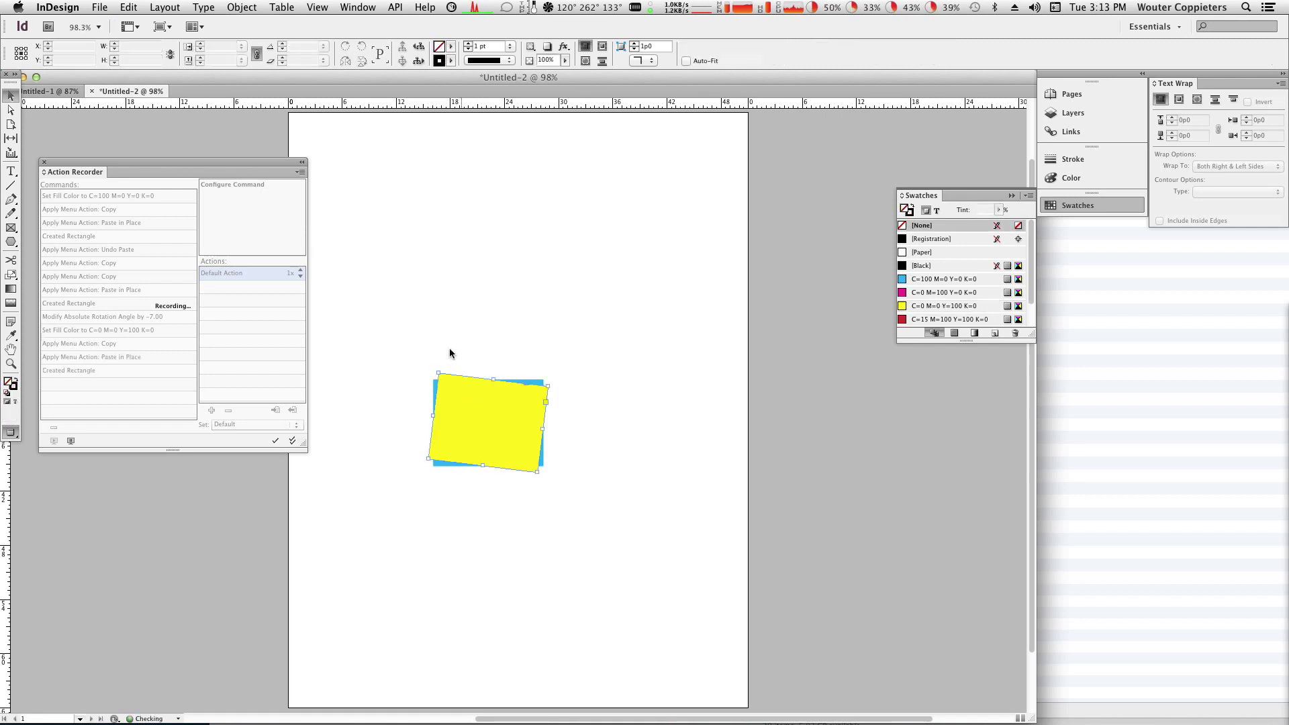
left_click_drag(439, 368, 447, 366)
left_click_drag(943, 292, 489, 406)
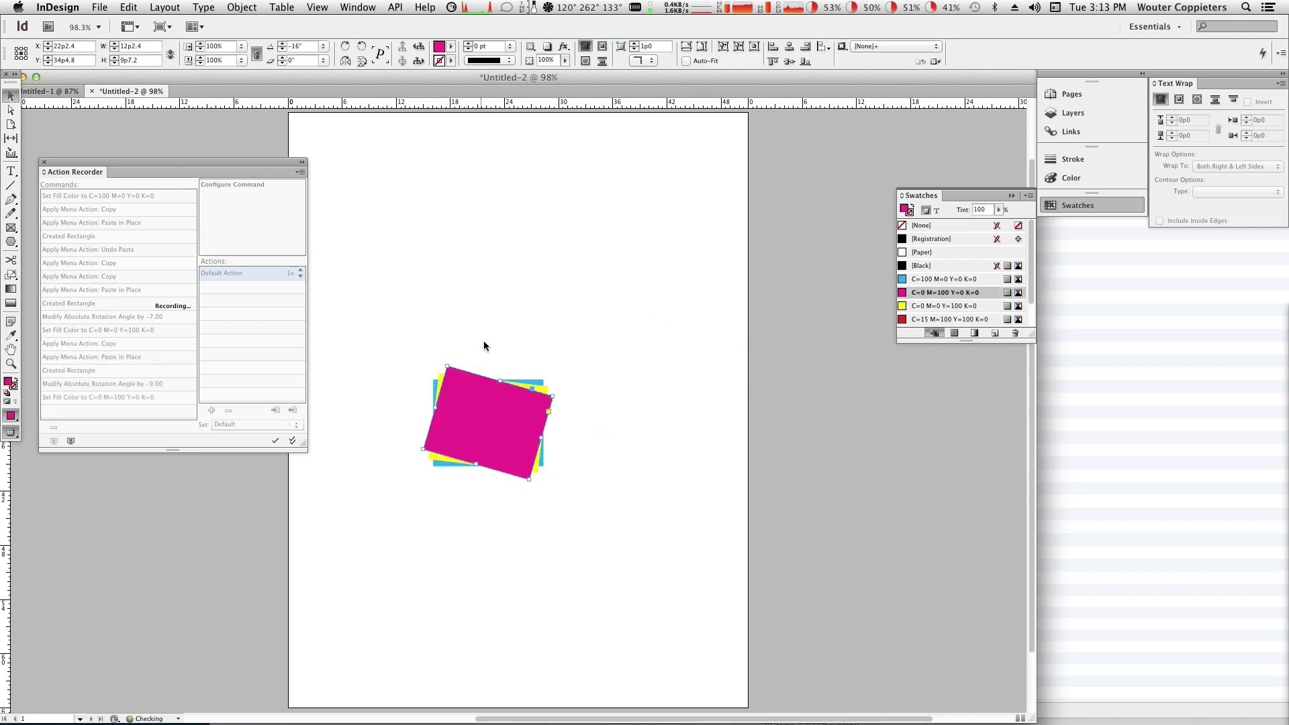
Paste a copy of the magenta frame in place rotated by a further -8°, and stop the recording.
key("super+c")
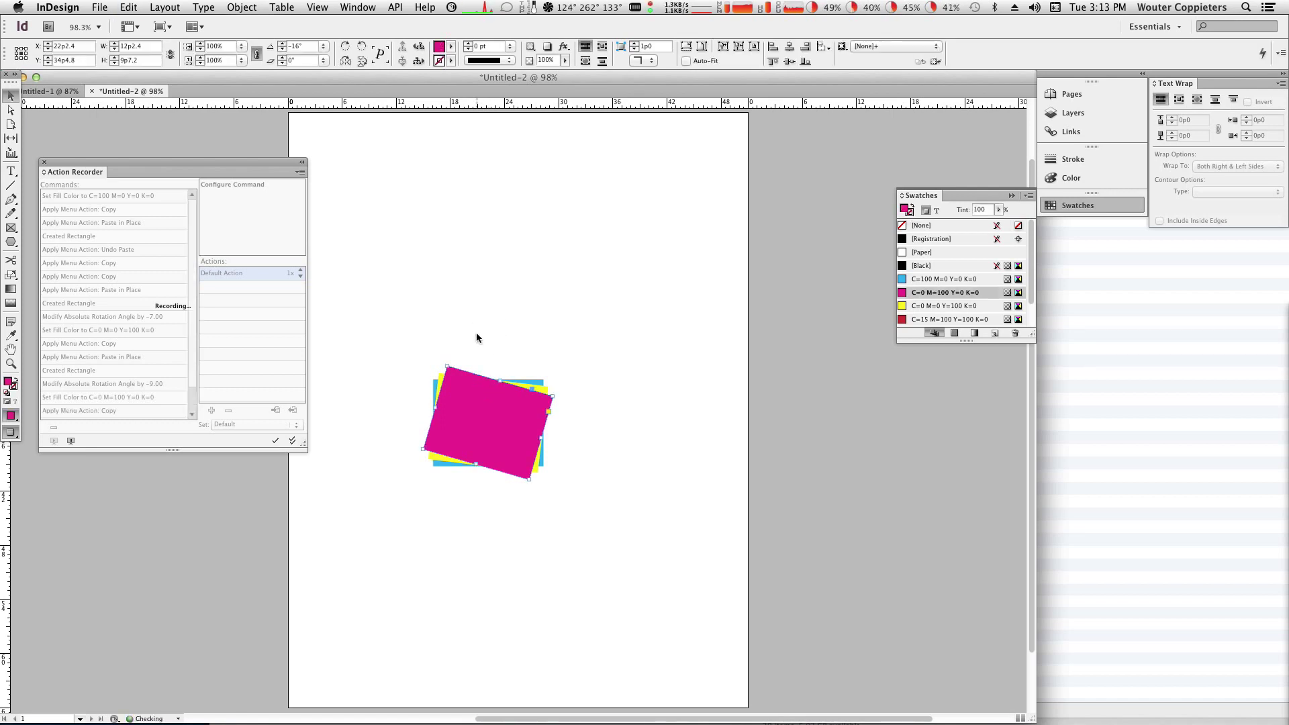
key("super+alt+shift+v")
left_click_drag(439, 360, 456, 360)
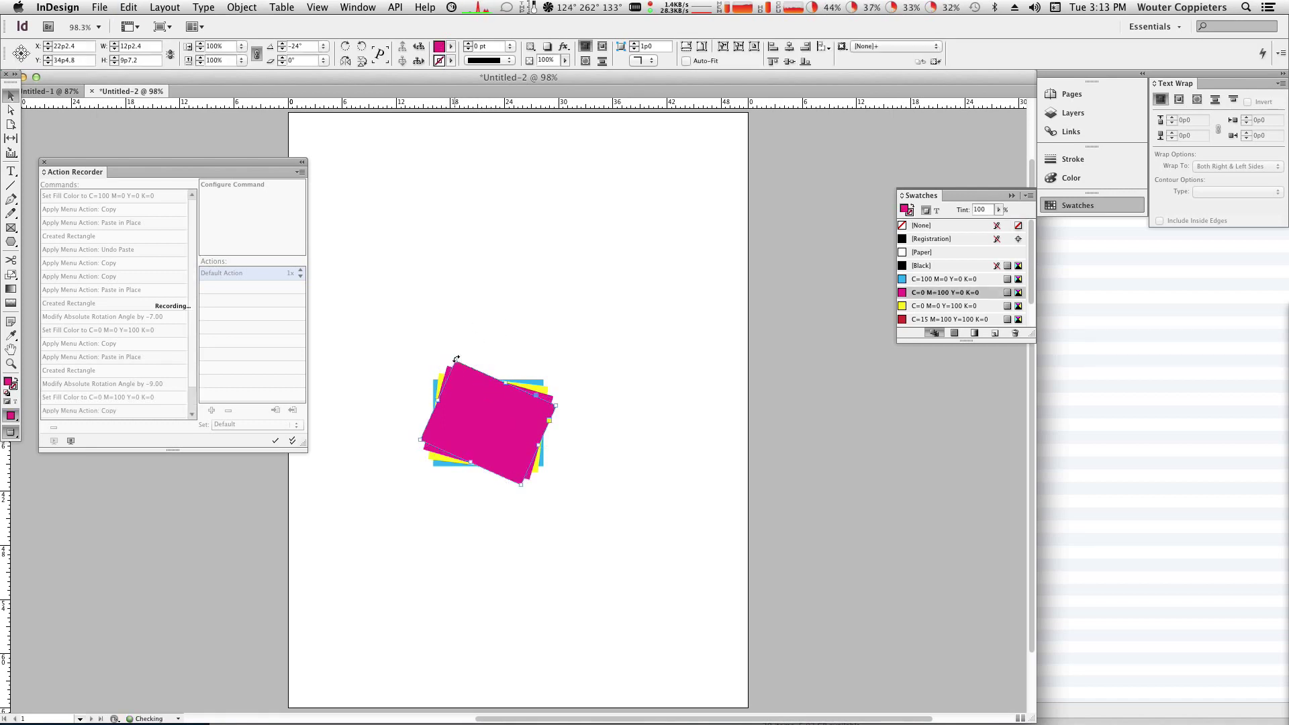
left_click(73, 437)
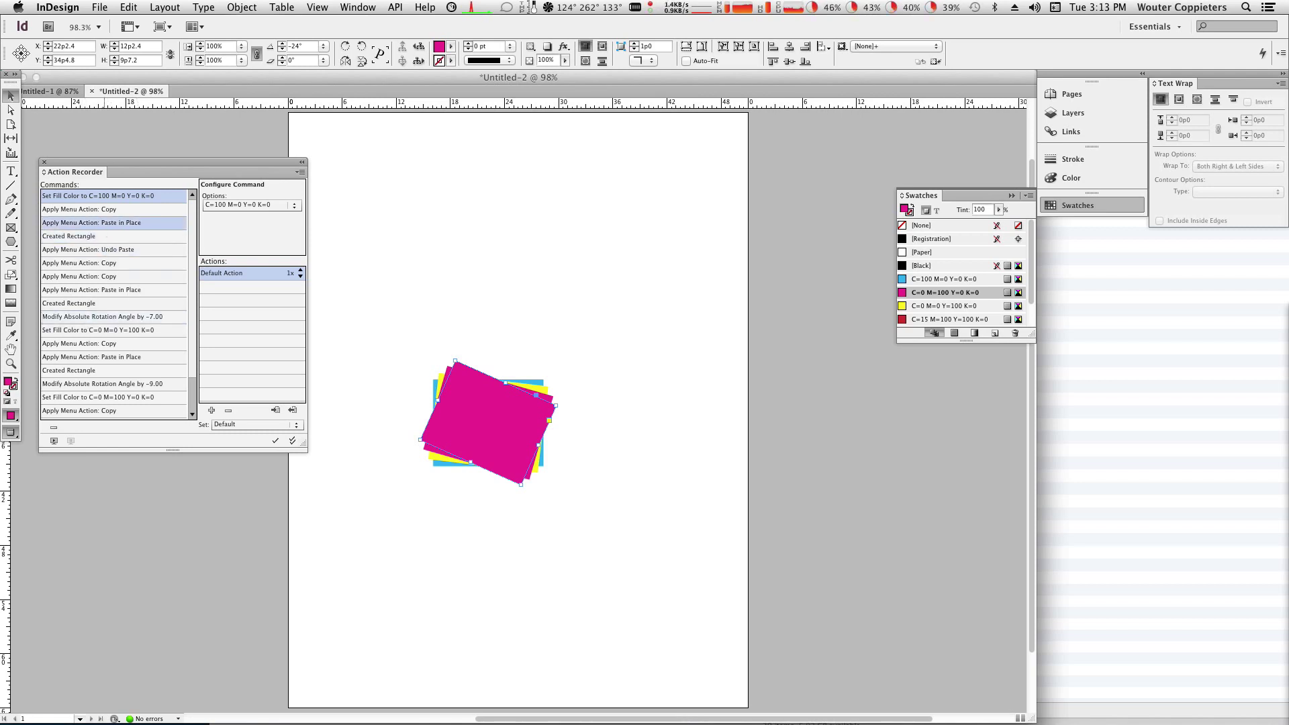
Remove the first Created Rectangle command from Default Action's recorded commands.
left_click(101, 223)
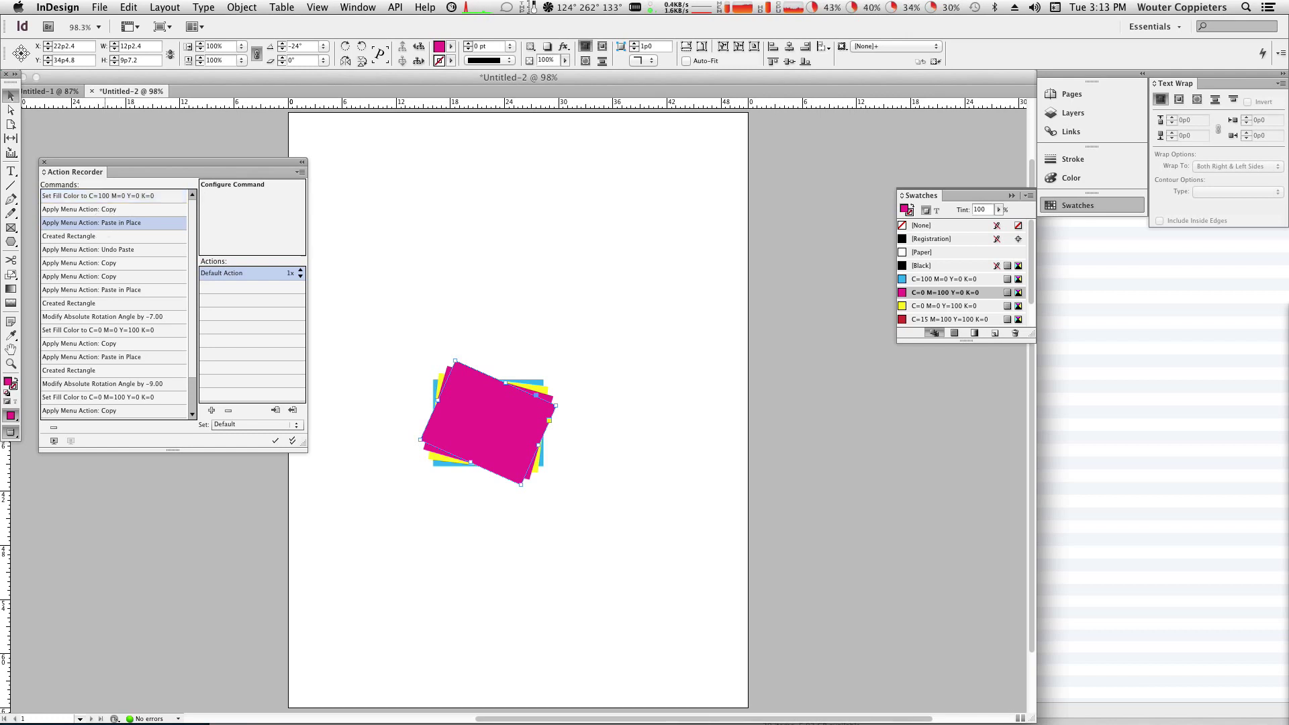
left_click(120, 236)
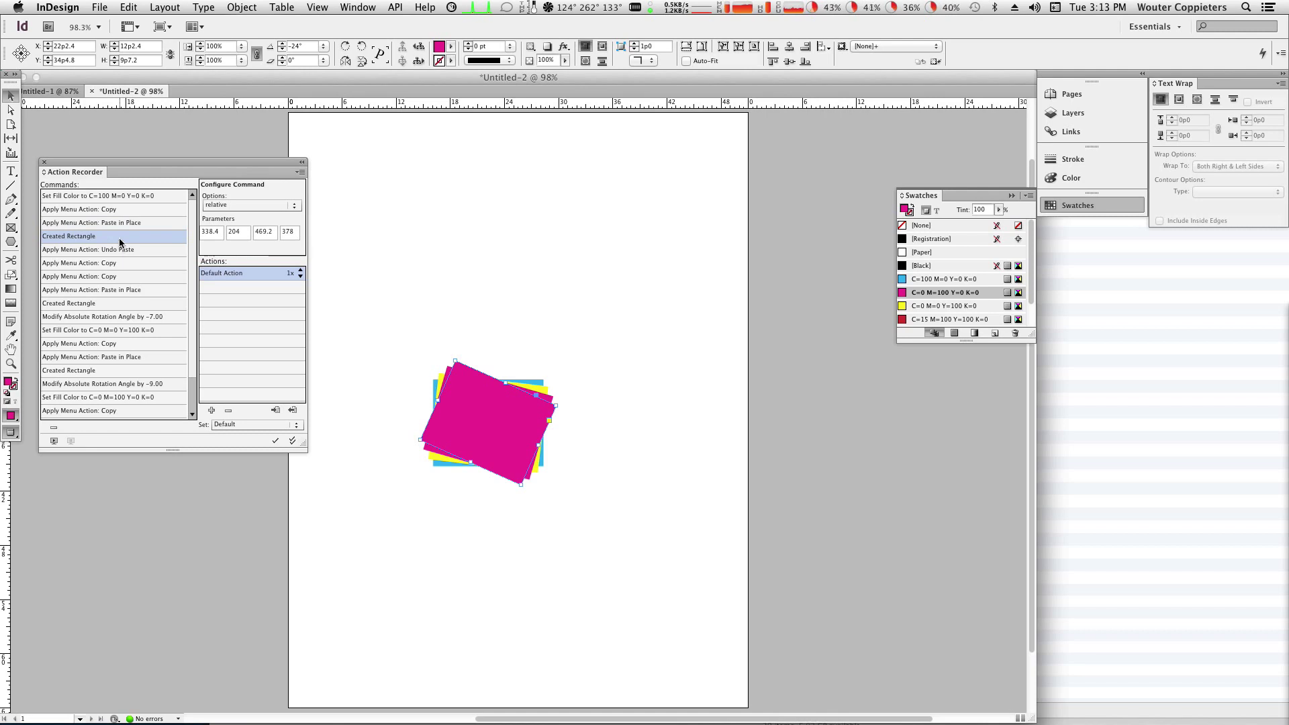
left_click(120, 227, "shift")
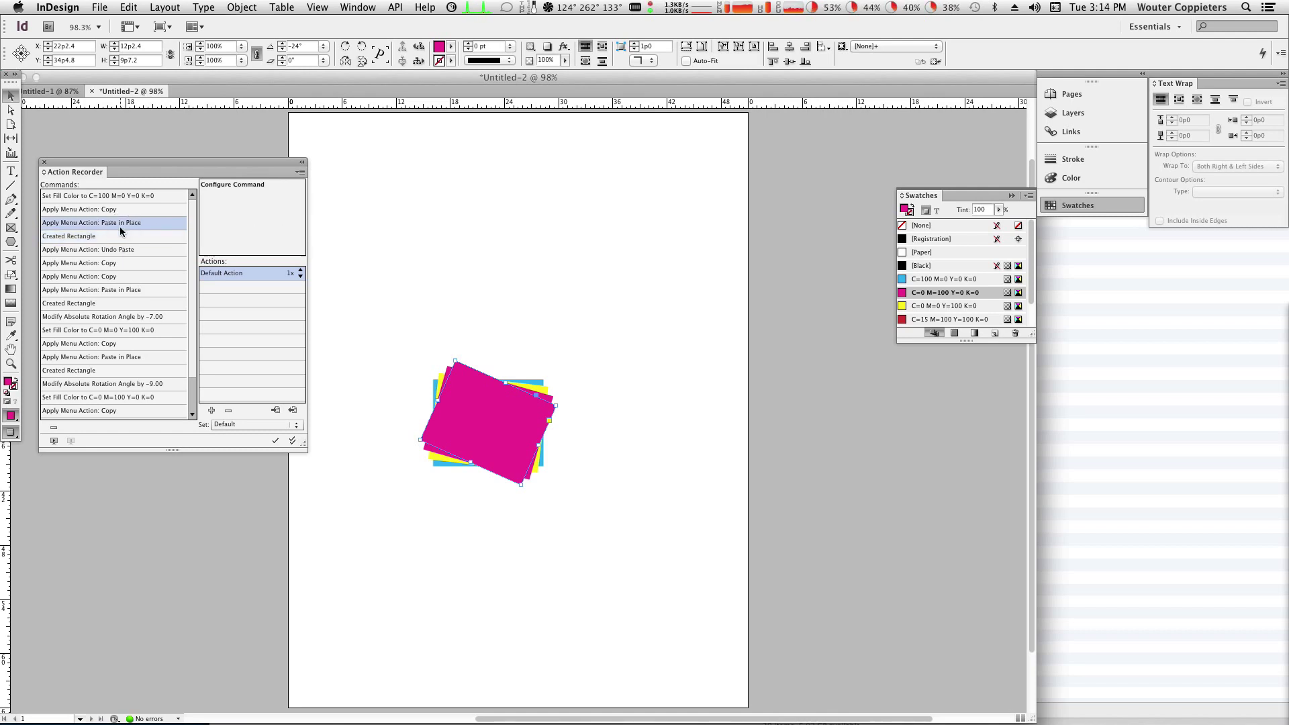
left_click(119, 231, "shift")
left_click(115, 239)
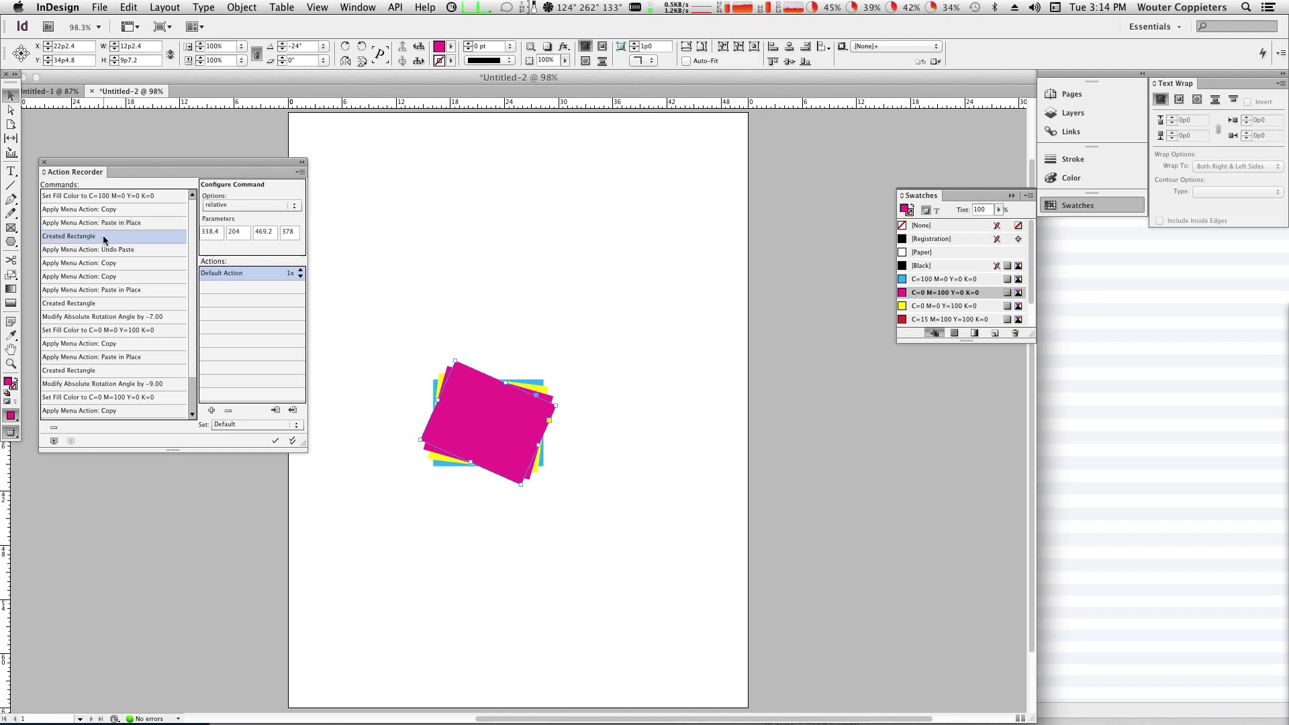
left_click(167, 344, "super")
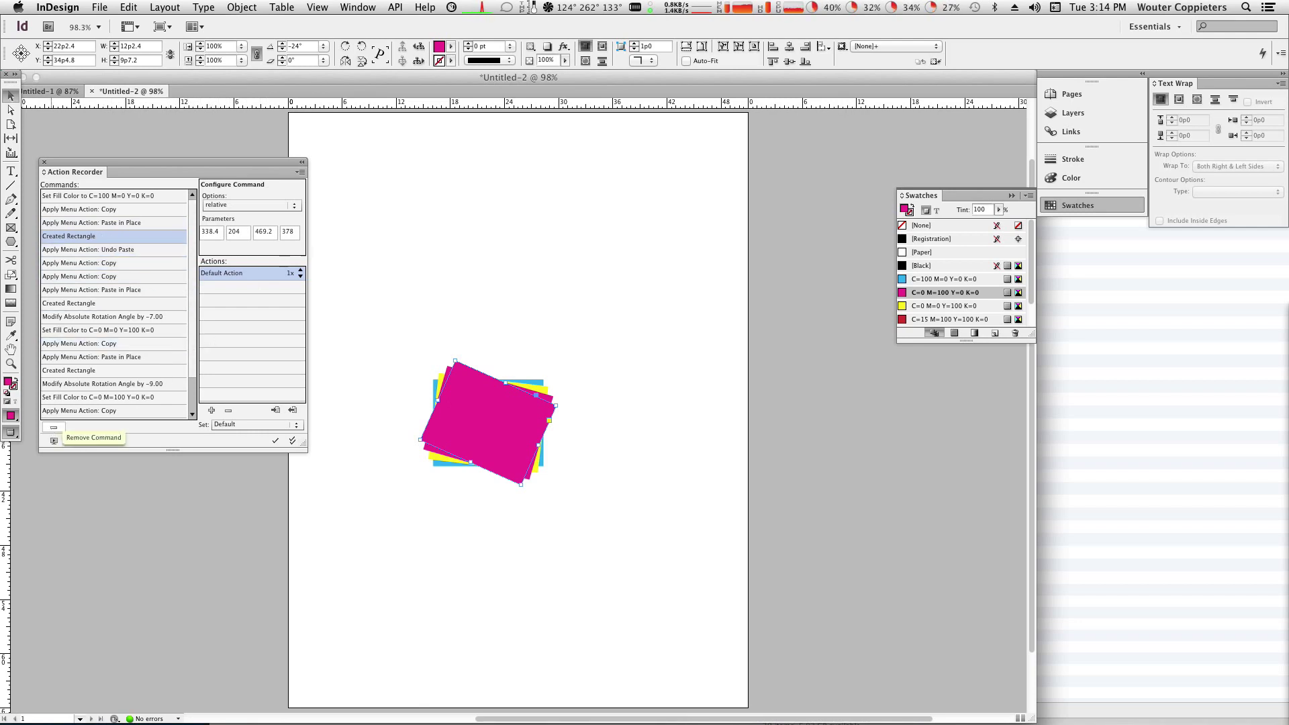
left_click(51, 433)
Remove the three remaining Created Rectangle commands from Default Action.
left_click(90, 292)
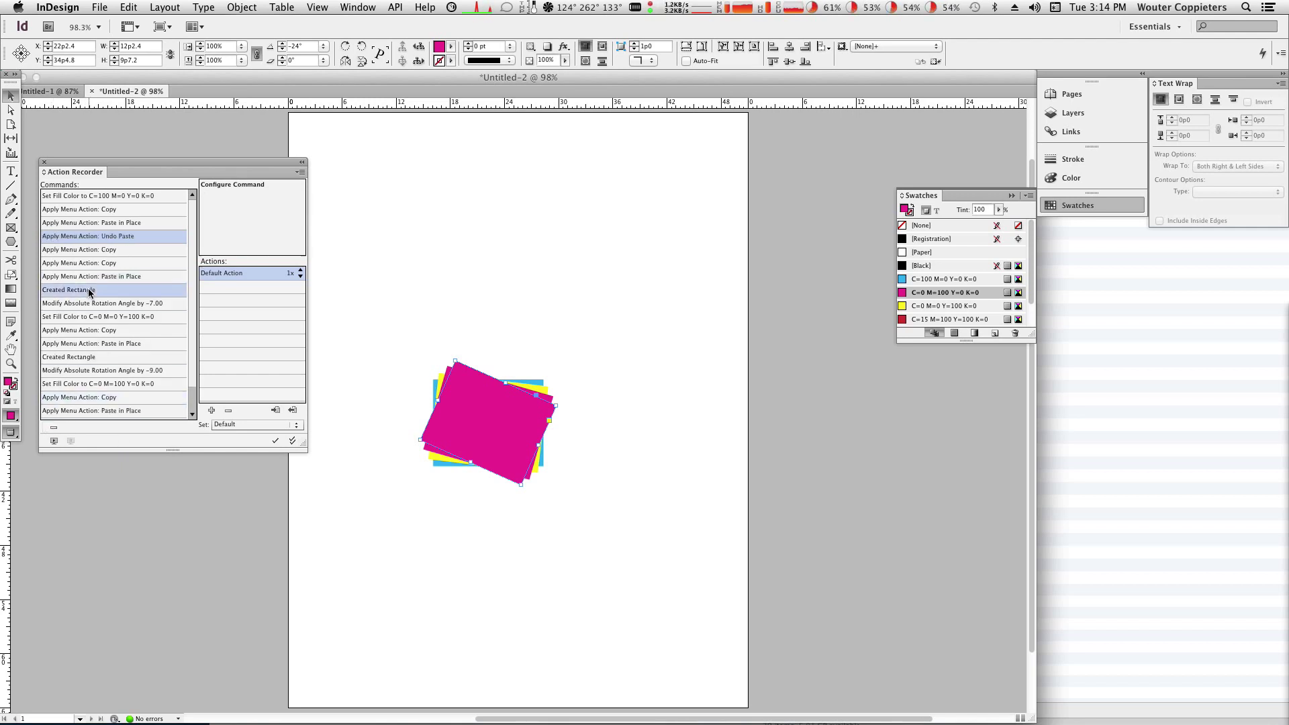
left_click(54, 428)
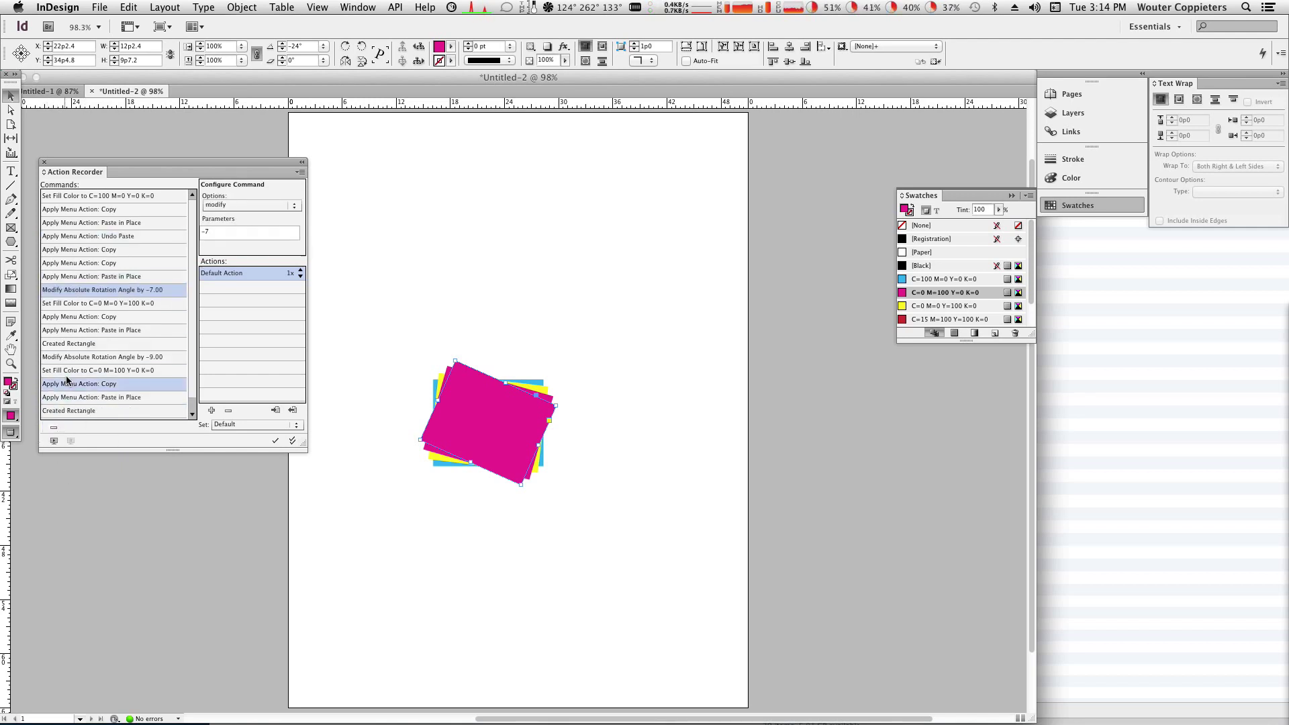
left_click(69, 357)
left_click(54, 428)
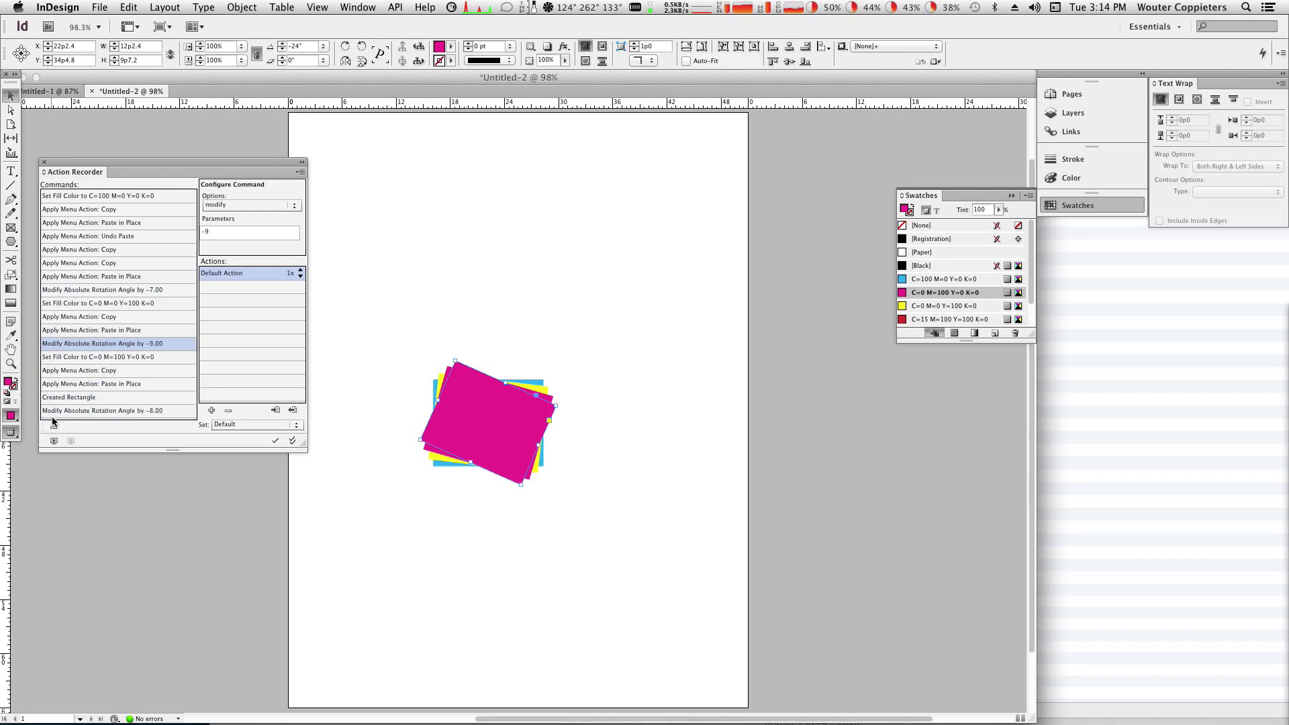
left_click(57, 402)
left_click(54, 428)
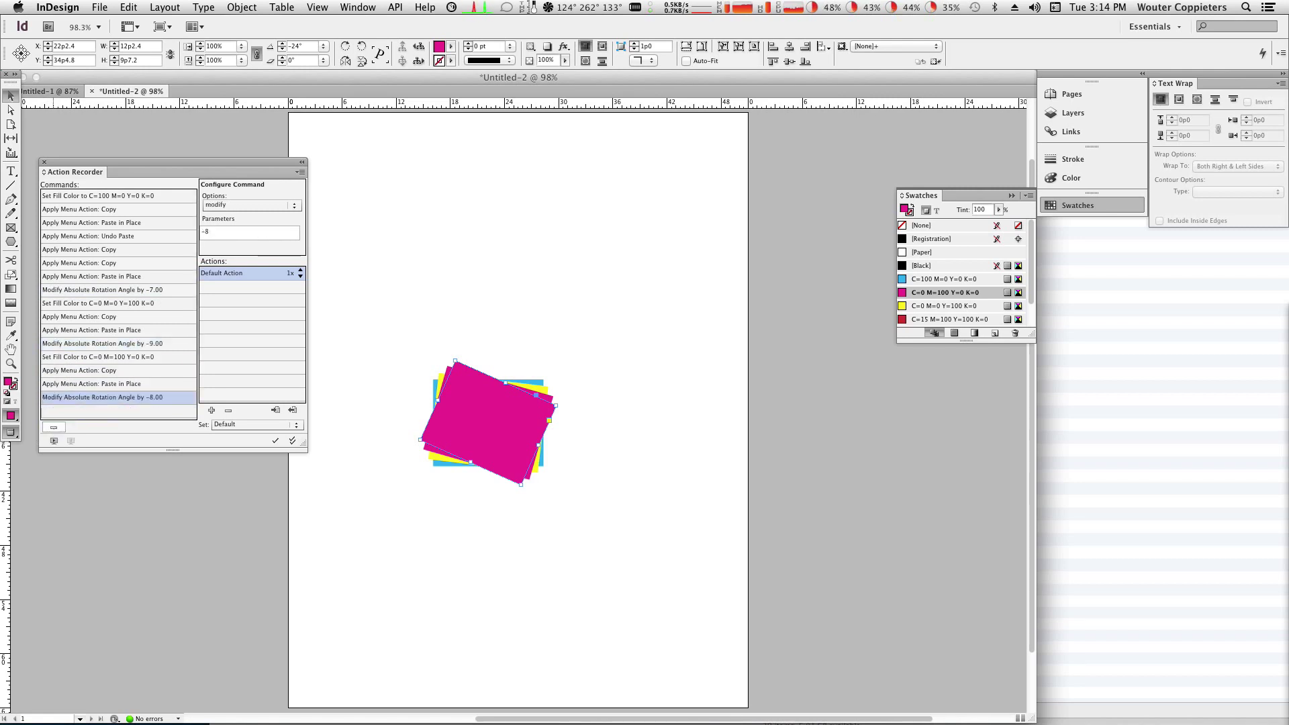
Set Default Action to repeat 10x and draw a new frame about 8p9 by 6p7 above the rotated rectangles.
left_click(13, 228)
left_click(300, 269)
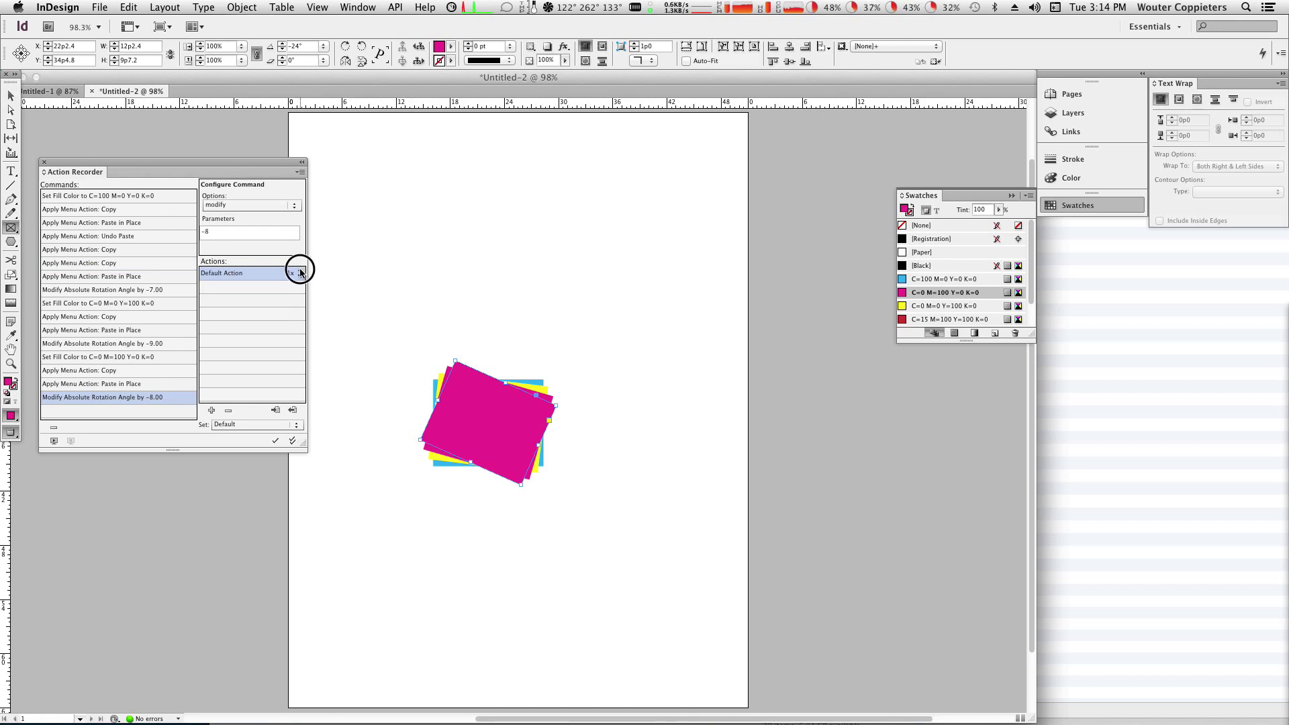
left_click(300, 269)
left_click_drag(423, 207, 502, 266)
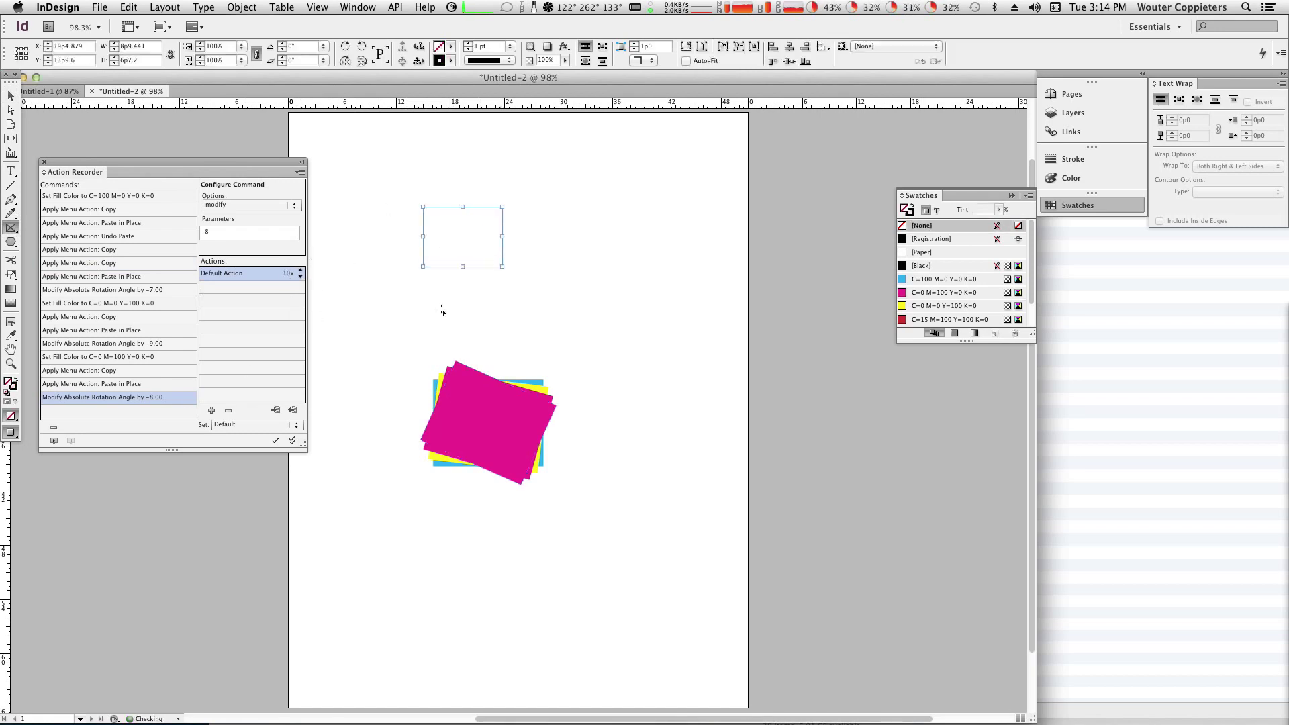
Run Default Action on the new empty frame, and set the transform reference point to a corner.
left_click(276, 442)
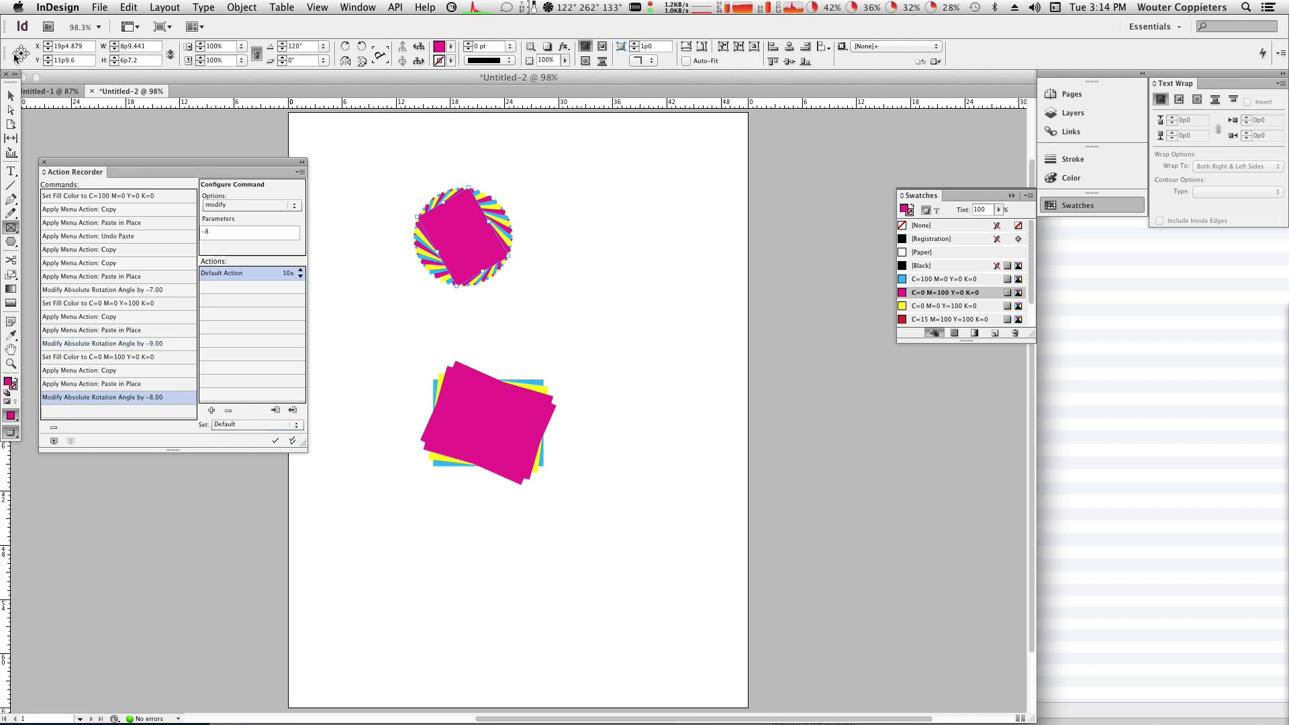
left_click(15, 57)
Draw a four-pointed star about 12p2 square near the bottom of the page and run Default Action on it.
left_click(10, 243)
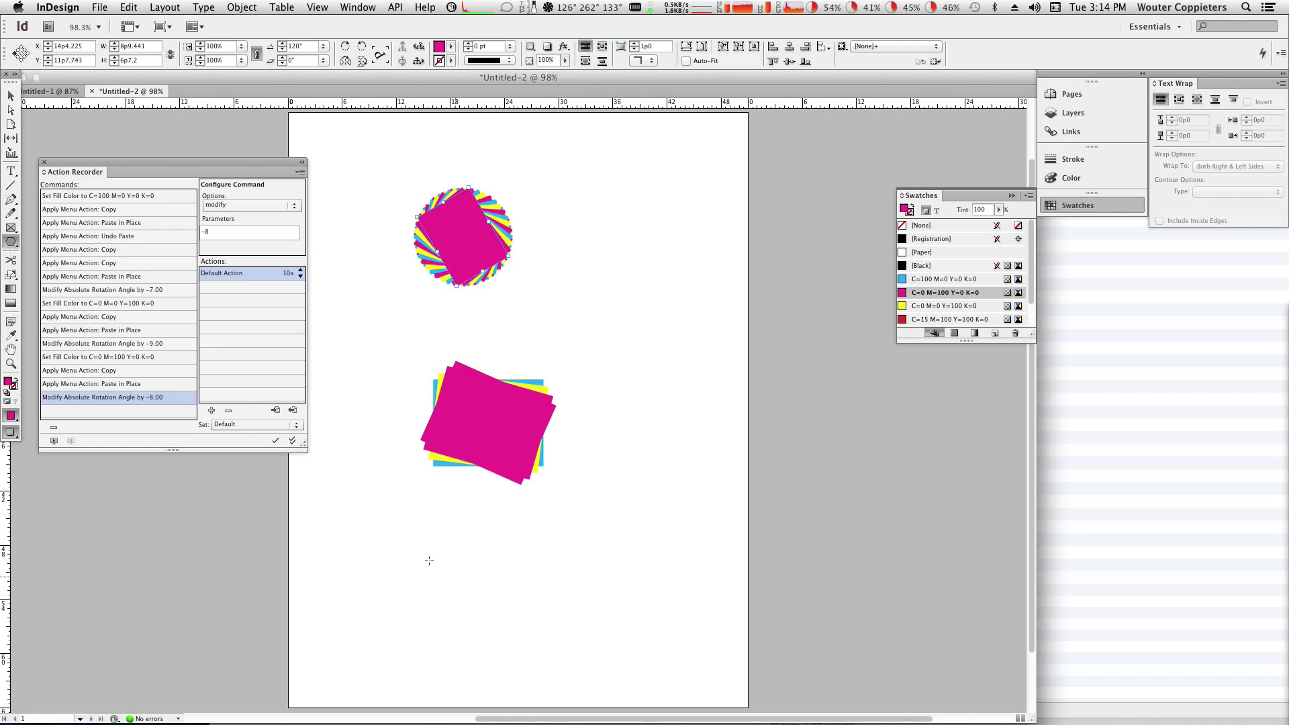
left_click_drag(414, 555, 524, 665)
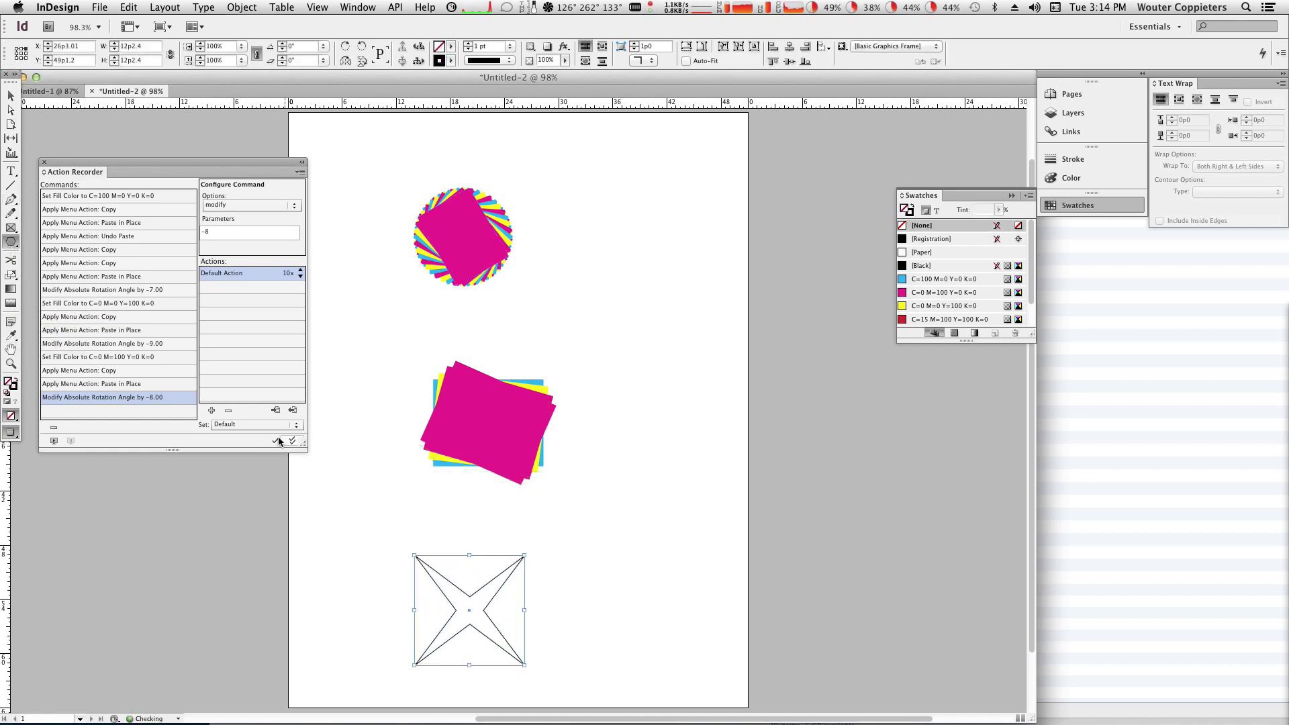
left_click(279, 441)
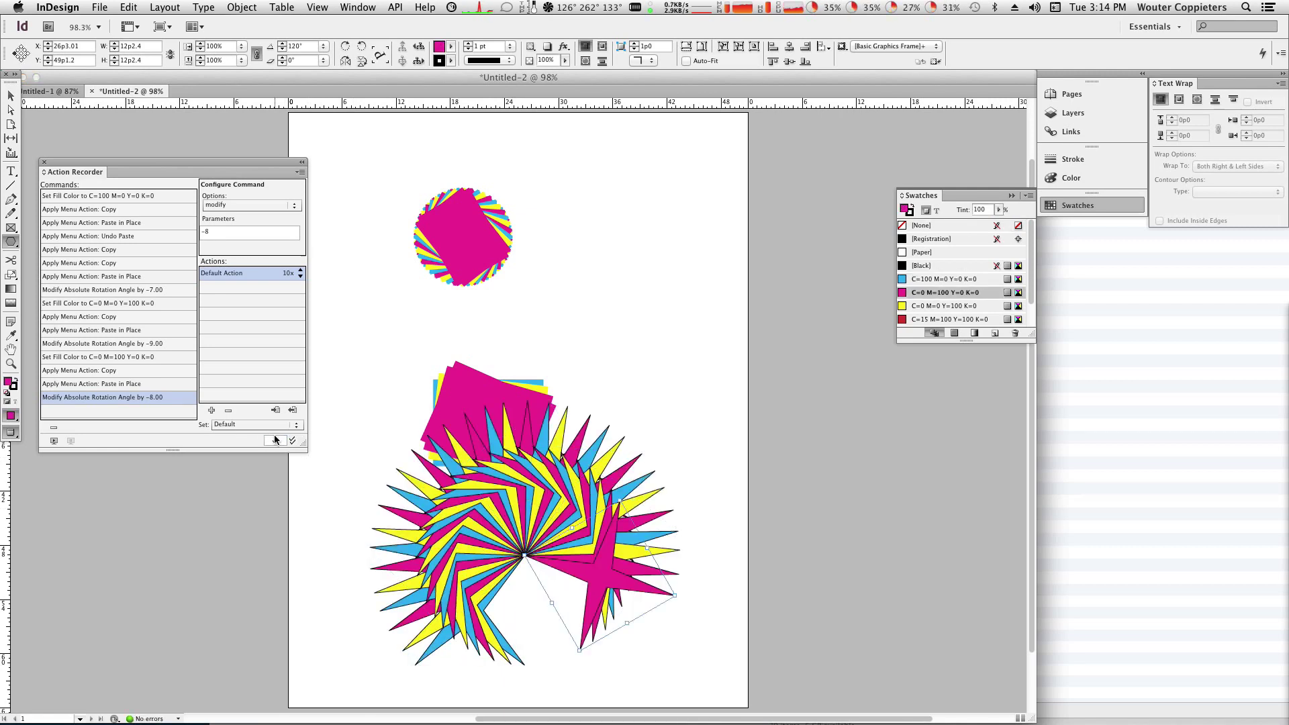
In Default Action, set the yellow fill command to C=75 M=5 Y=100 K=0 and the cyan fill command to C=100 M=90 Y=10 K=0.
left_click(171, 306)
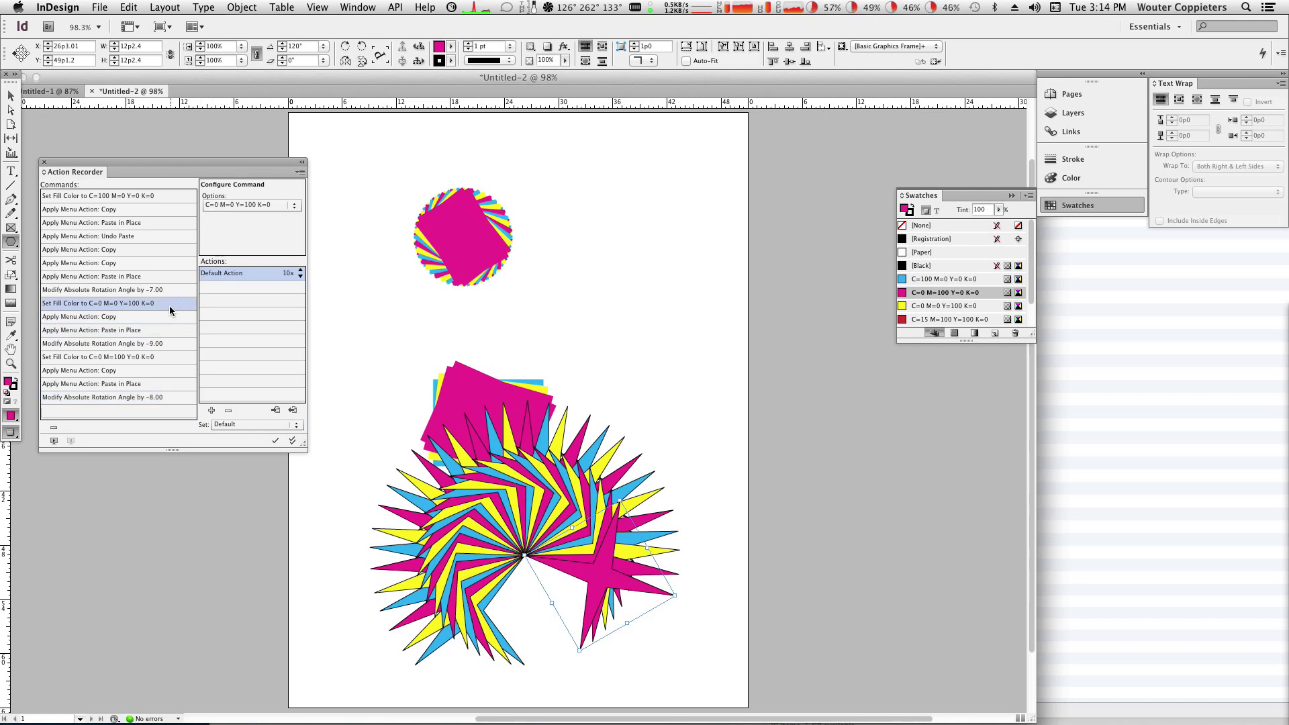
left_click(223, 208)
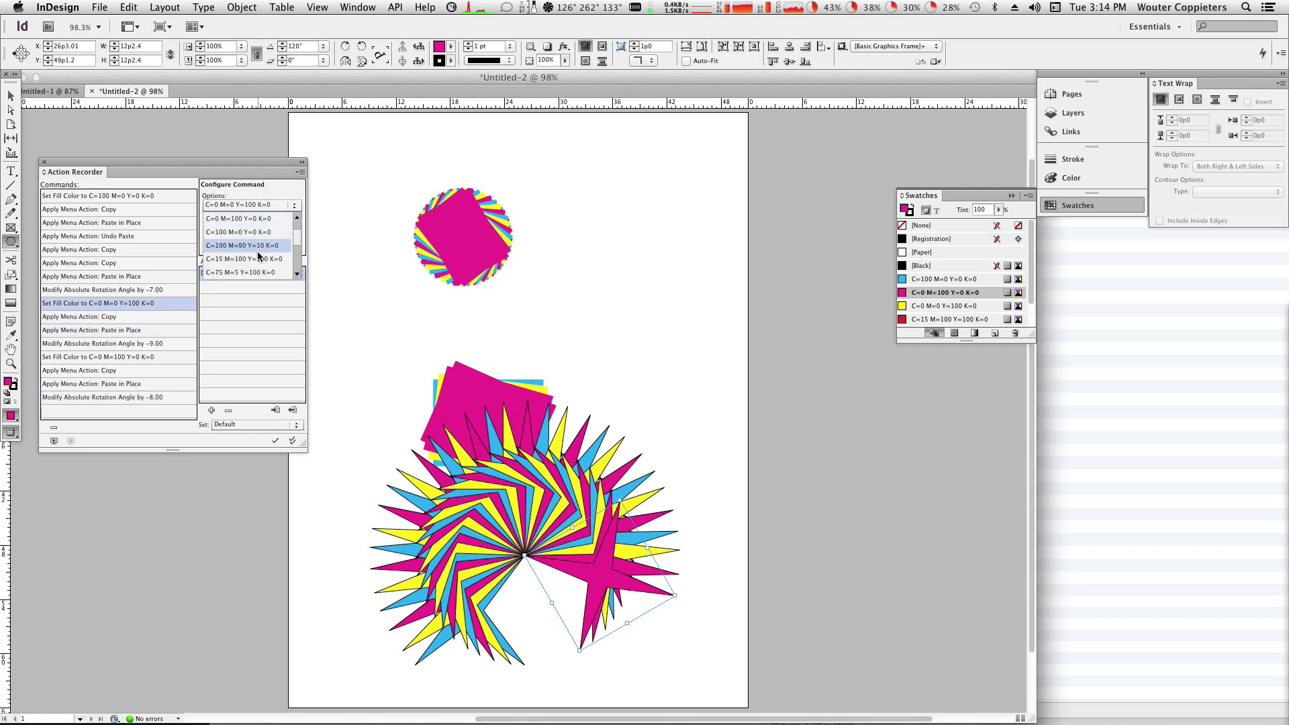
left_click(255, 272)
left_click(146, 197)
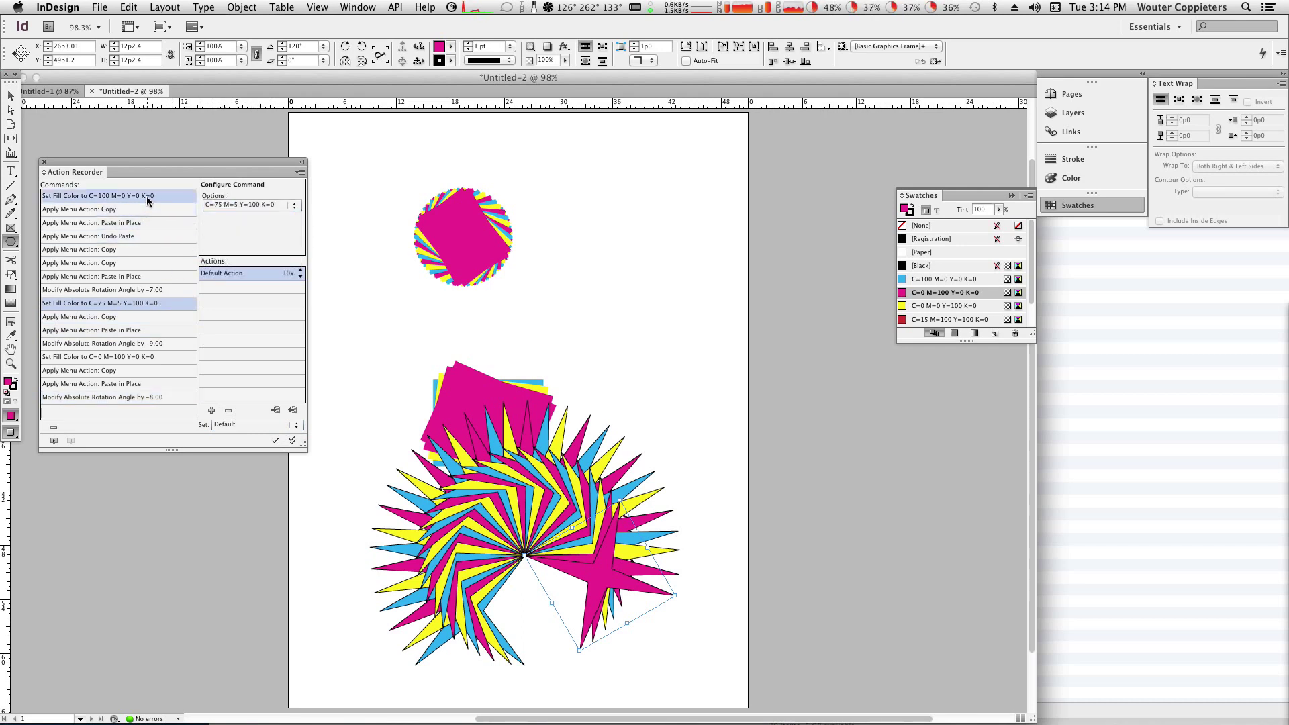
left_click(258, 208)
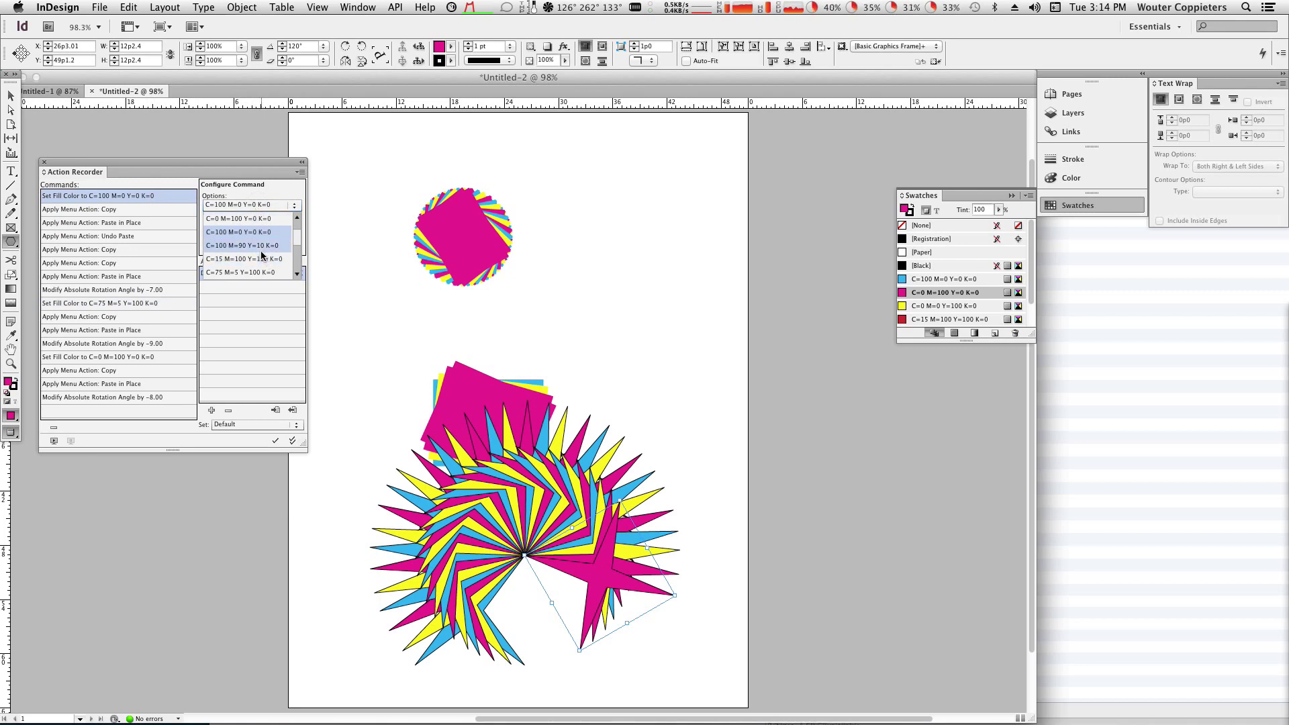
left_click(261, 247)
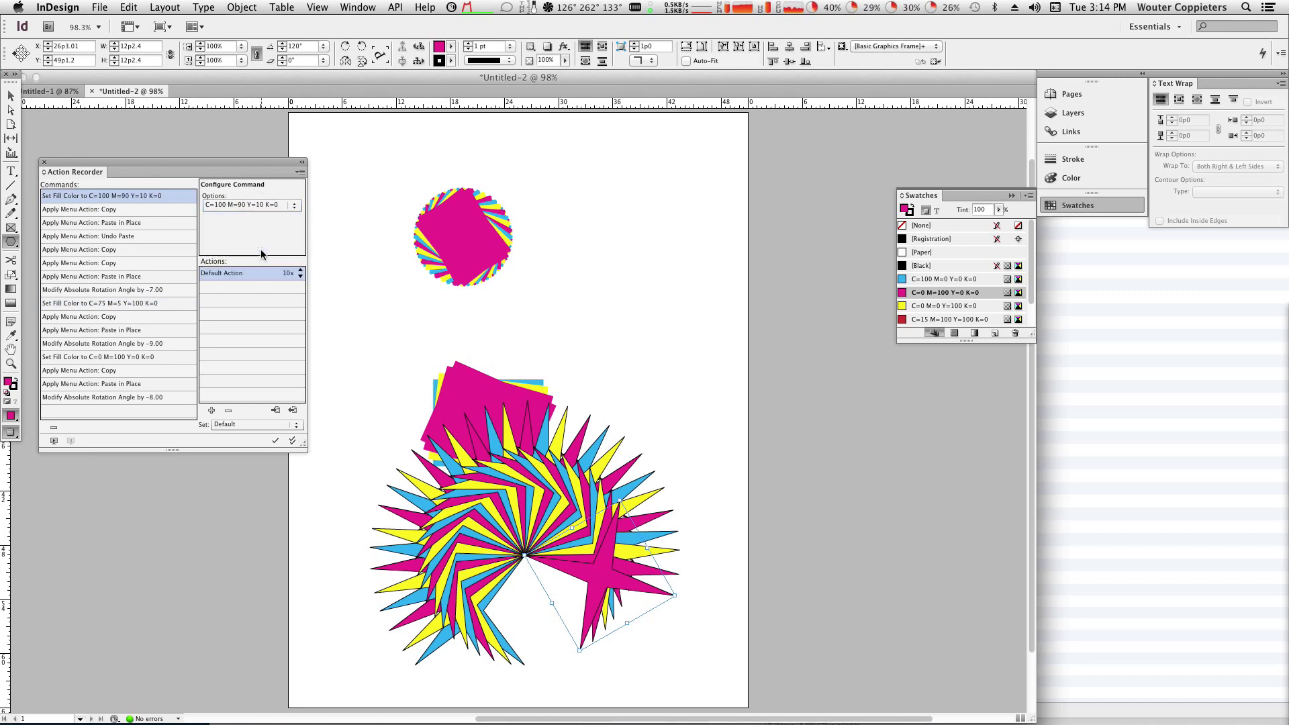
Set the first two Modify Absolute Rotation Angle commands in Default Action to -15.
left_click(178, 293)
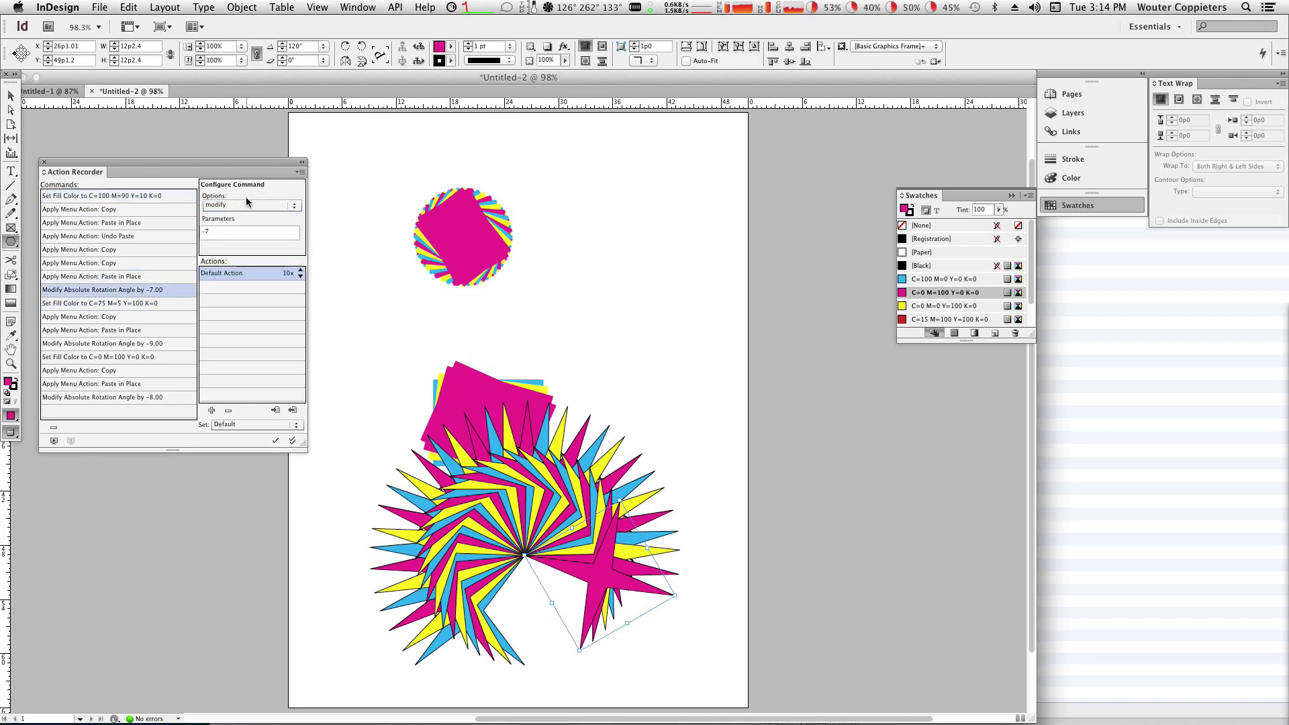
left_click(229, 240)
key("BackSpace")
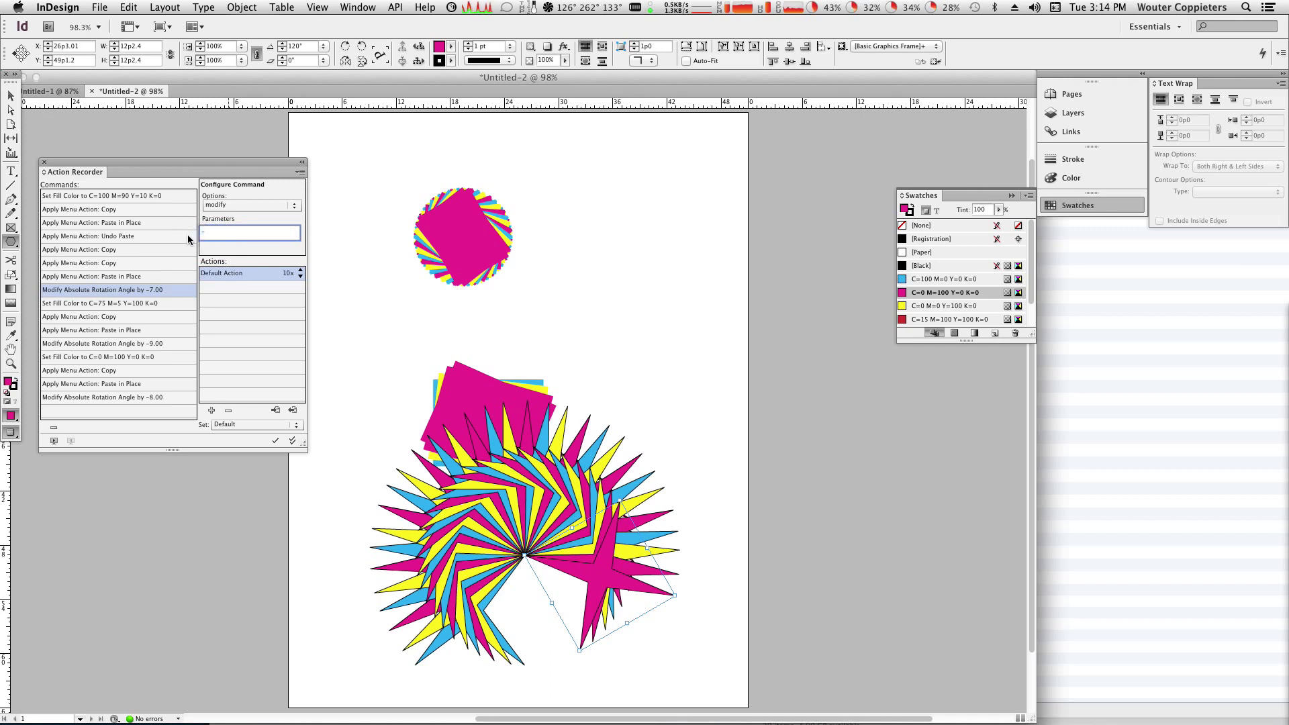
type("15")
key("Return")
left_click(164, 344)
left_click(247, 232)
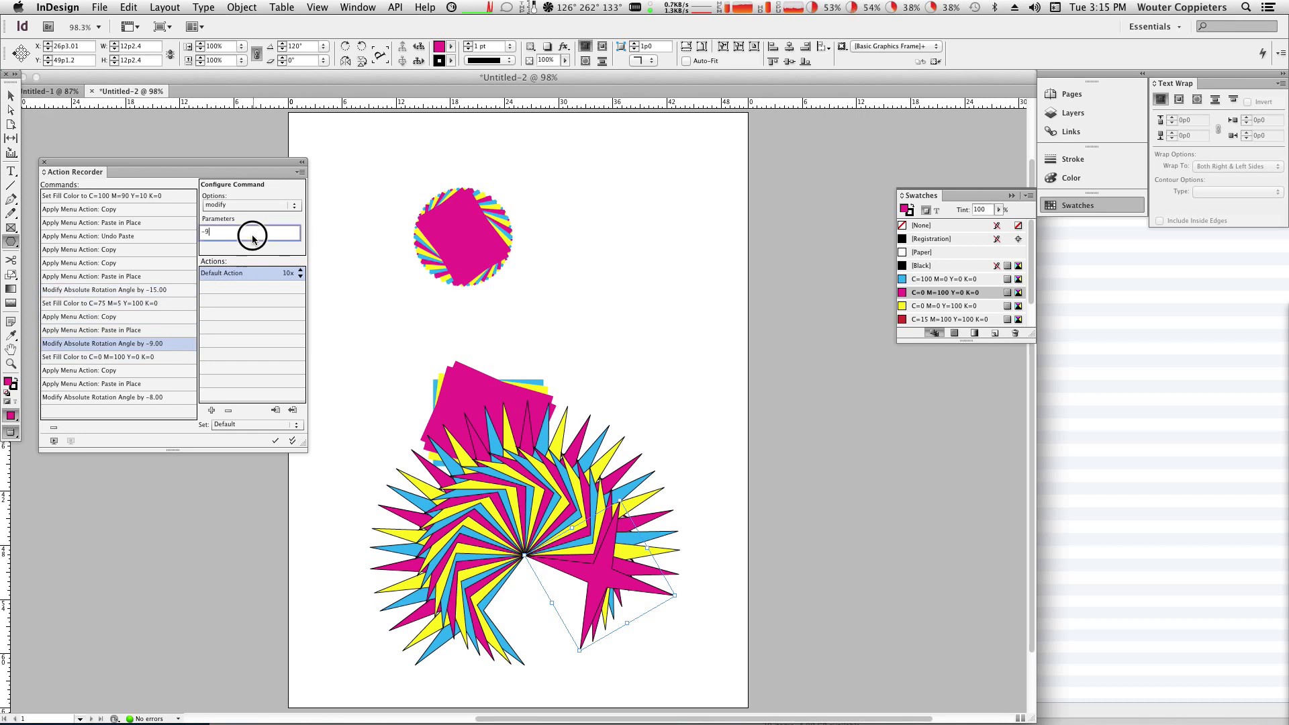
key("BackSpace")
type("15")
key("Return")
left_click(154, 229)
left_click(168, 271)
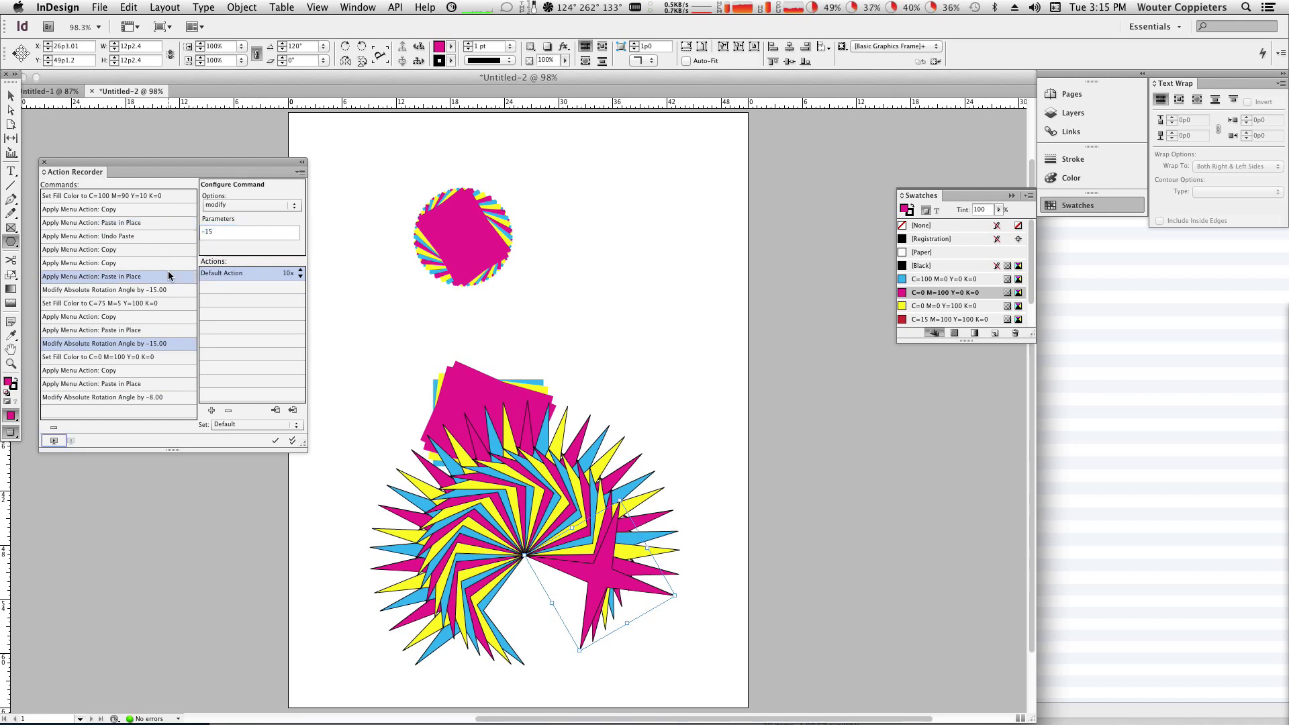
Set Default Action's last Modify Absolute Rotation Angle command to -15.
left_click(164, 397)
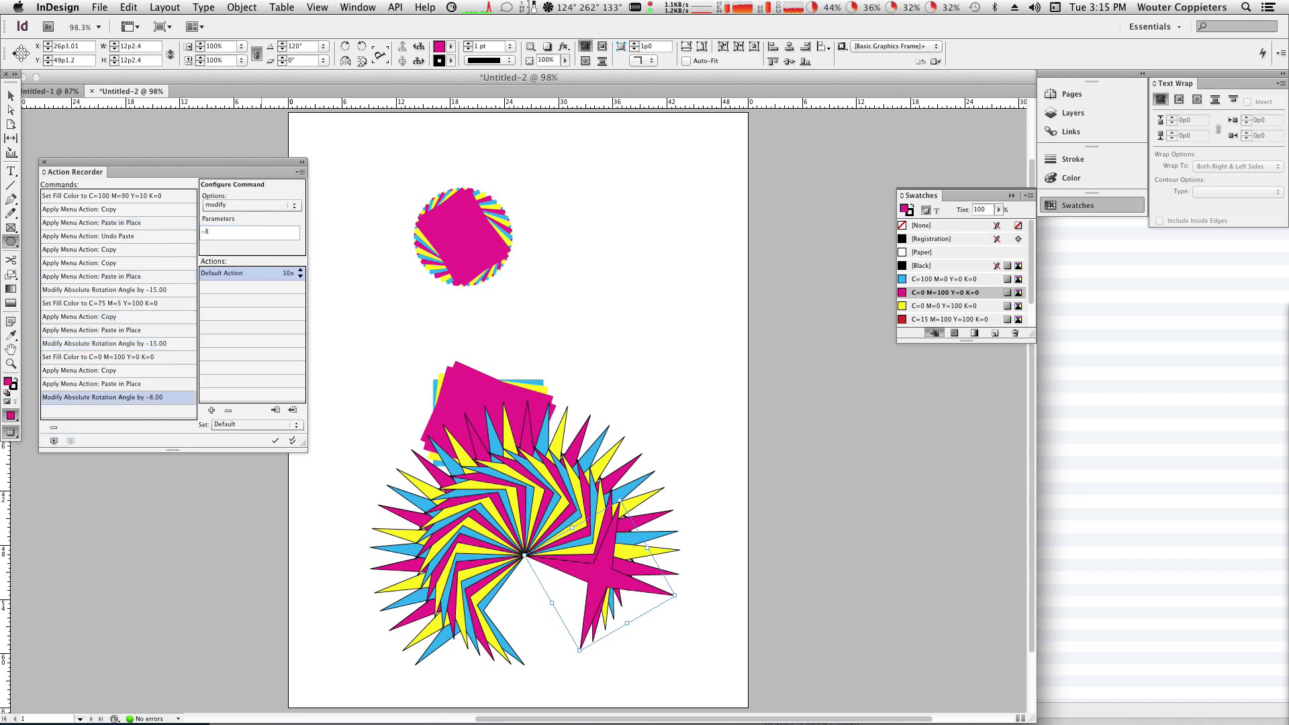
double_click(208, 231)
left_click(160, 208, "super")
type("-15")
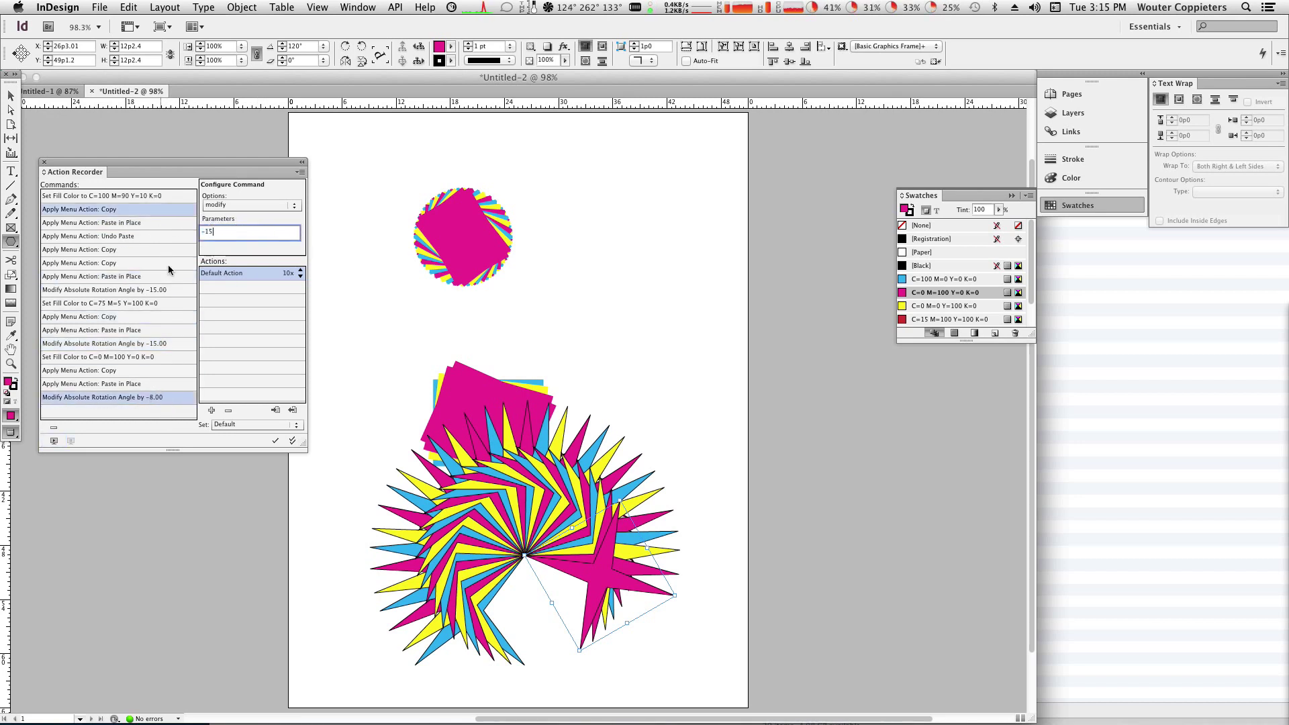
left_click(176, 397)
left_click(175, 385, "shift")
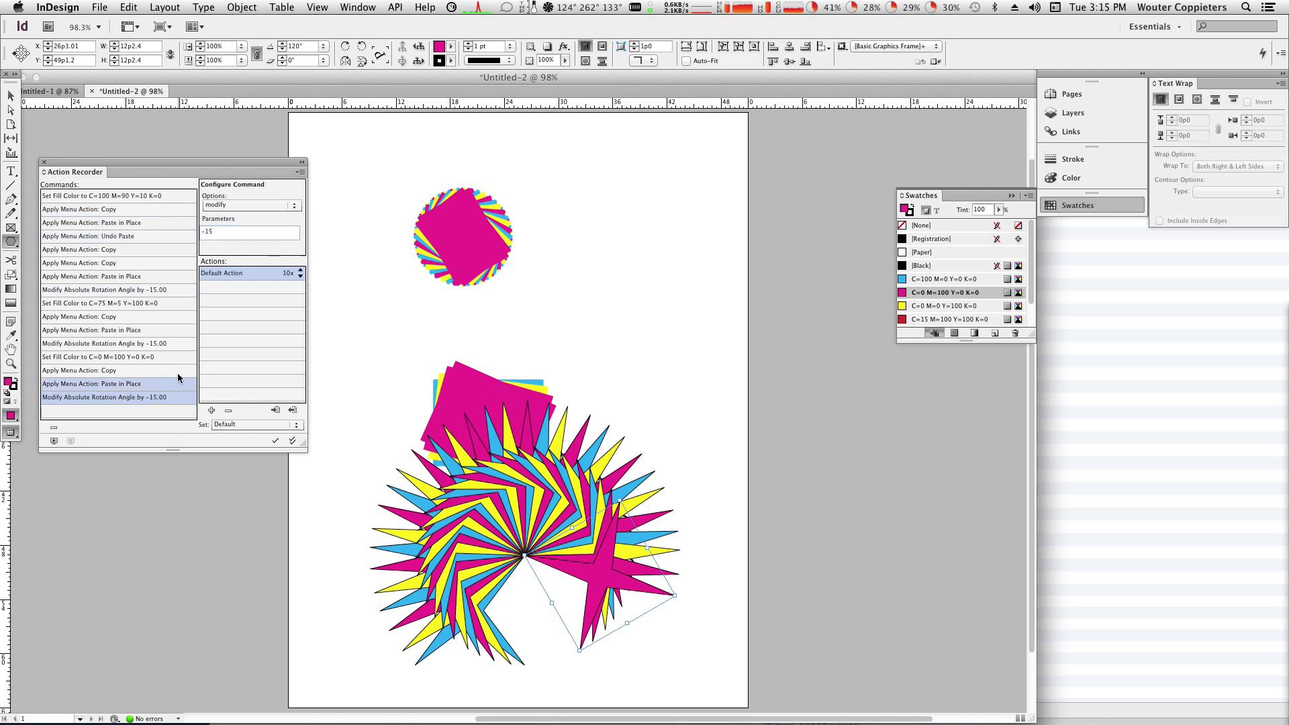
left_click(179, 383, "super")
Draw an empty five-pointed star frame about 9p11 by 10p4 in the upper right part of the page.
left_click(12, 228)
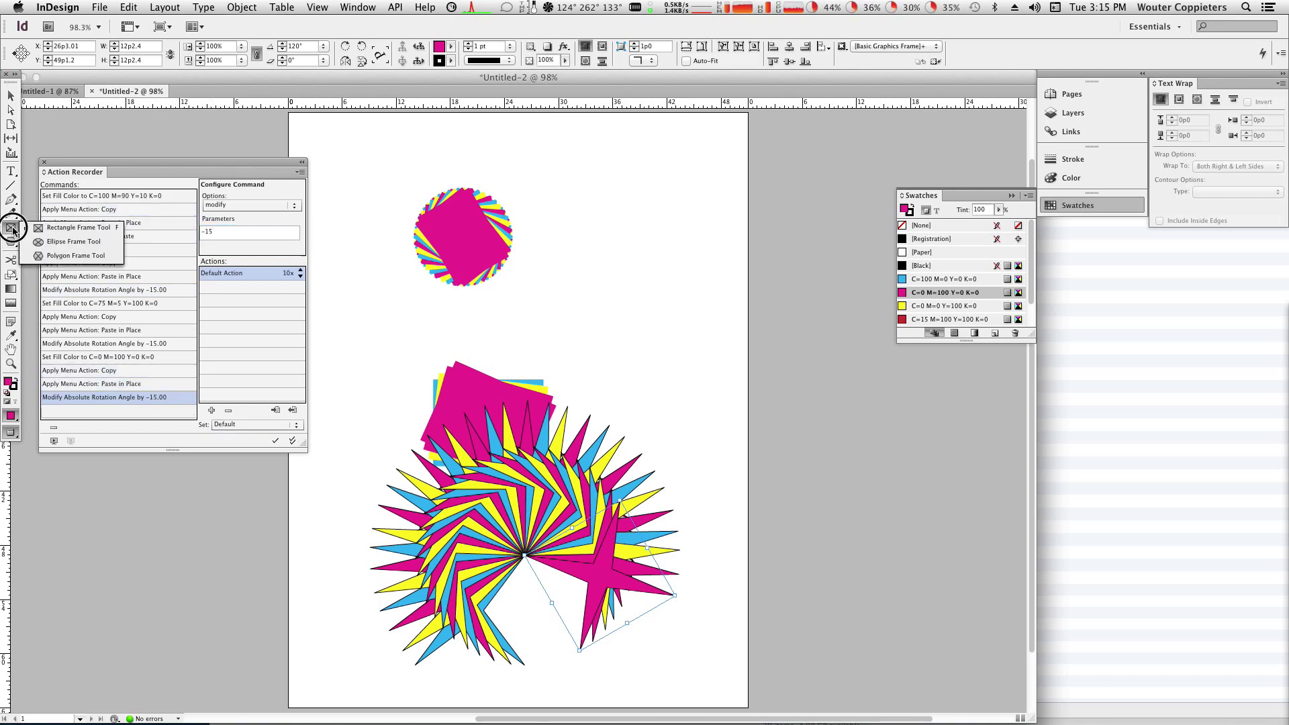
left_click(74, 241)
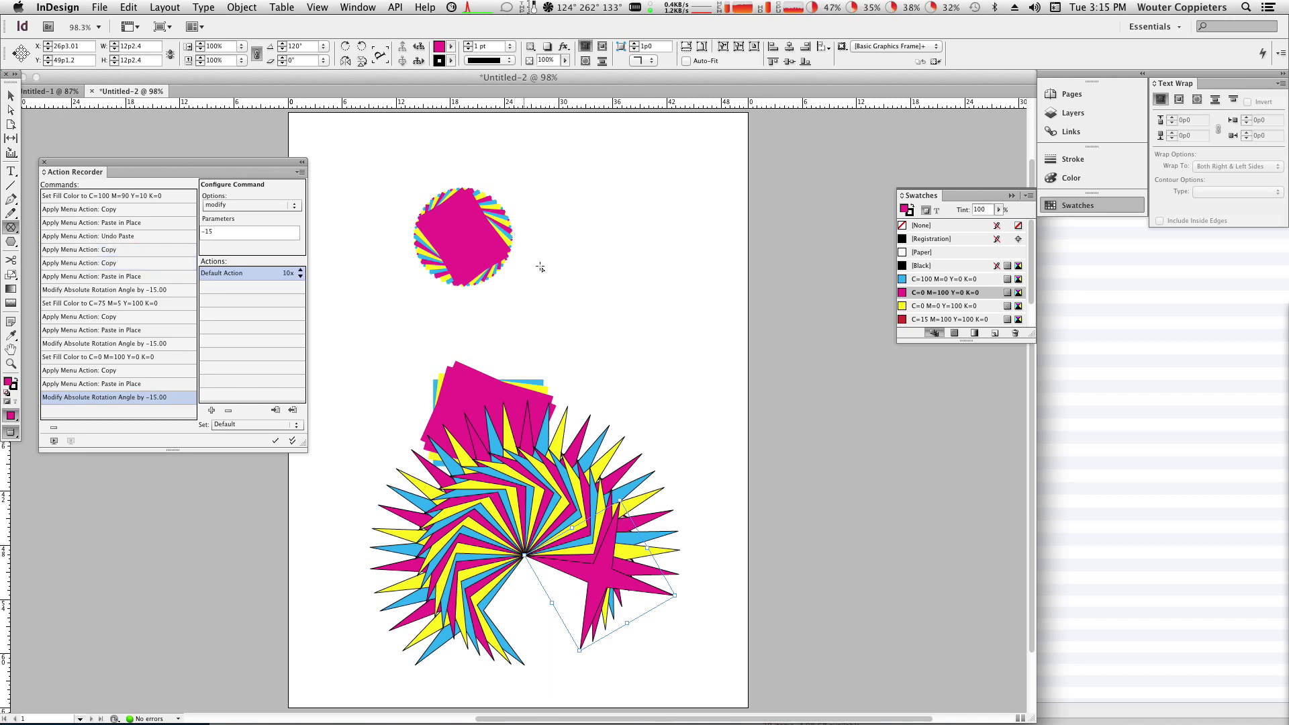
left_click_drag(591, 251, 680, 343)
key("Up")
key("Down")
key("Up")
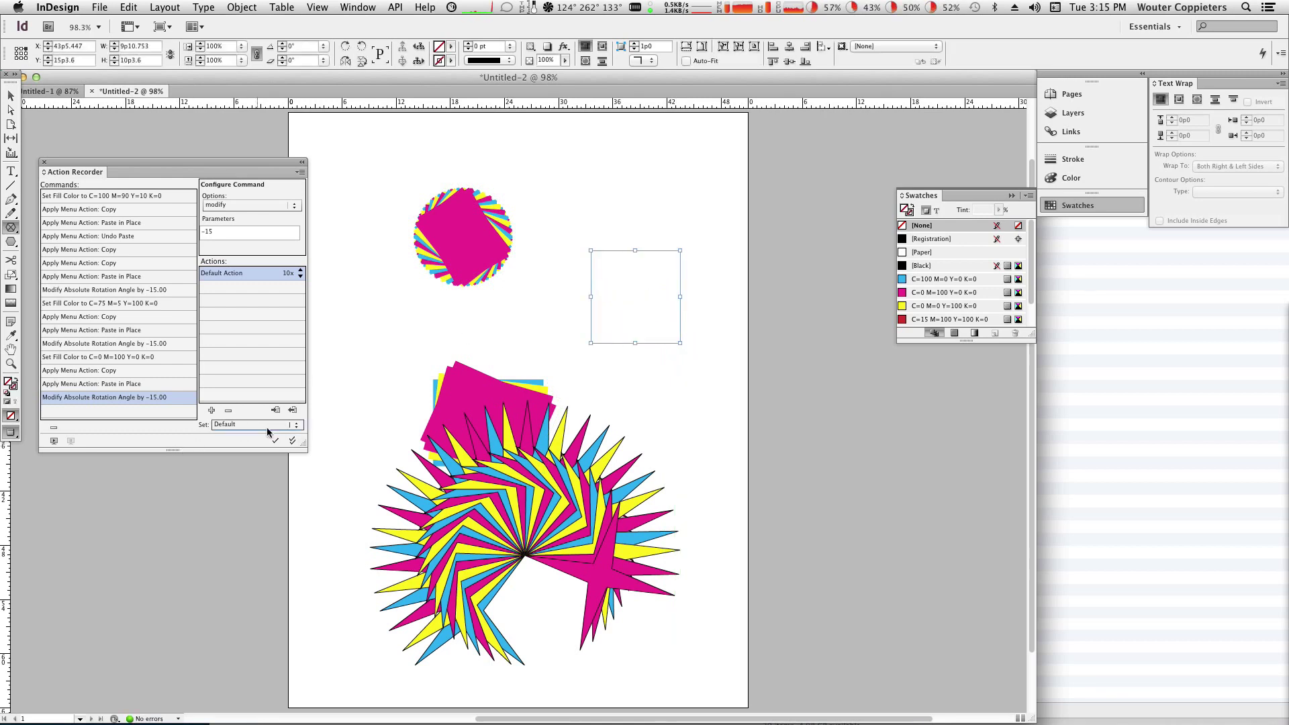
Draw a star about 15p5 by 13p1 with the Polygon tool near the page's upper right corner and run Default Action on it.
left_click(10, 242)
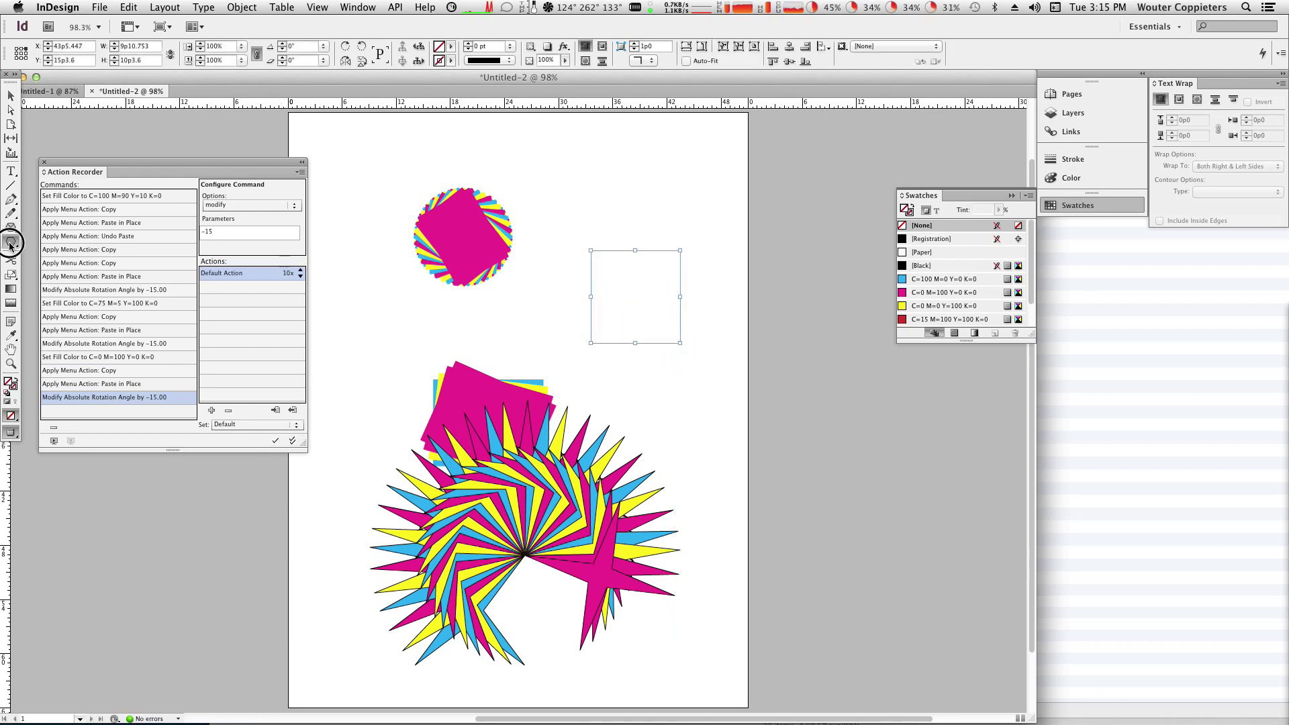
left_click_drag(572, 183, 711, 301)
left_click(290, 441)
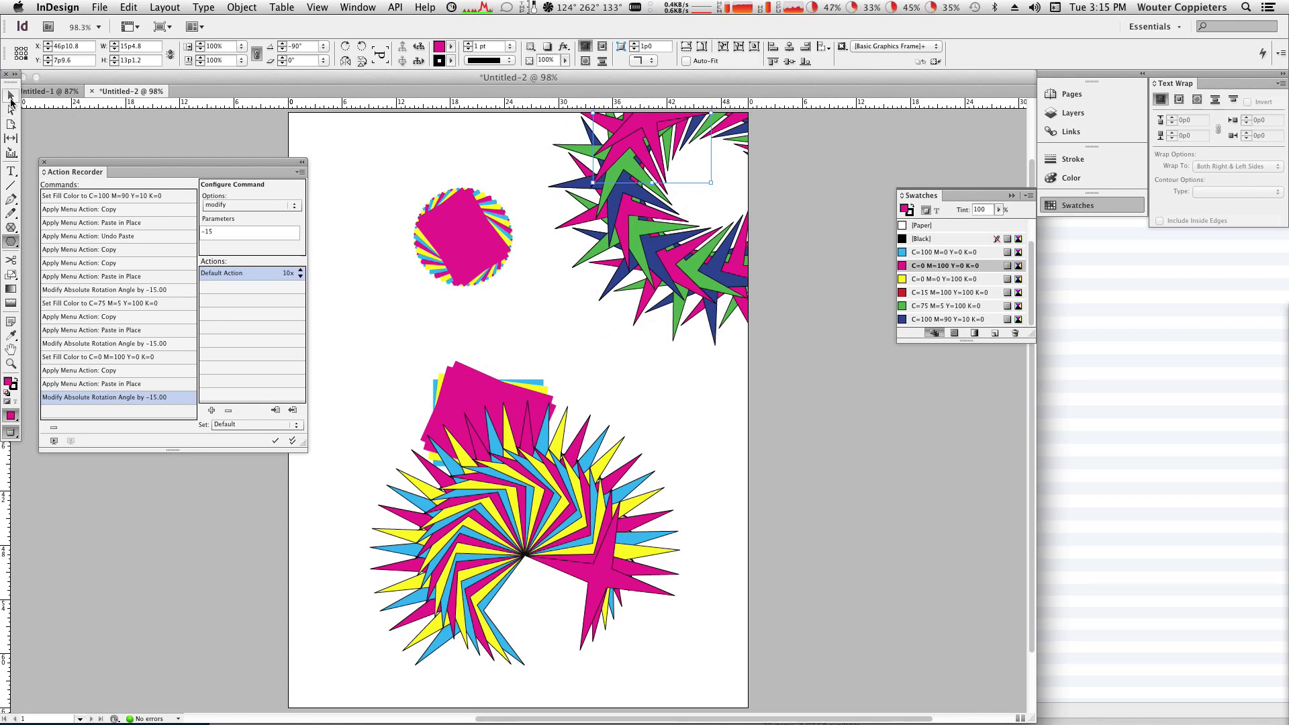
Deselect the star pattern and turn off Preview mode to show the artwork extending beyond the page.
left_click(10, 96)
left_click(525, 154)
key("w")
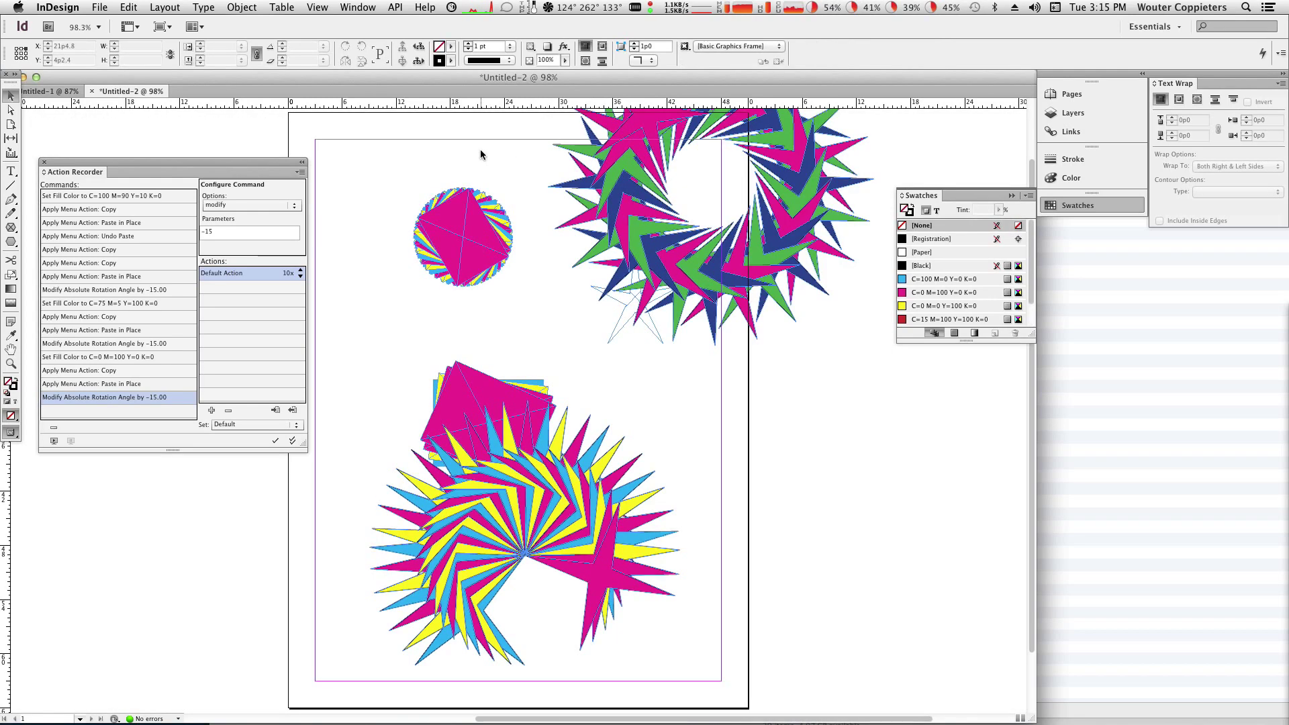
scroll(481, 155, "up", 2)
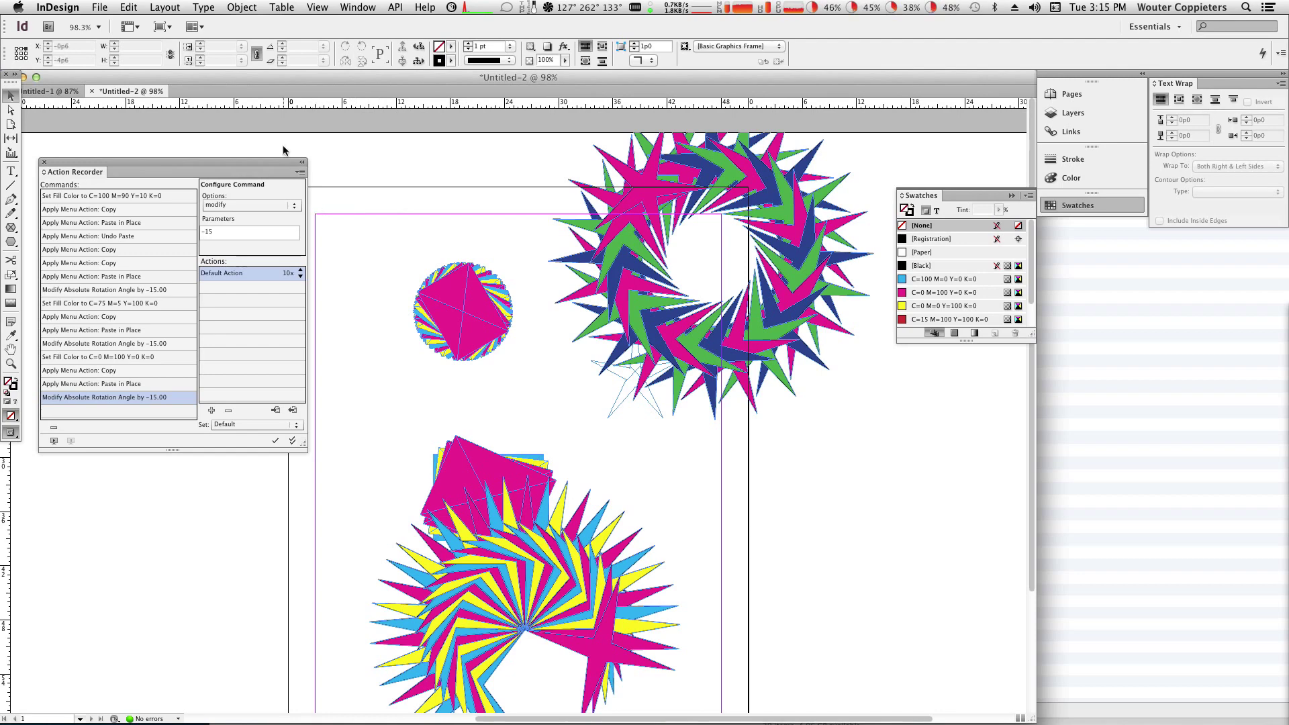
left_click(299, 174)
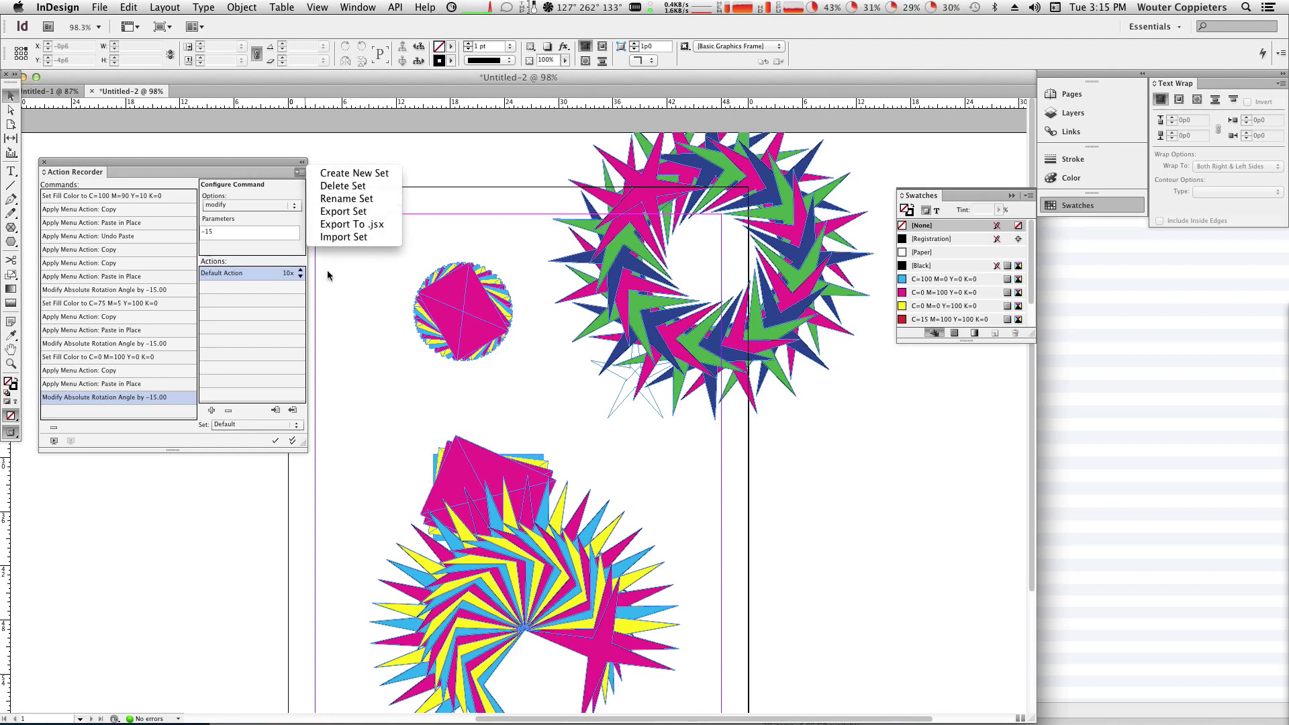
left_click(278, 176)
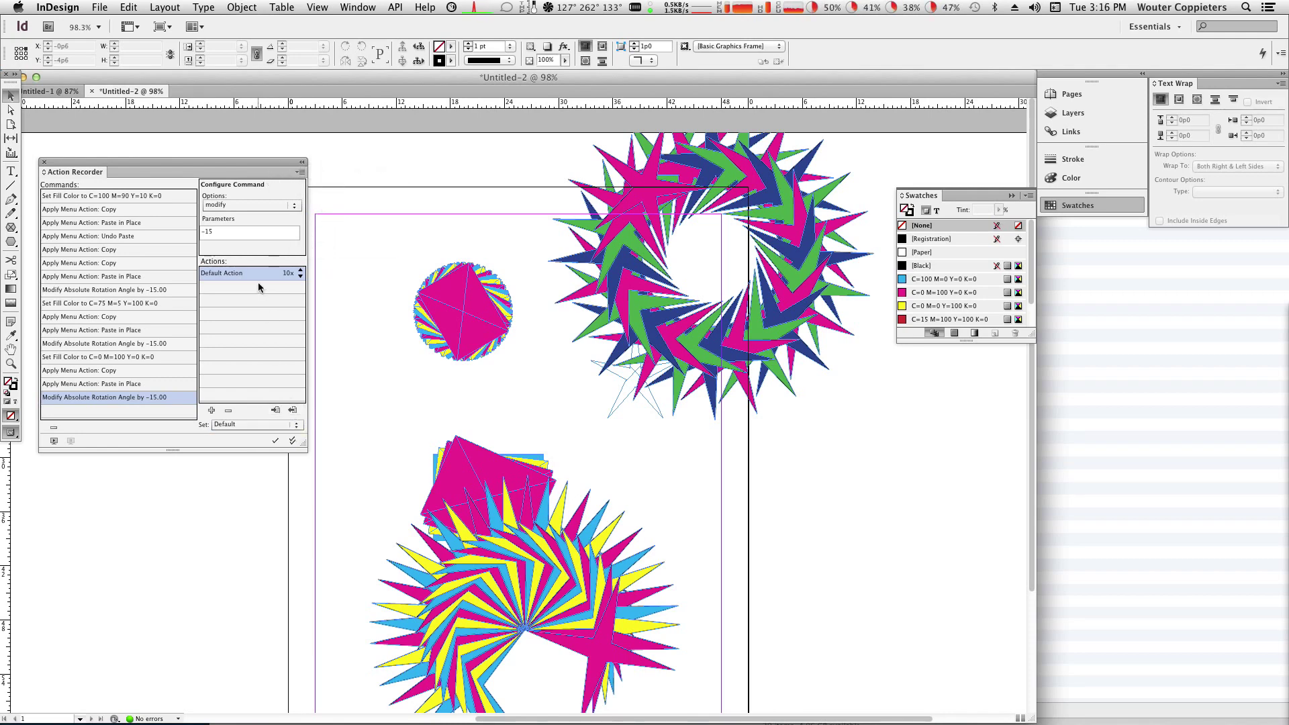
Export the Default action set as a .jsx script into the Recorded Actions folder.
left_click(300, 172)
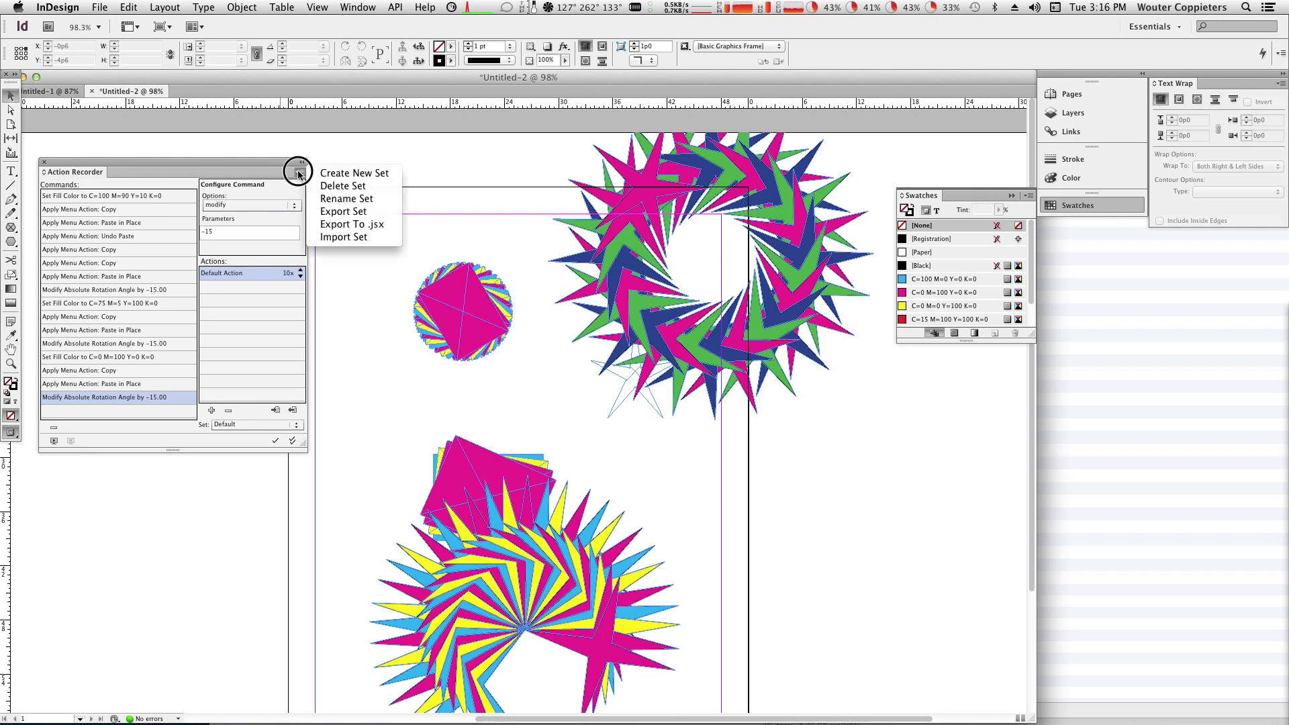
left_click(342, 224)
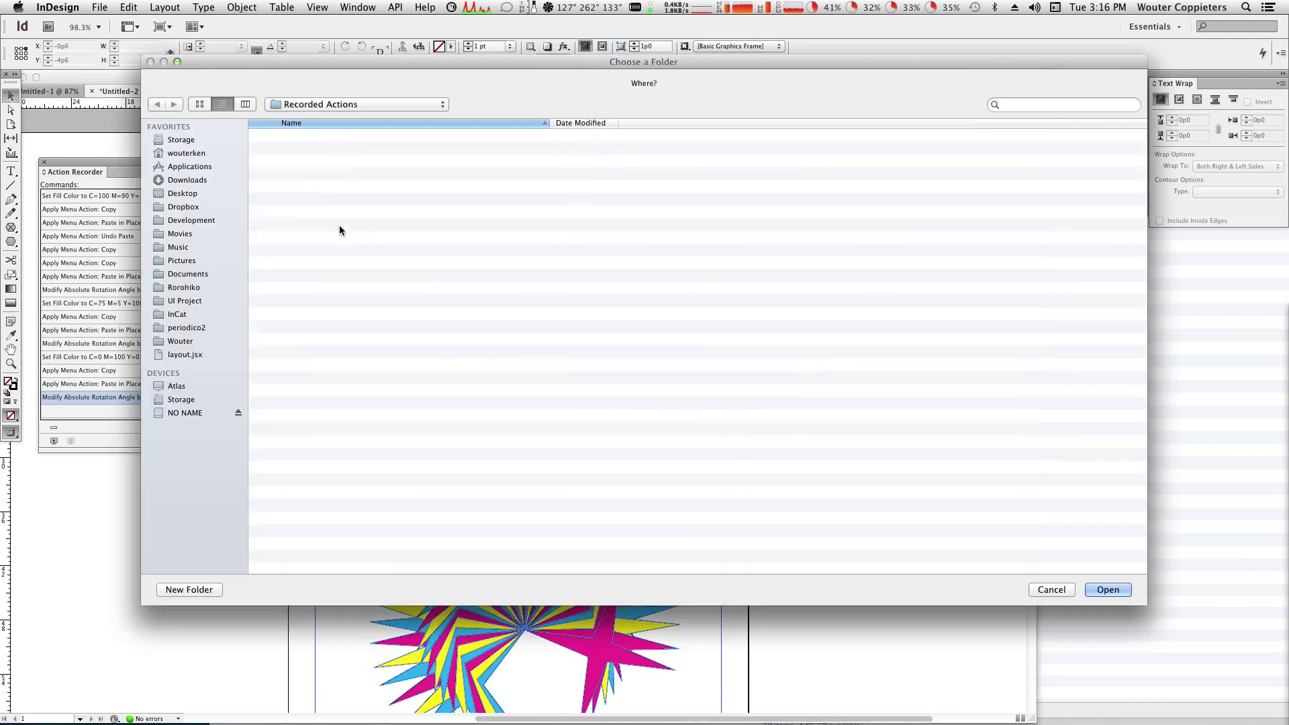
left_click(1106, 589)
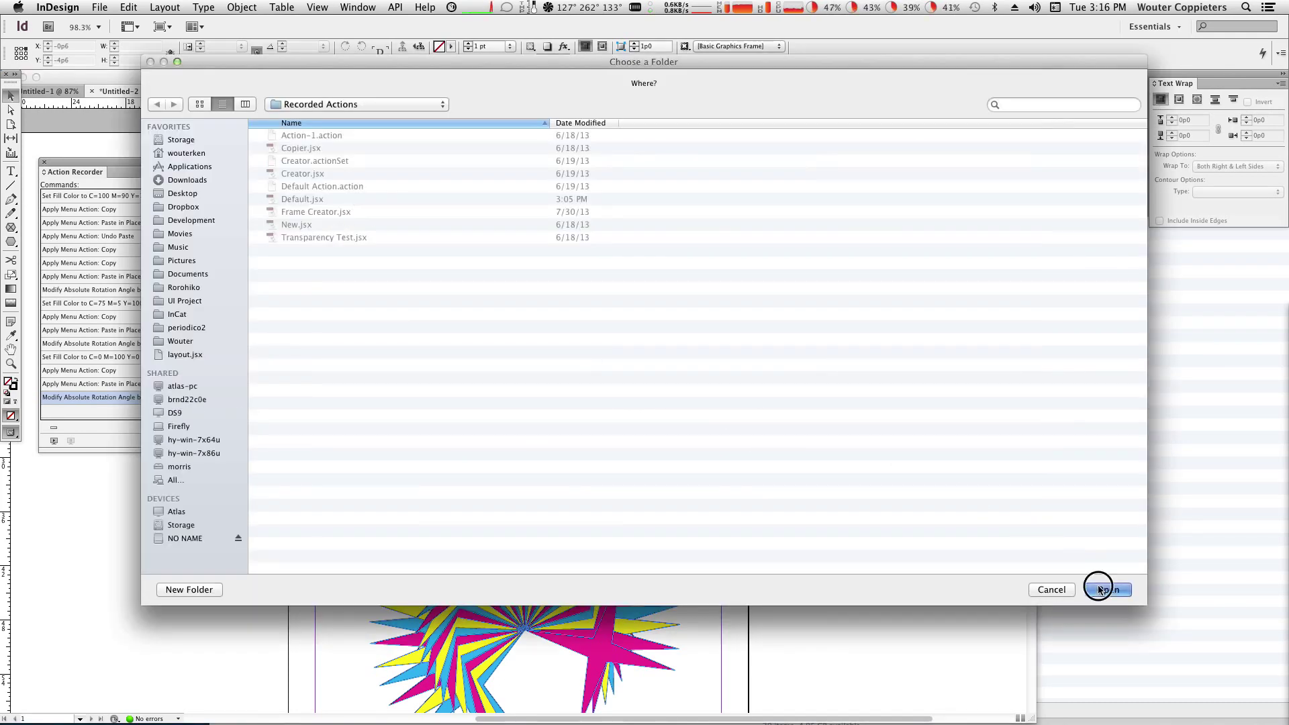
left_click(751, 274)
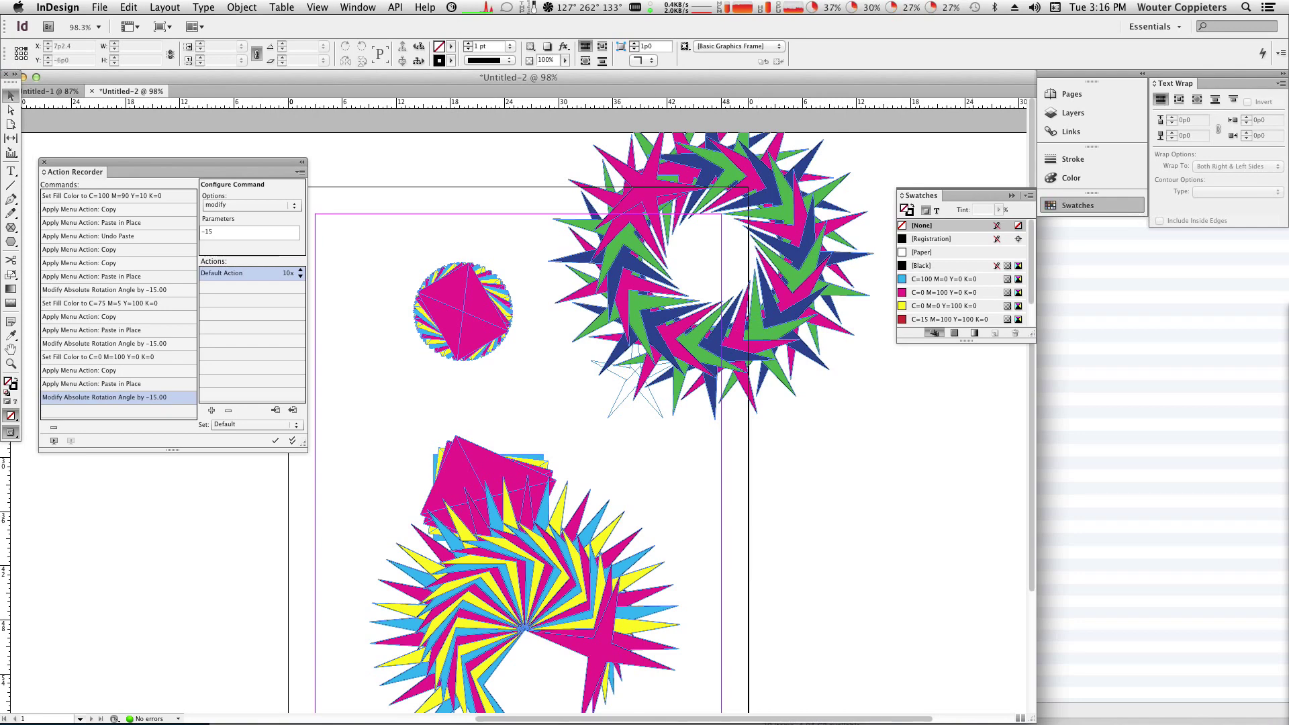
Display the Scripts utility, expand the Recorded Actions folder and place the scripts list below Text Wrap.
left_click(357, 6)
mouse_move(452, 339)
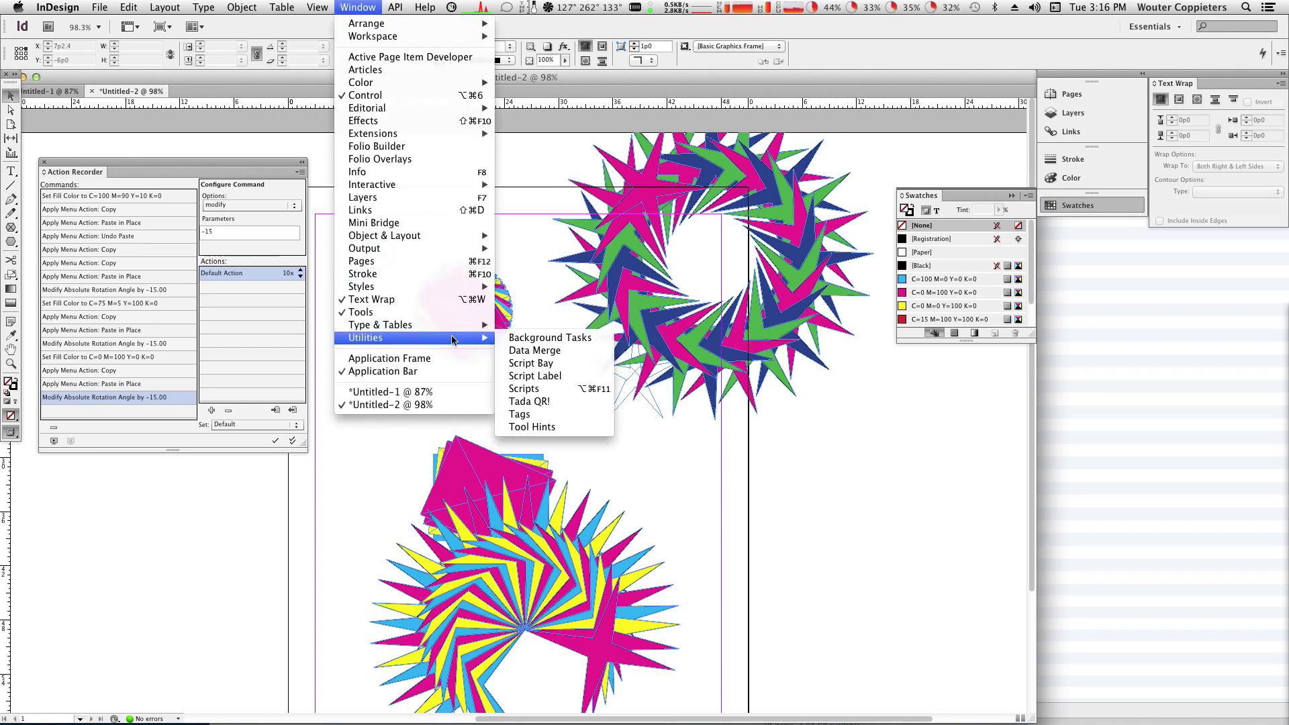
left_click(525, 389)
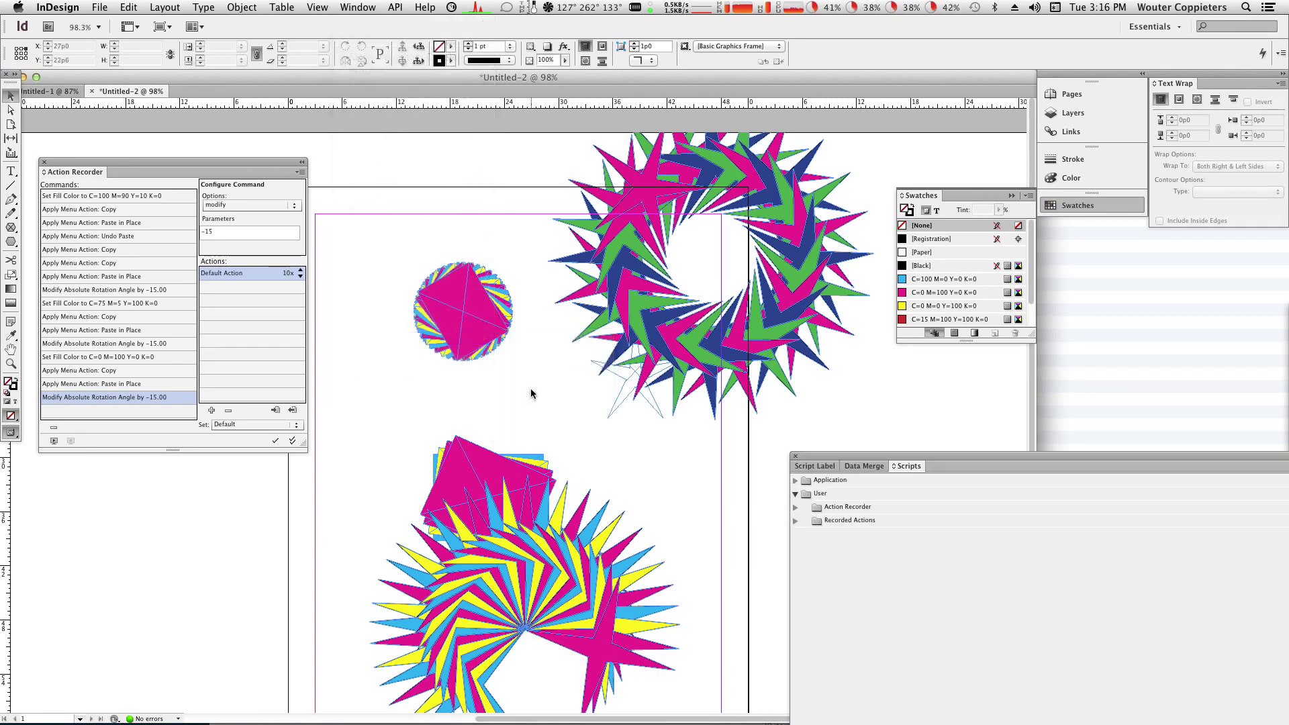
left_click(795, 521)
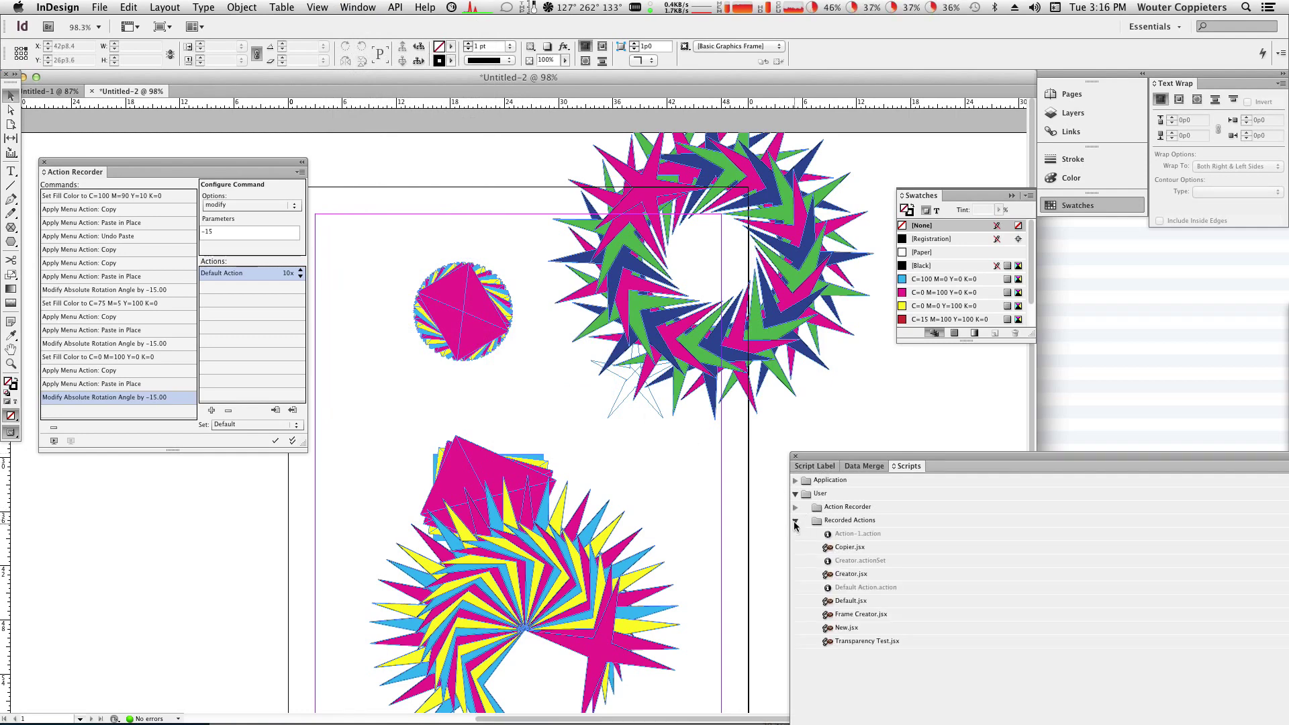
left_click_drag(956, 454, 1214, 242)
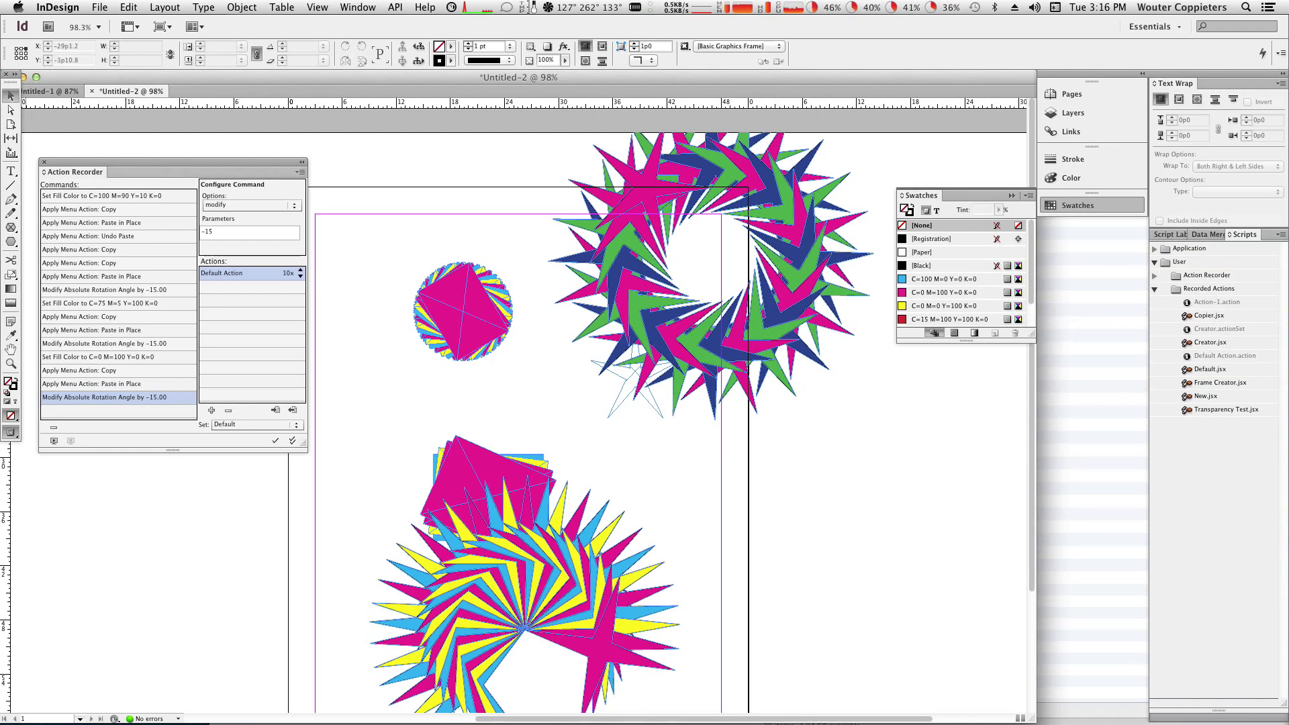
Close the Action Recorder.
scroll(524, 403, "down", 5)
left_click(43, 162)
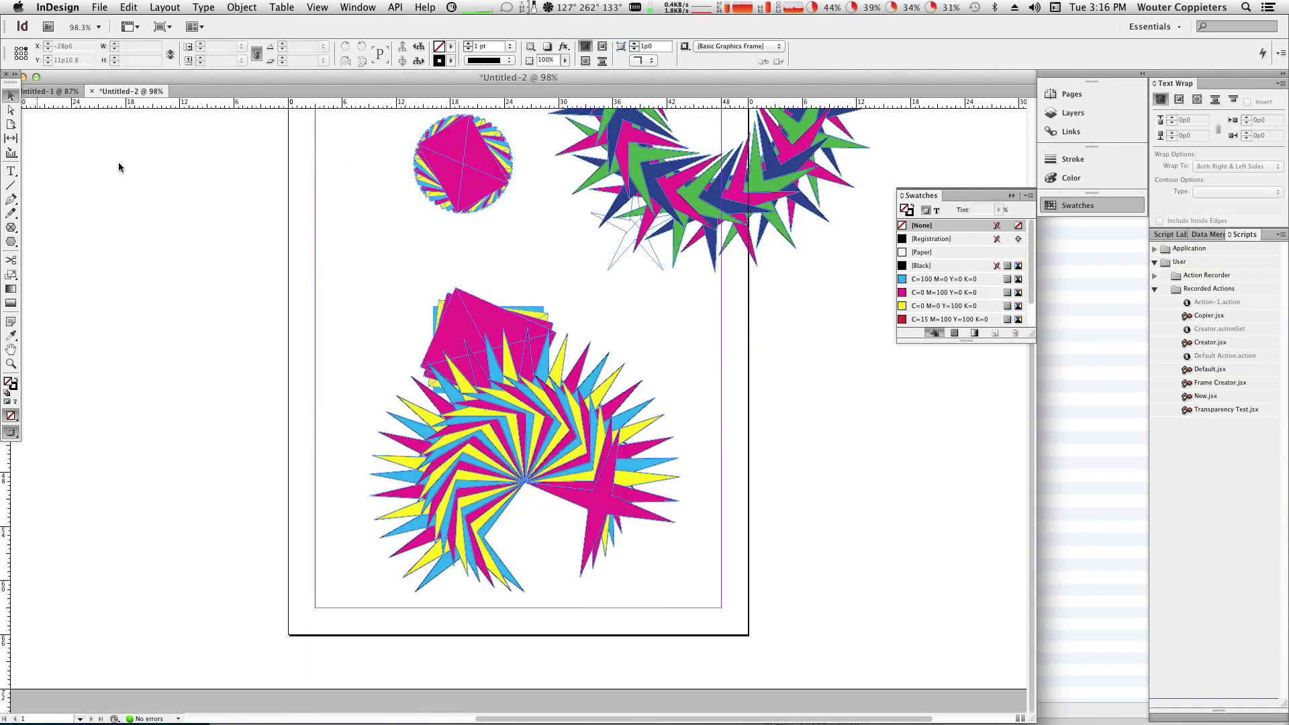
scroll(269, 208, "up", 5)
Draw a five-pointed star about 13p5 by 10p11 across the page's left edge and run the Default.jsx script on it.
left_click(10, 241)
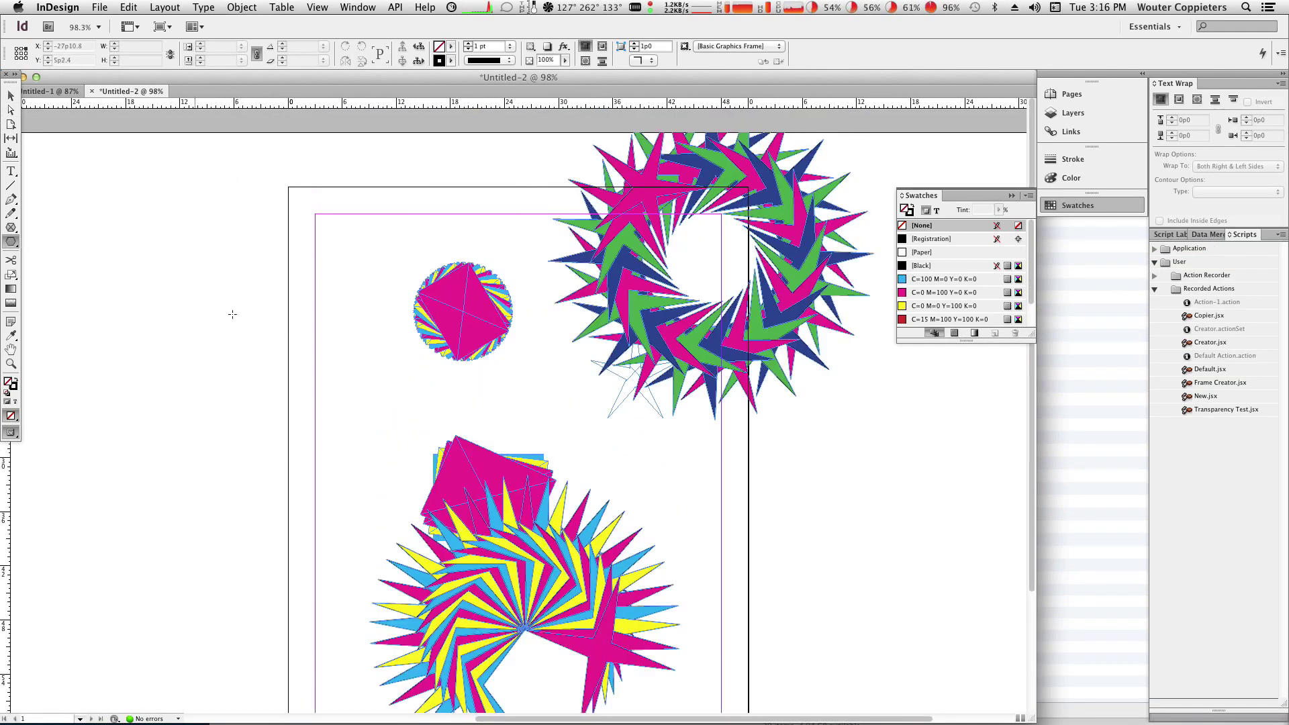
left_click_drag(242, 266, 363, 364)
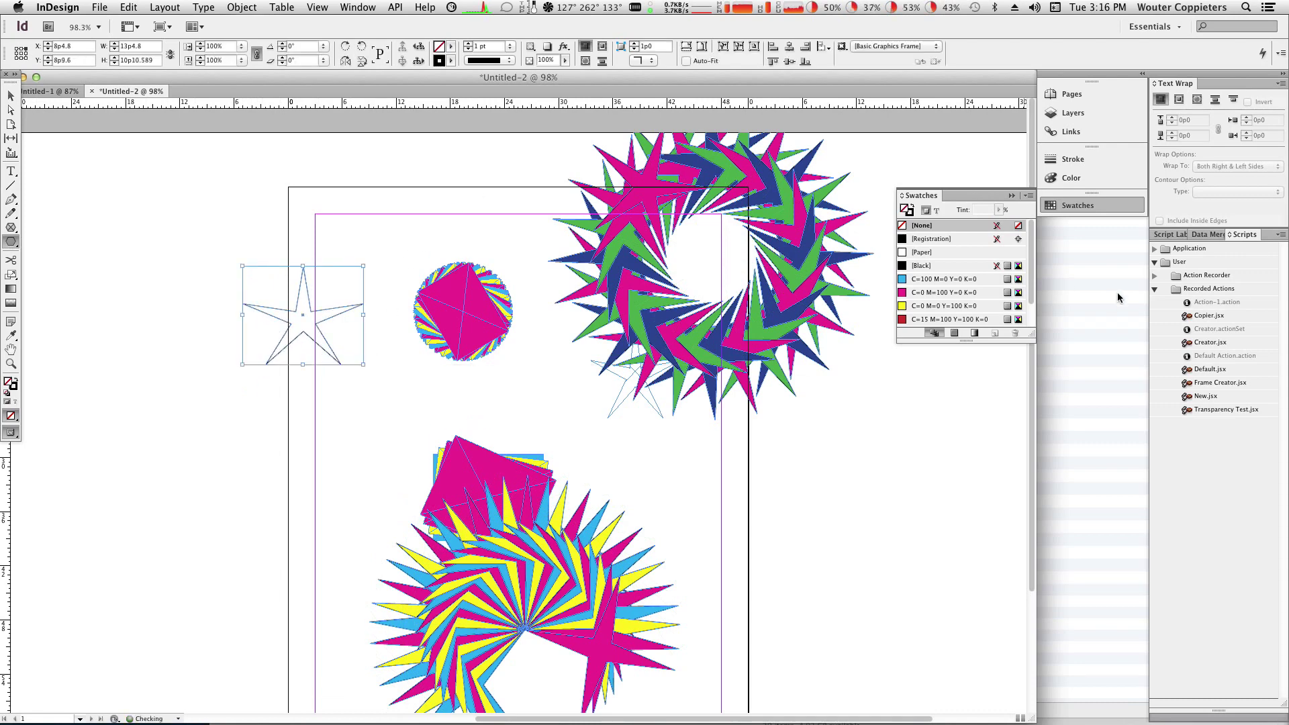
left_click(1206, 371)
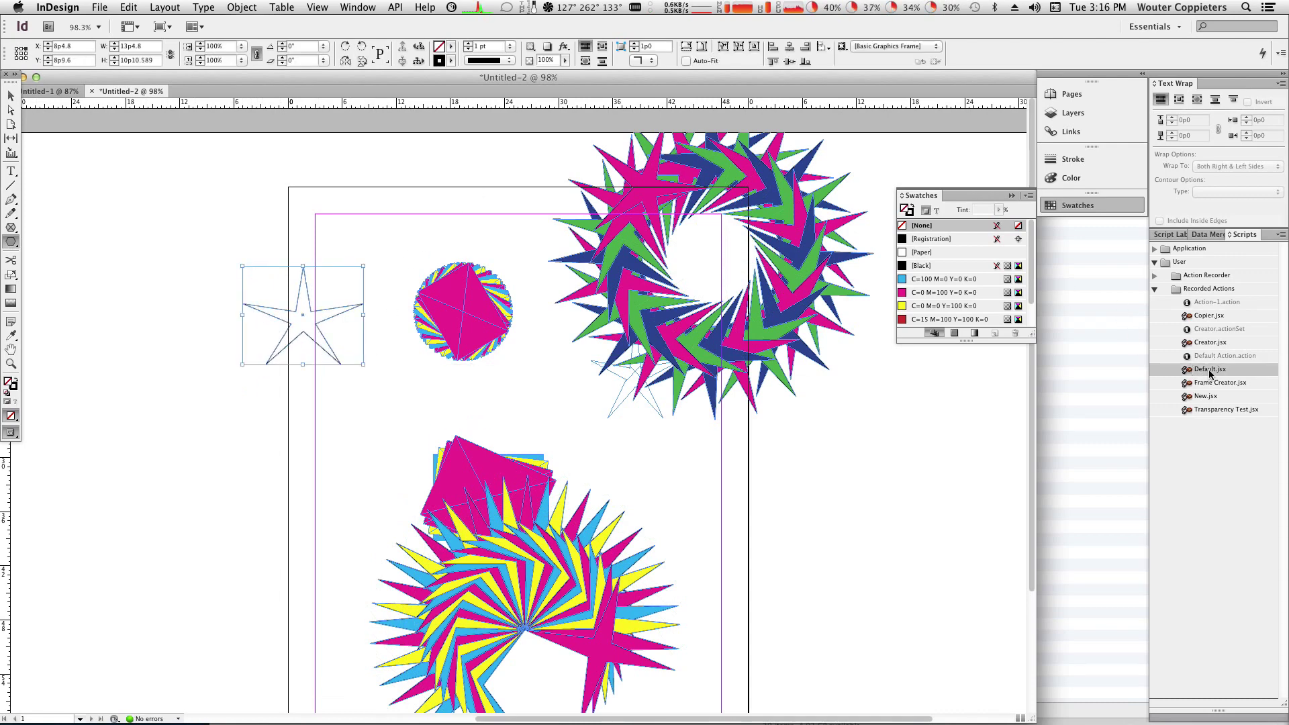
double_click(1209, 373)
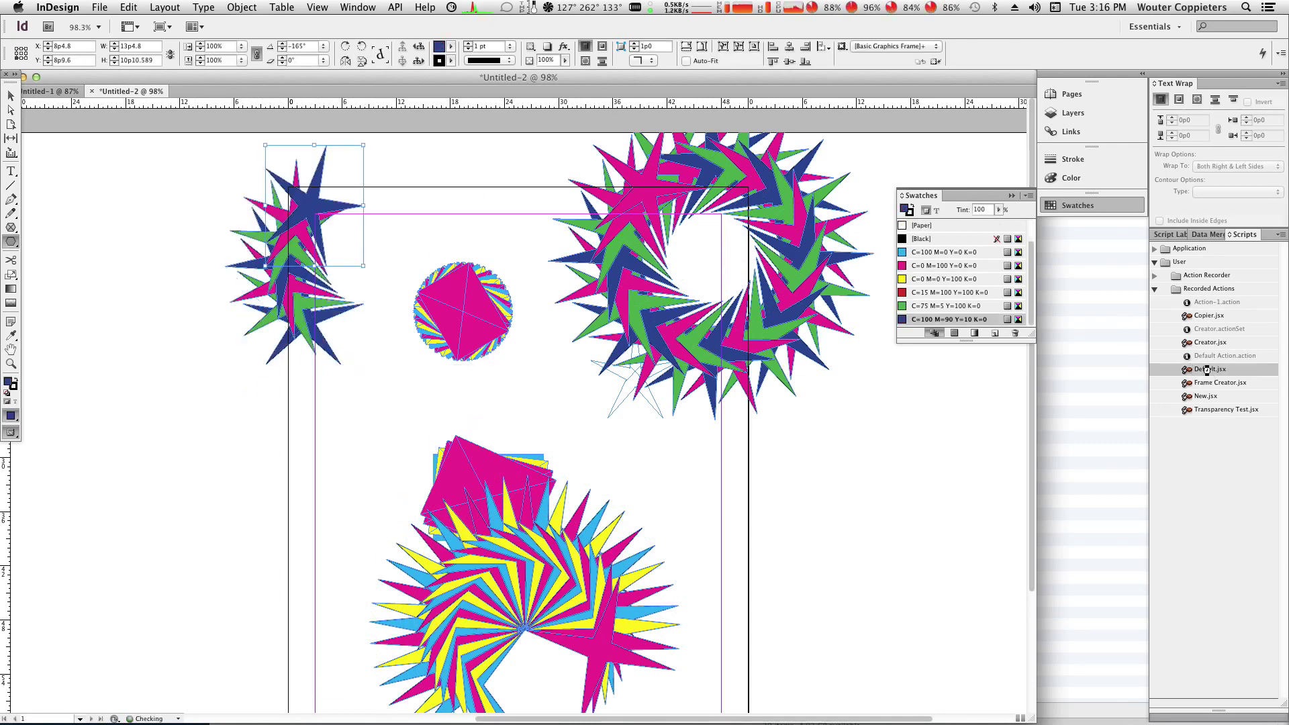